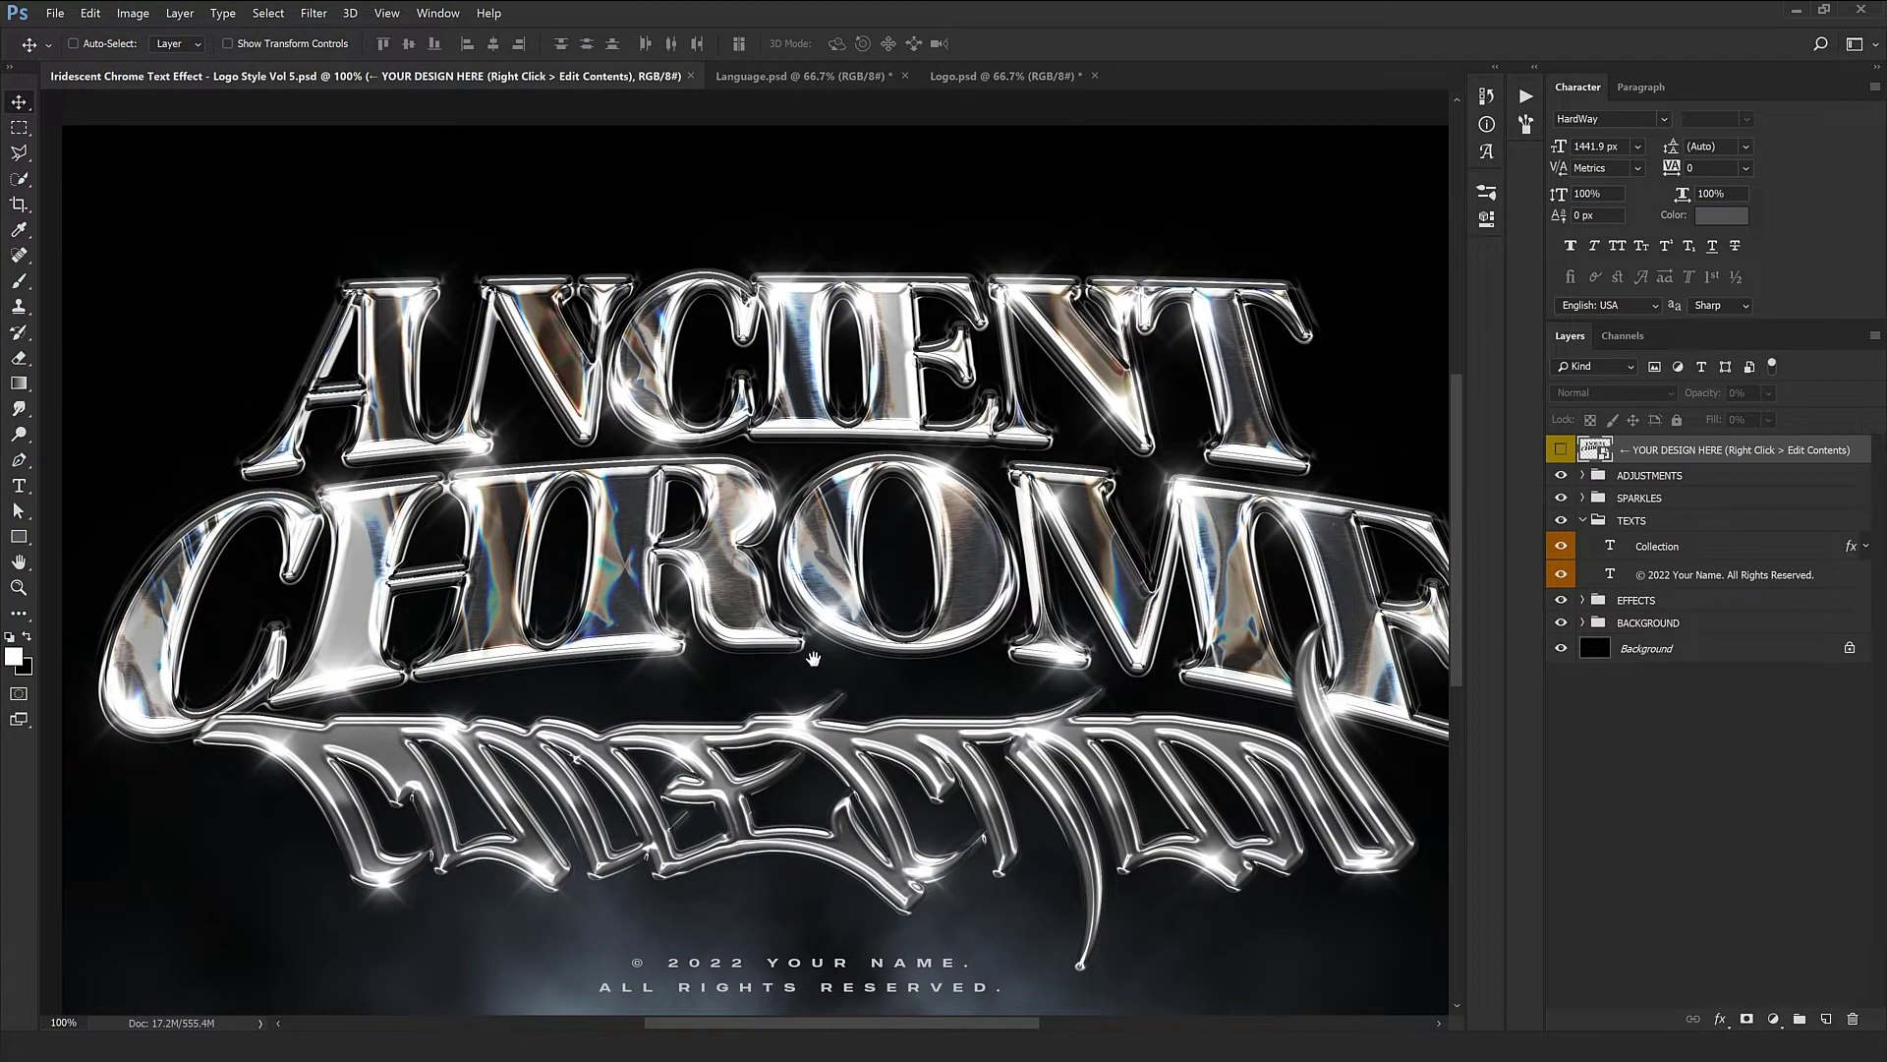
# Step: Examine the chrome effect at 100% zoom in the Ancient Chrome template, the Language.psd example and the Logo.psd example
pyautogui.moveTo(872, 639); pyautogui.dragTo(814, 542)
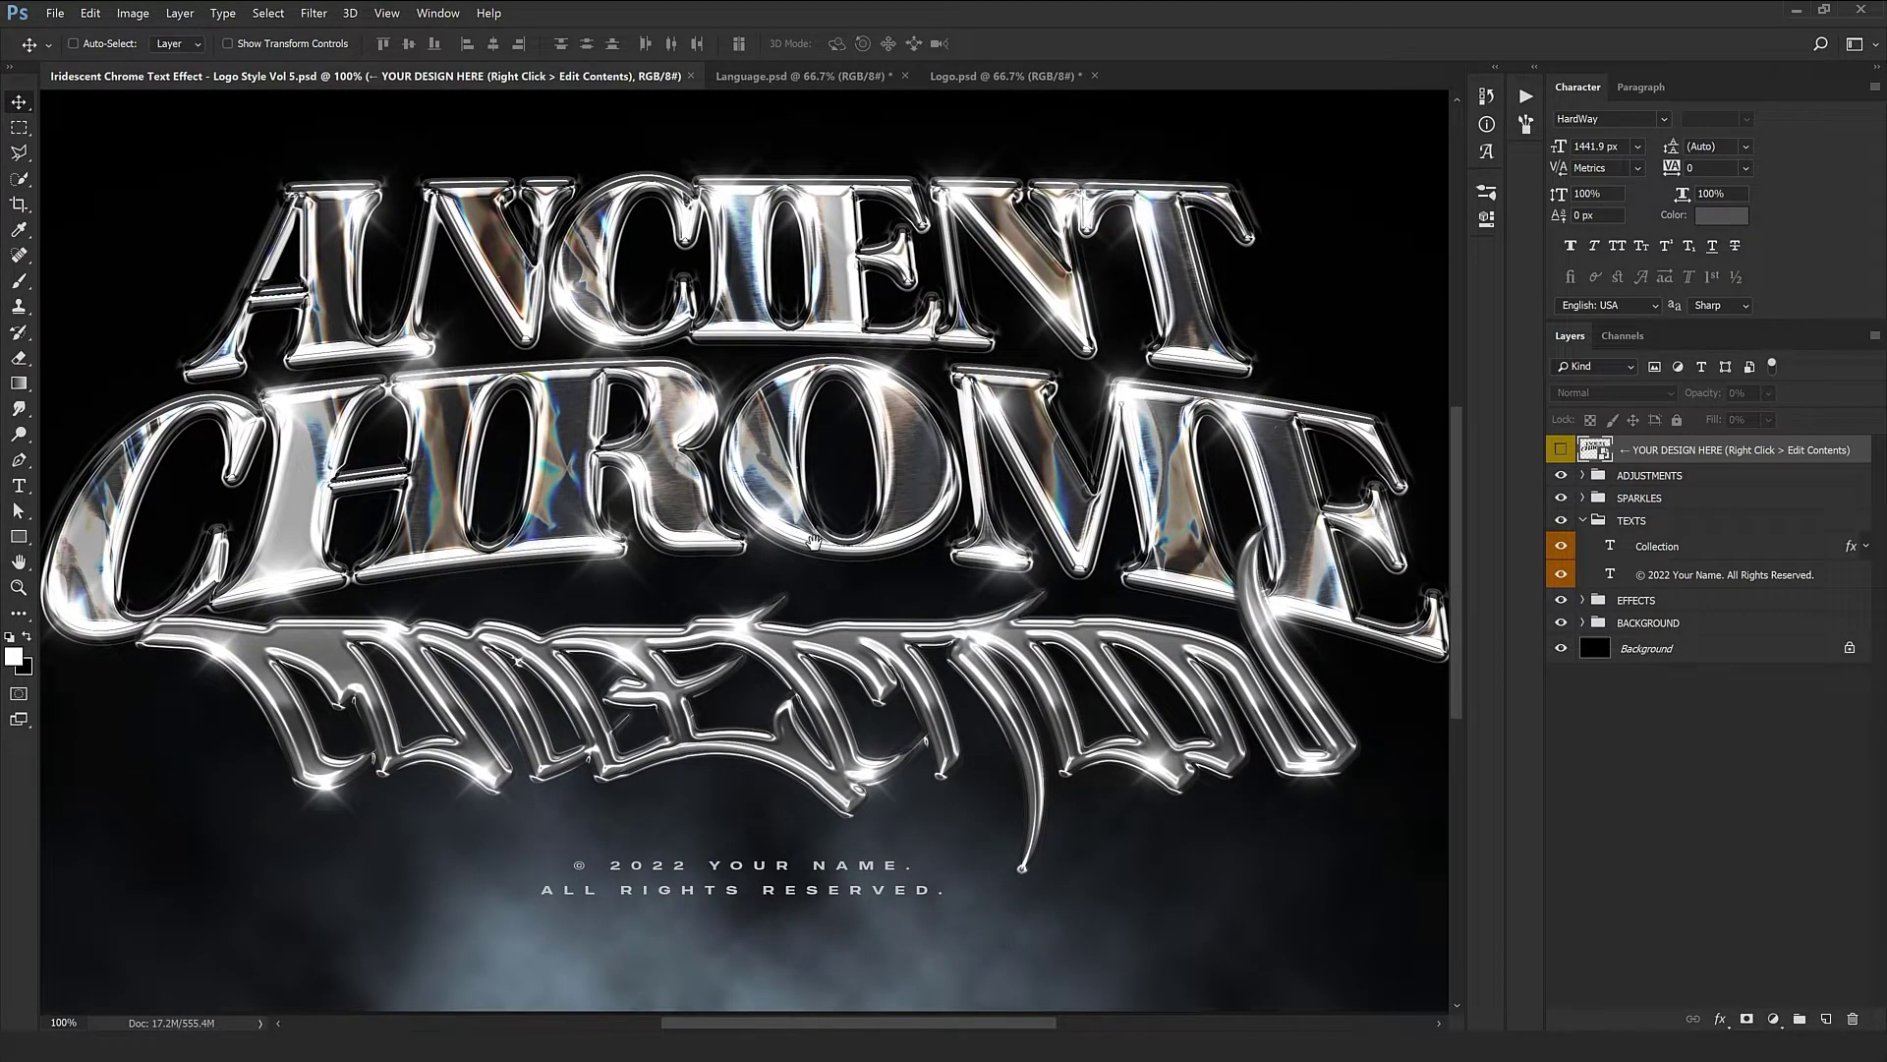
pyautogui.moveTo(814, 540); pyautogui.dragTo(833, 580)
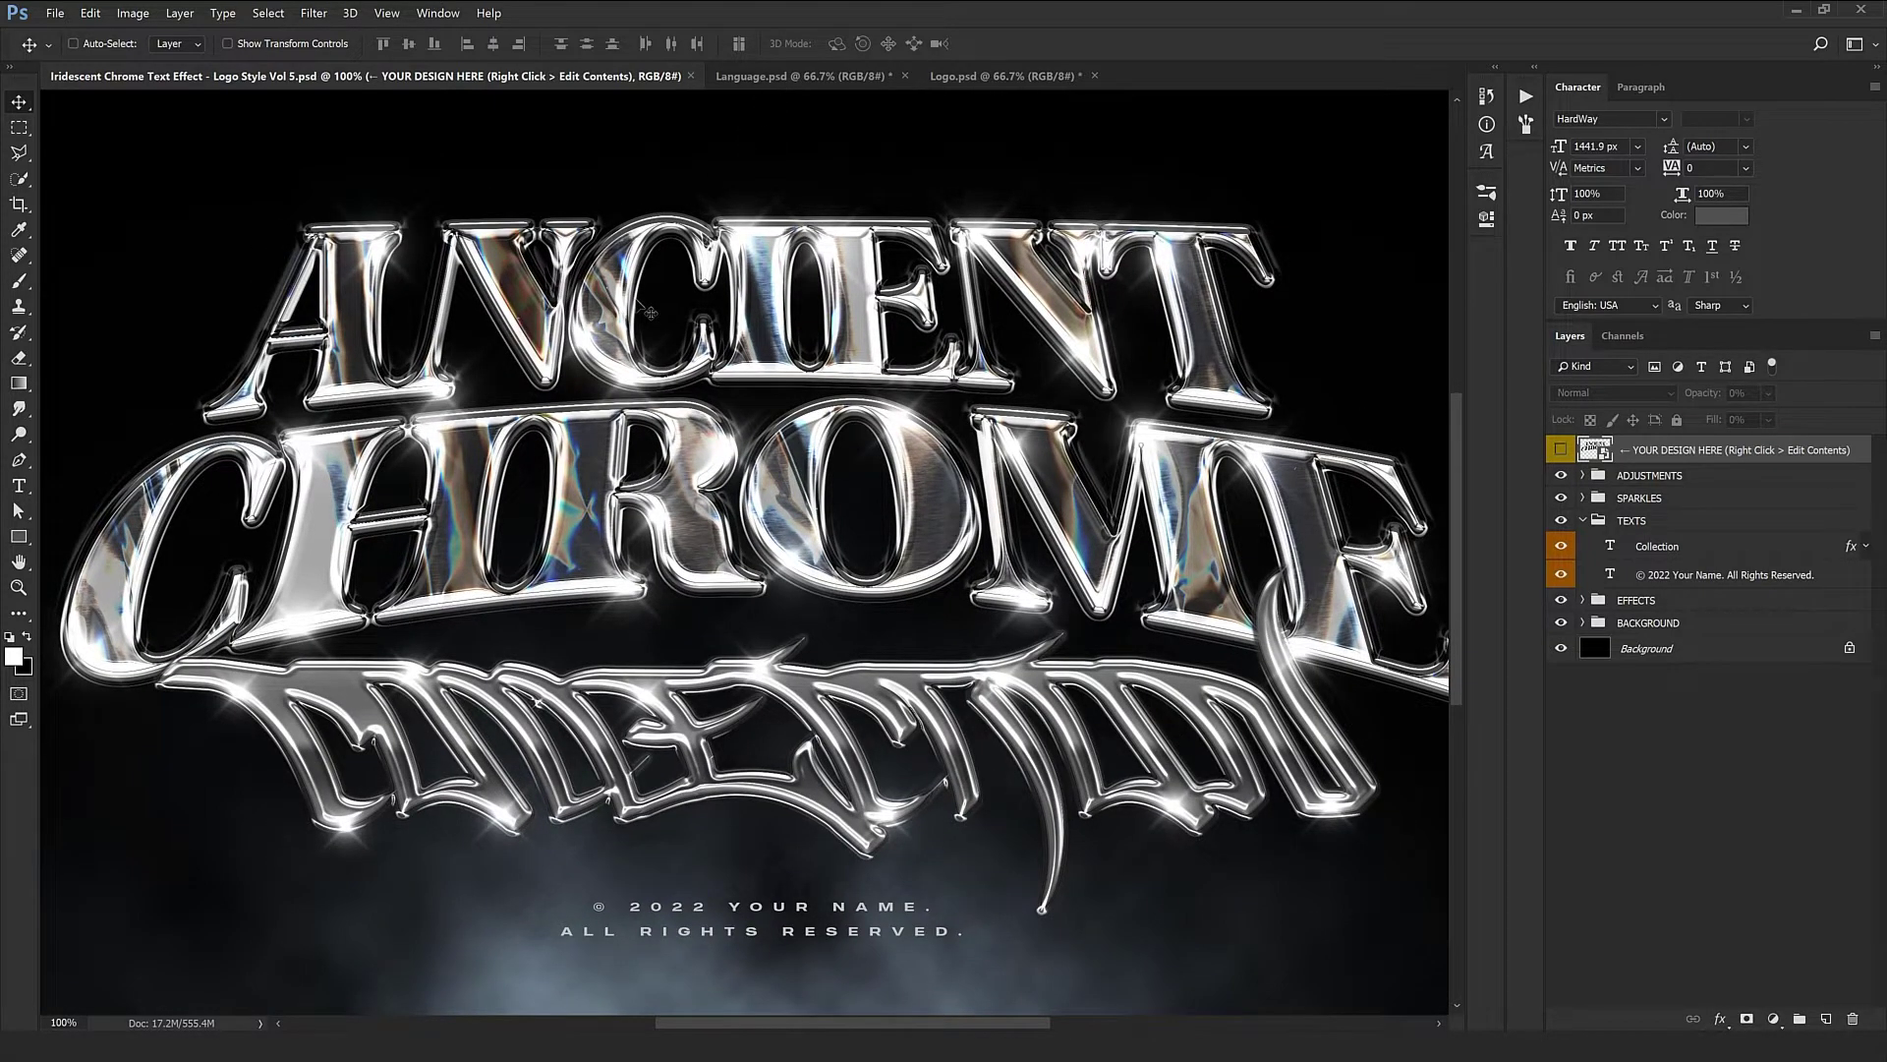
pyautogui.hotkey('ctrl', 'Tab')
pyautogui.hotkey('ctrl', '+')
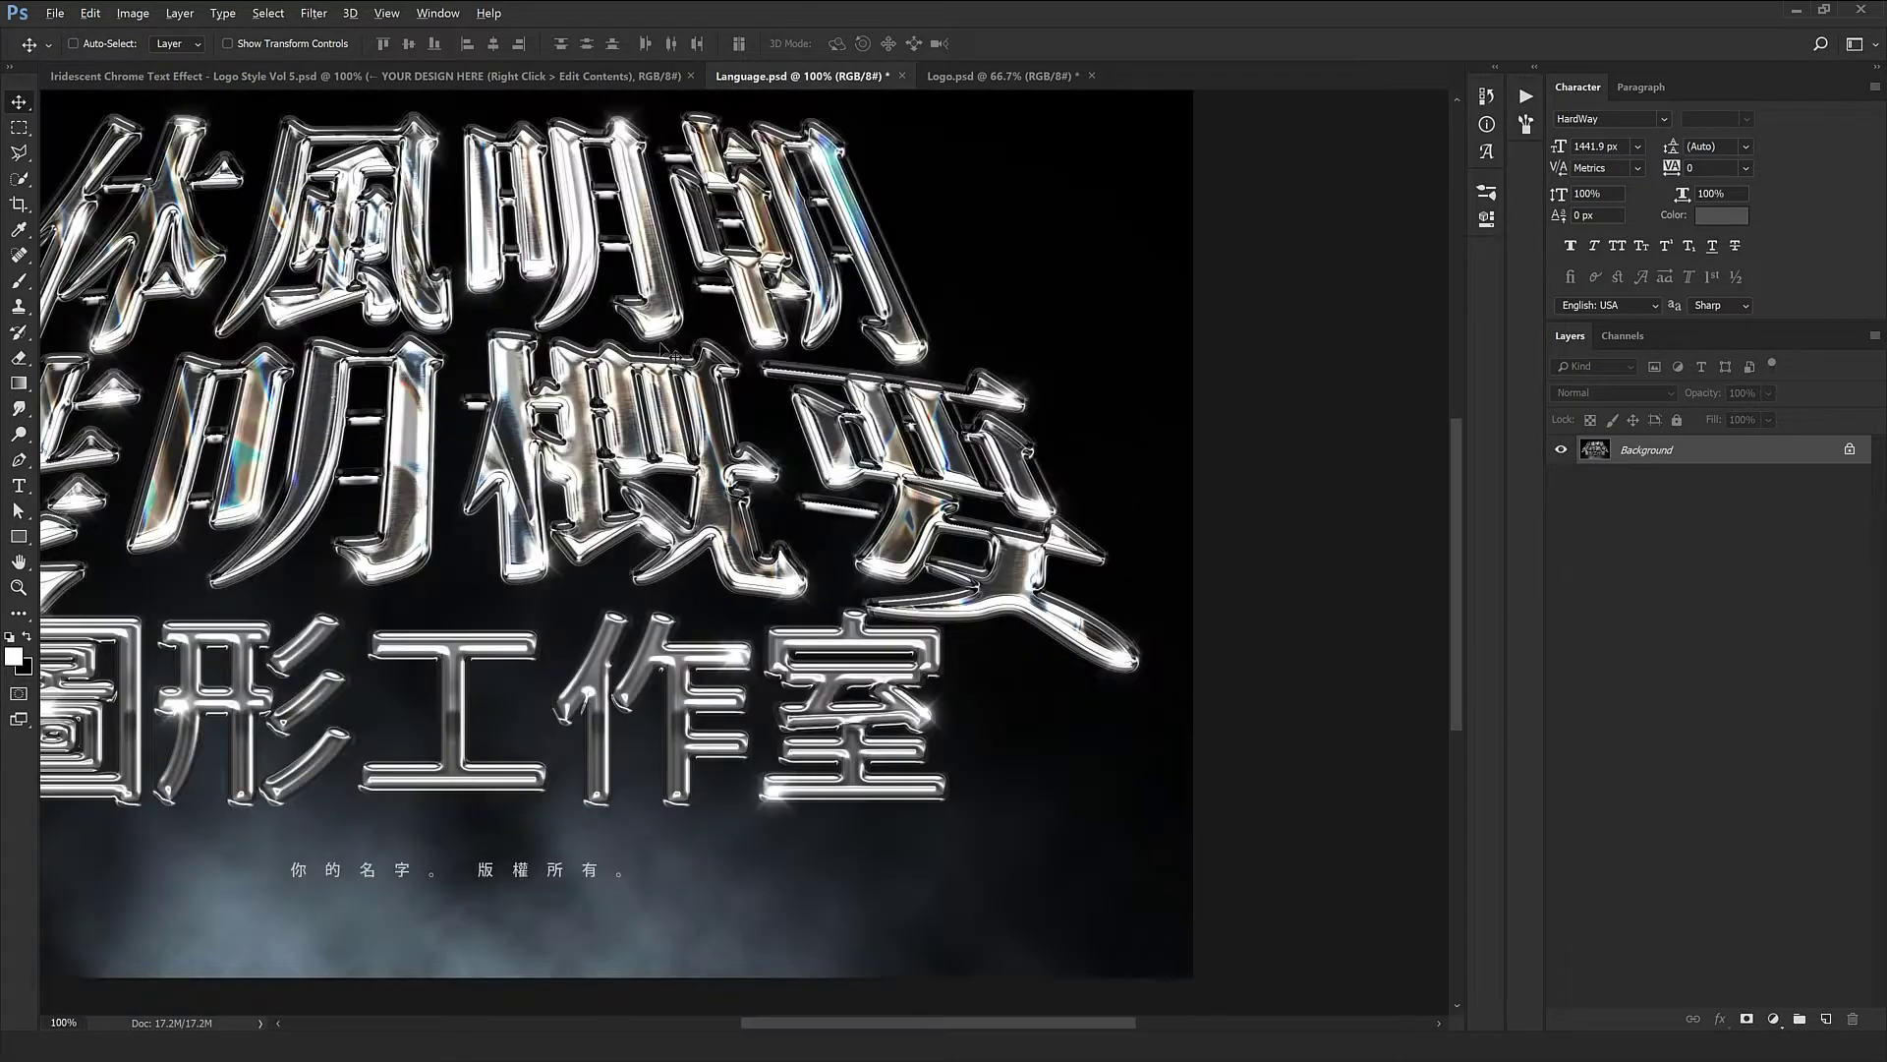
pyautogui.moveTo(593, 365); pyautogui.dragTo(923, 434)
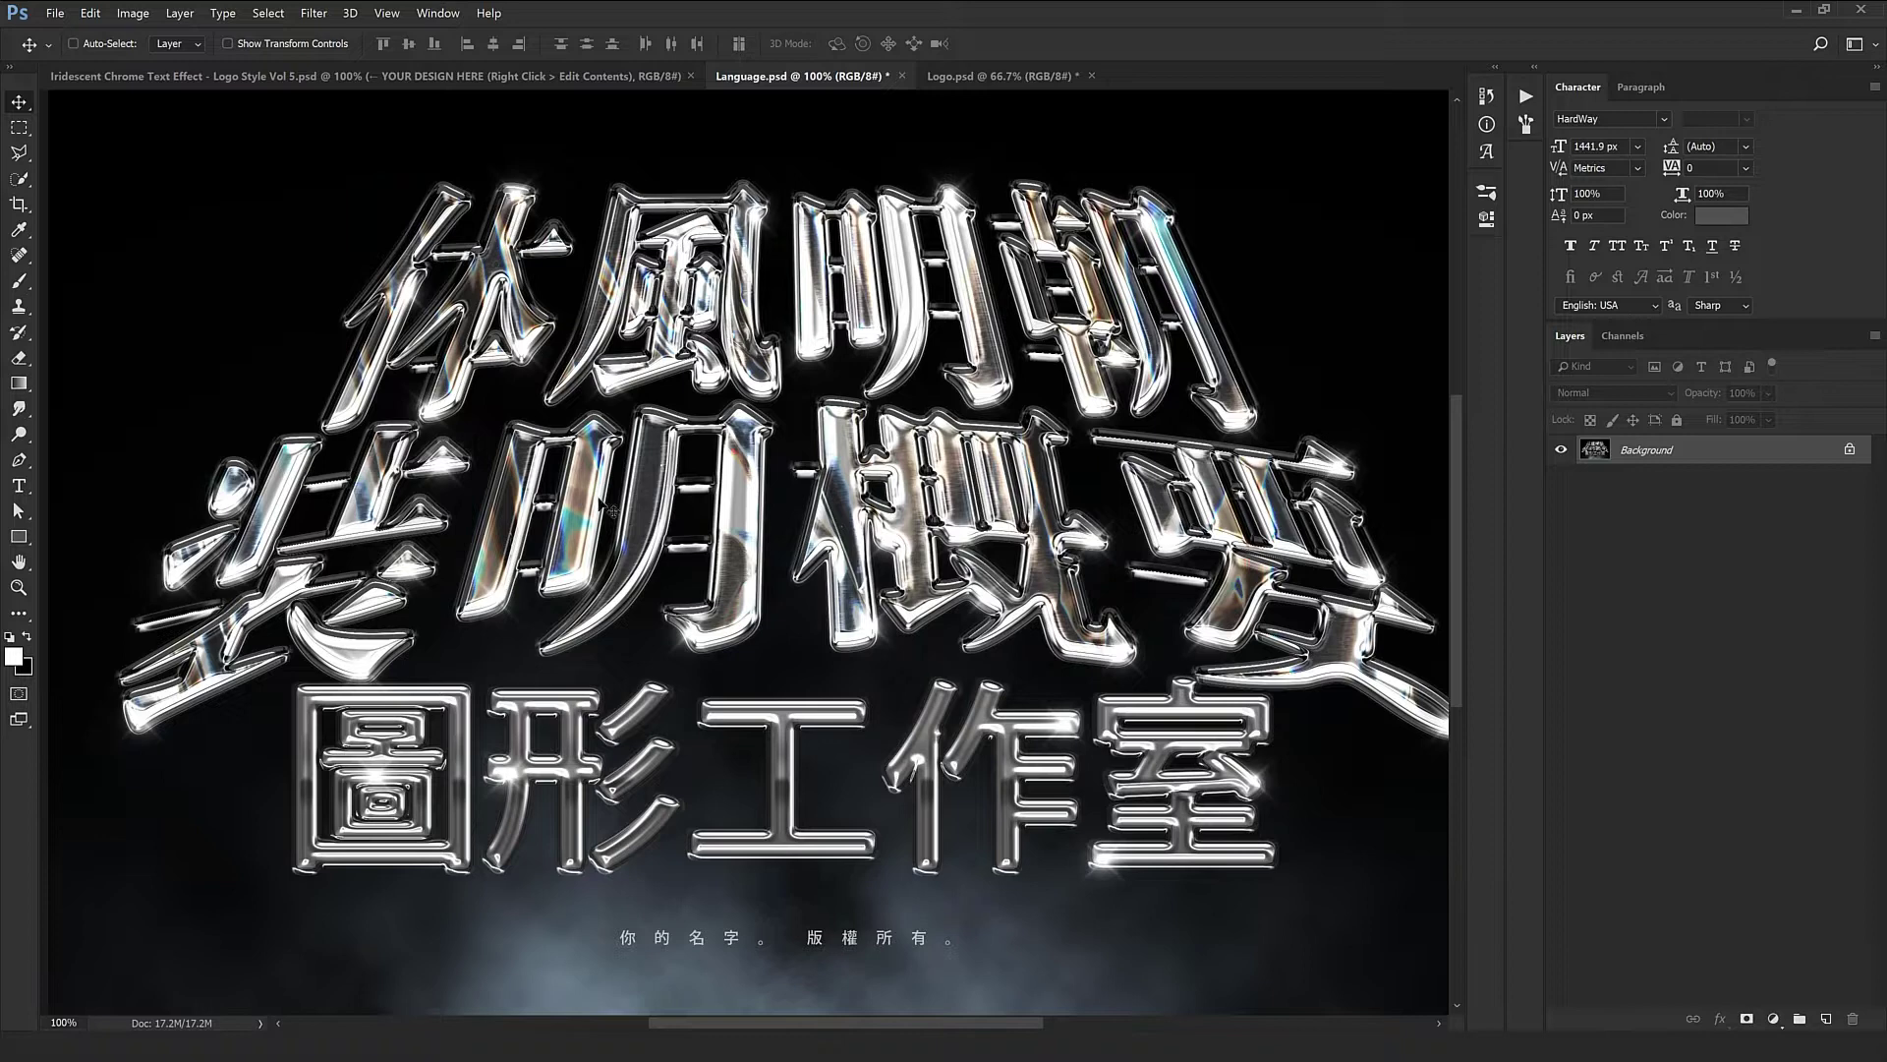
pyautogui.click(932, 82)
pyautogui.hotkey('ctrl', '1')
pyautogui.moveTo(778, 492)
pyautogui.mouseDown()
pyautogui.moveTo(787, 447)
pyautogui.moveTo(792, 469)
pyautogui.mouseUp()
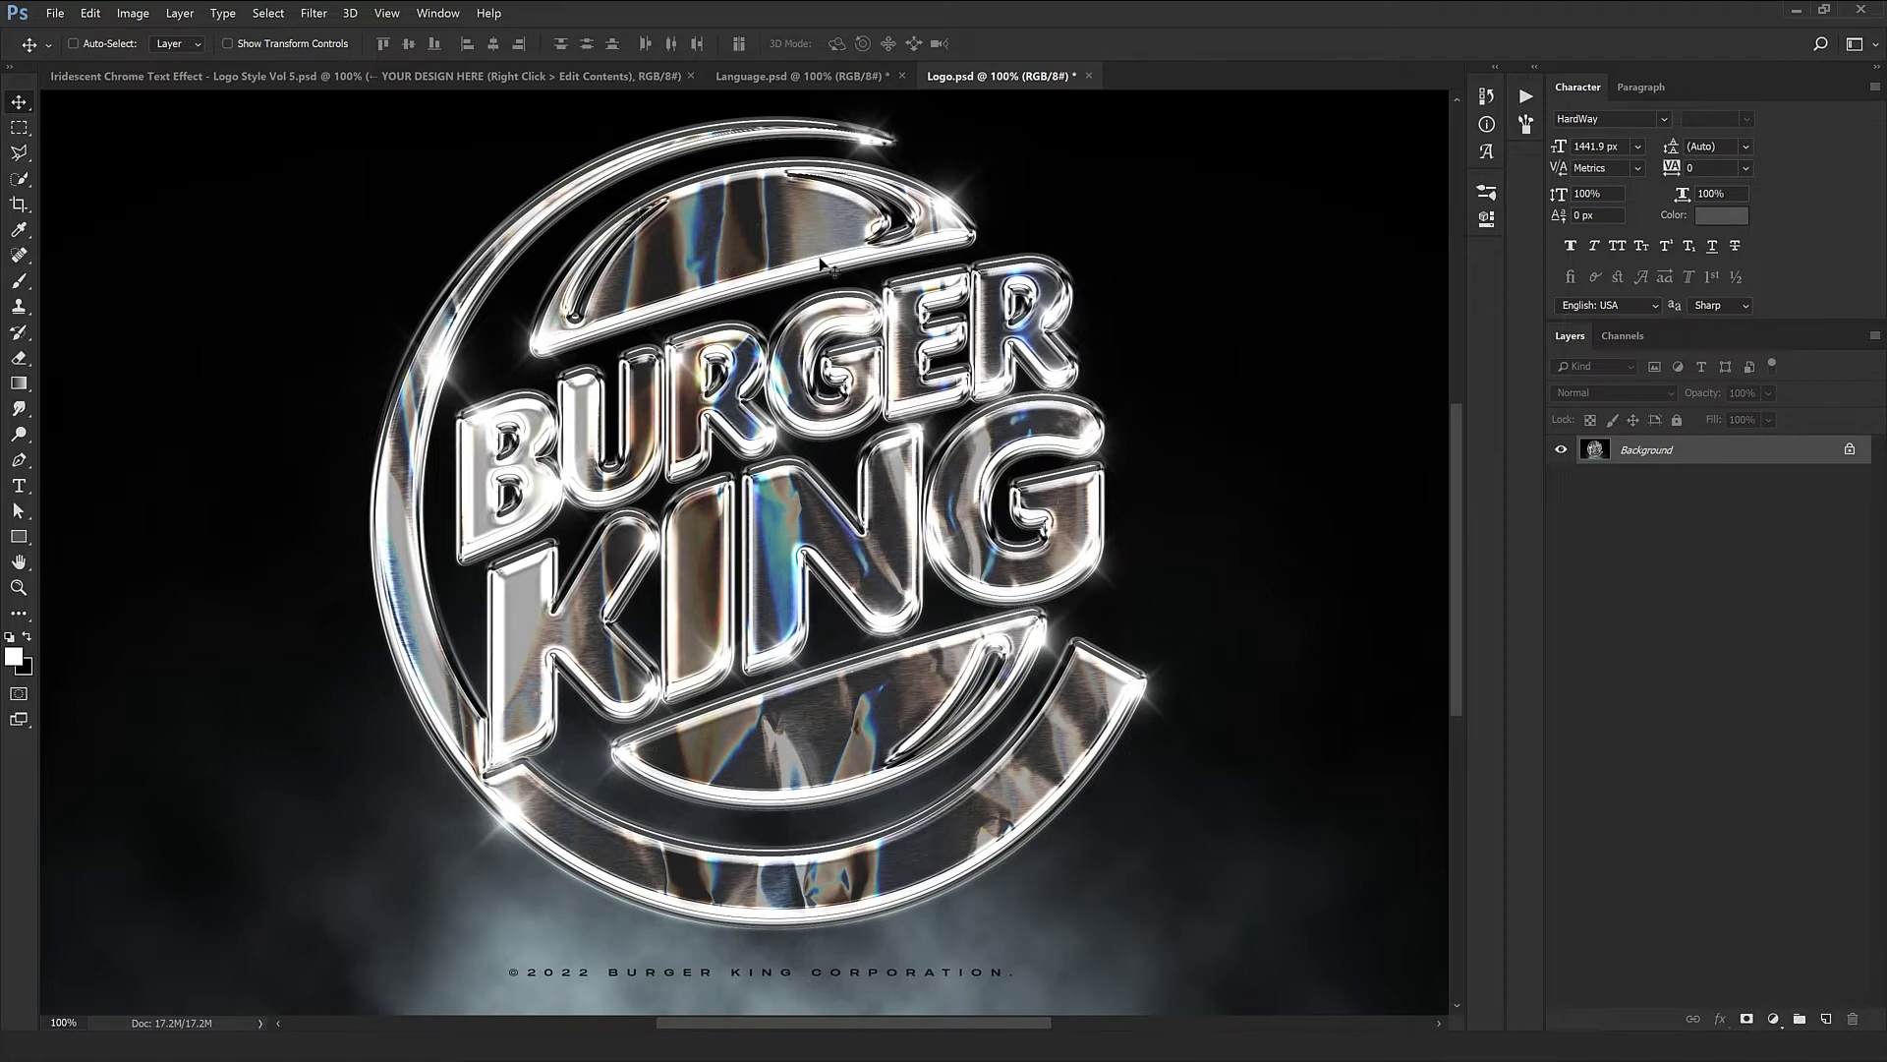
pyautogui.hotkey('ctrl', 'Tab')
pyautogui.moveTo(761, 412); pyautogui.dragTo(771, 365)
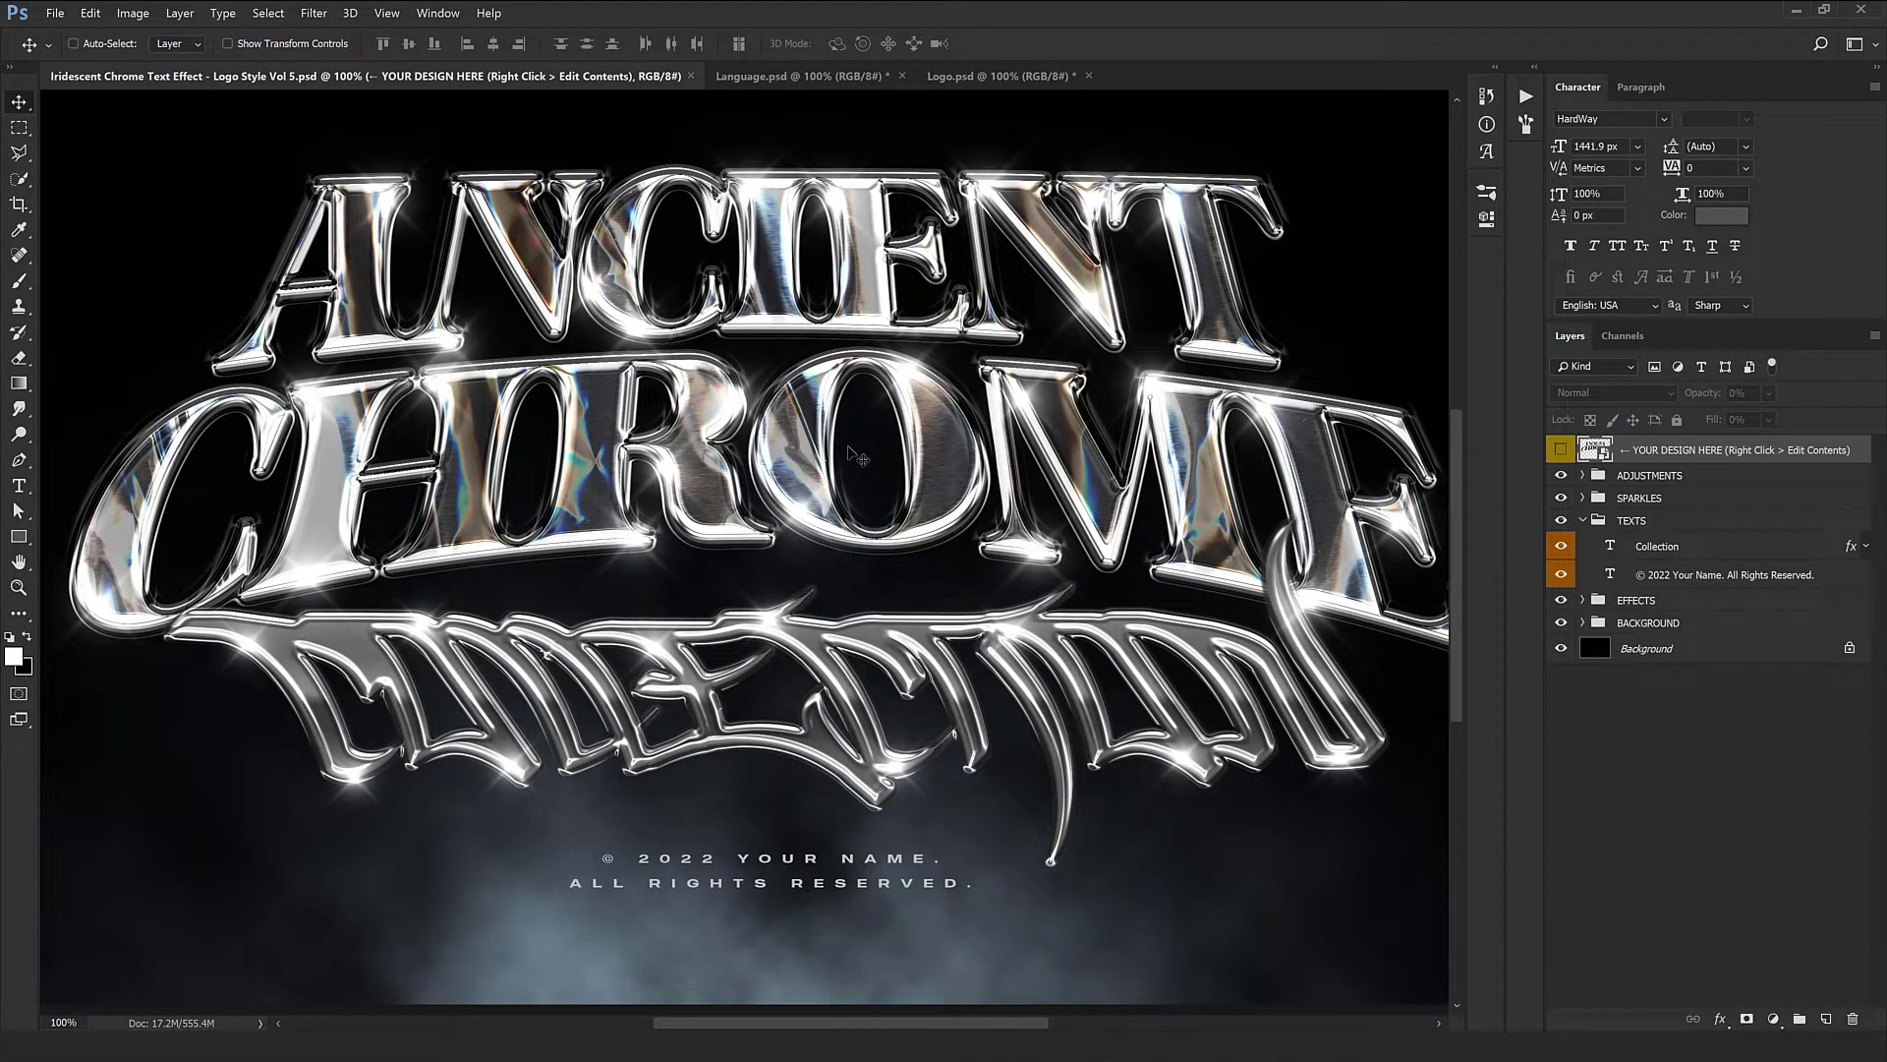
pyautogui.hotkey('ctrl', '-')
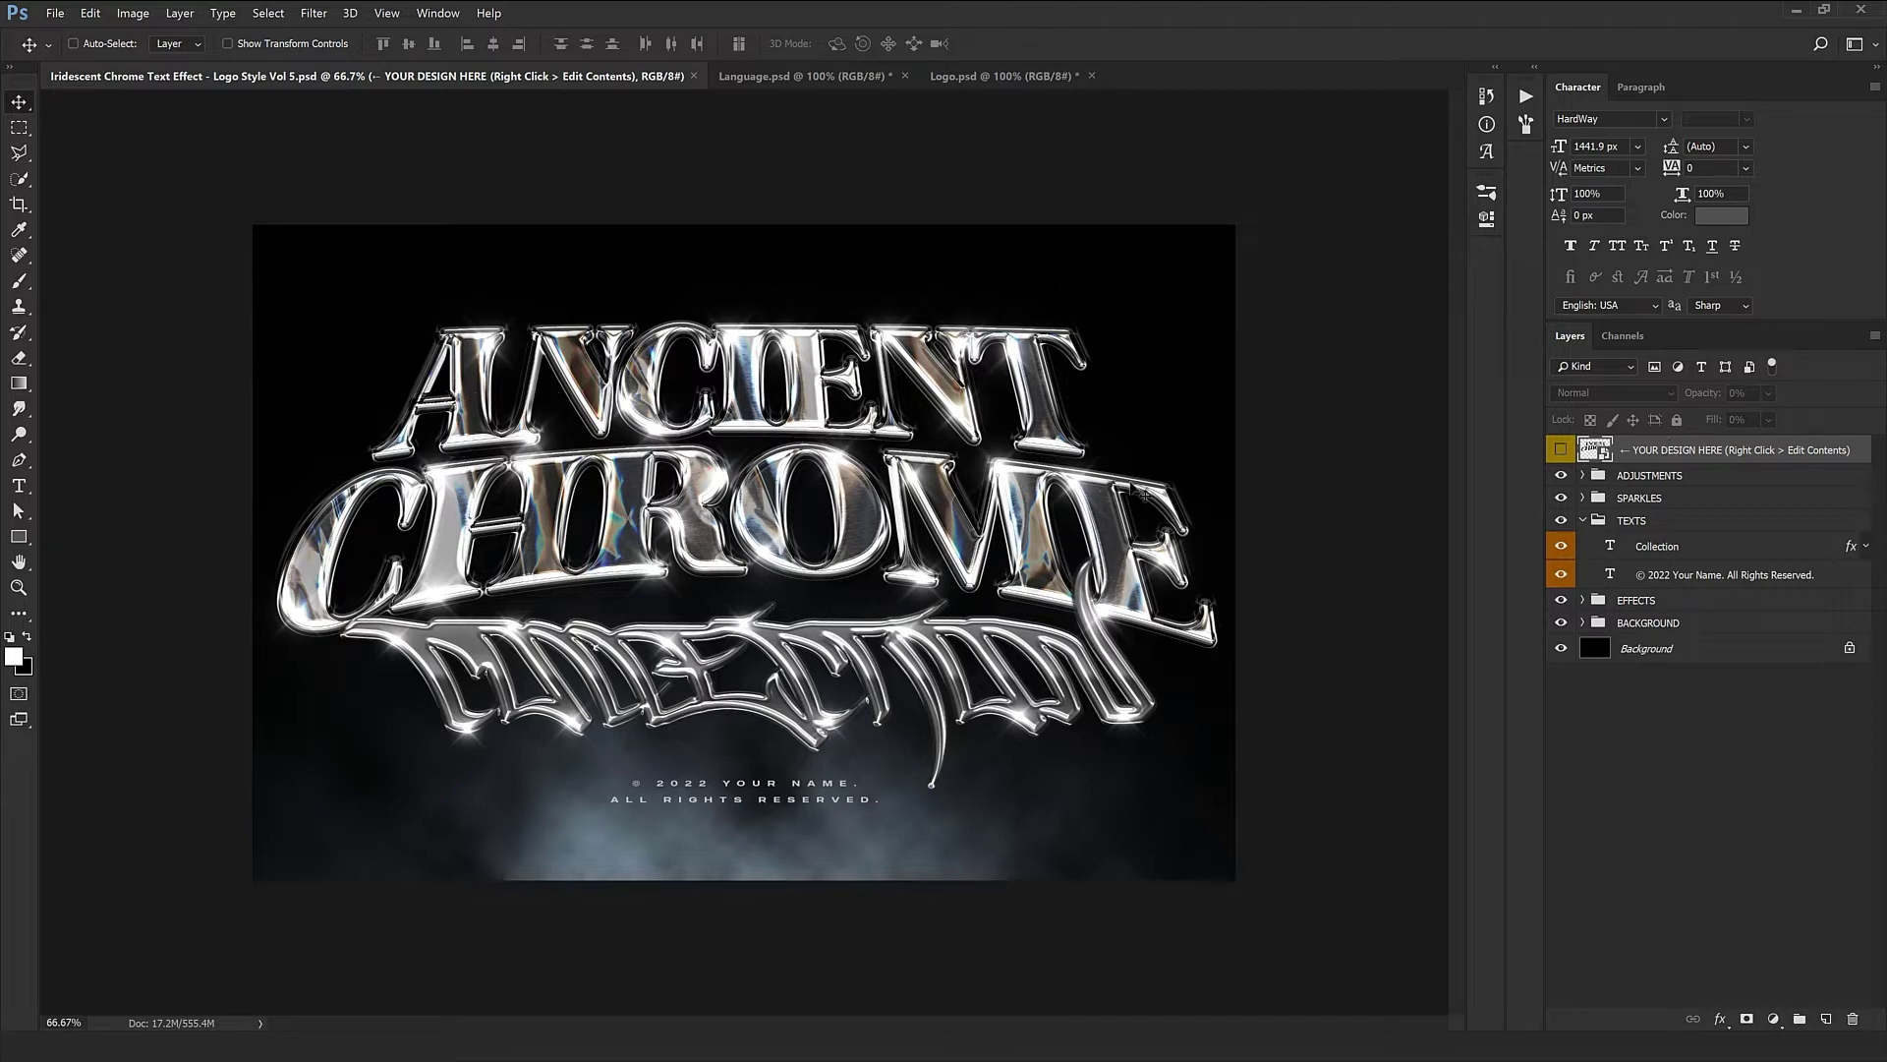
# Step: Open the contents of the YOUR DESIGN HERE smart object and start editing its Ancient Chrome text
pyautogui.rightClick(1757, 450)
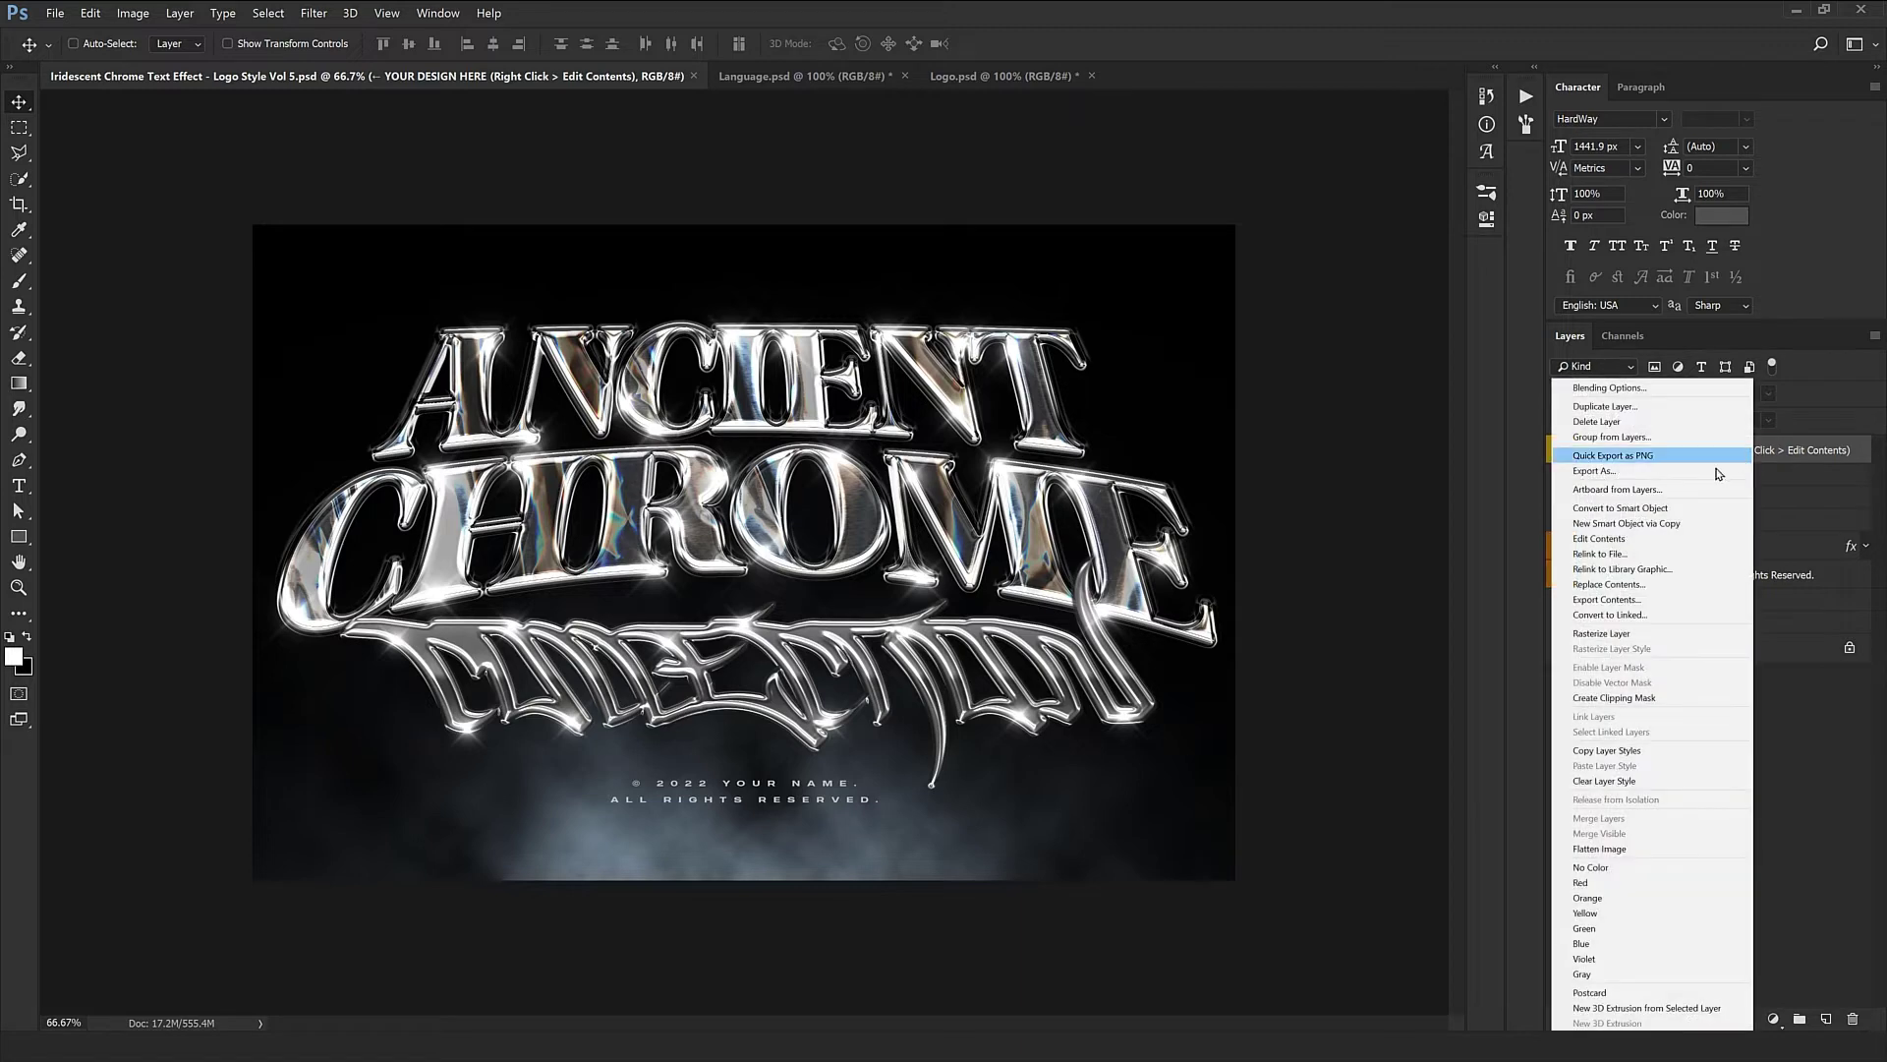
pyautogui.click(1587, 539)
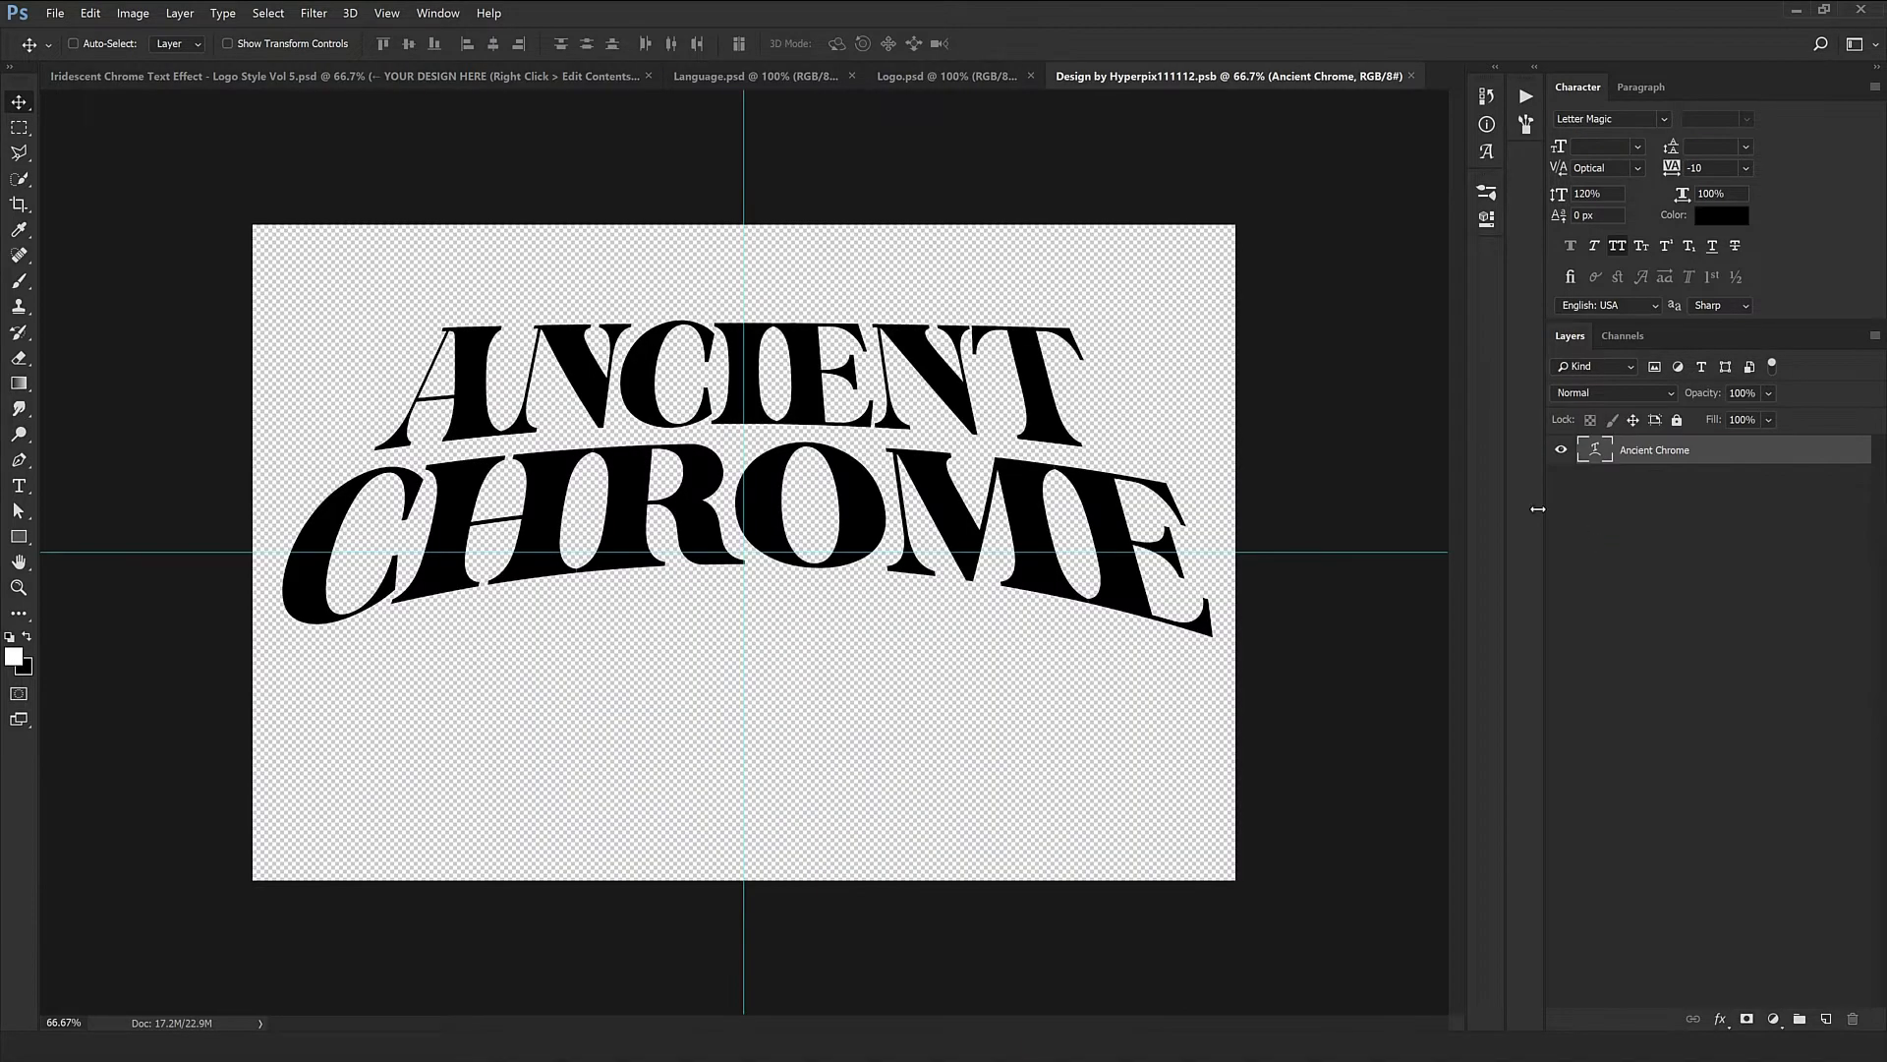
pyautogui.doubleClick(1595, 451)
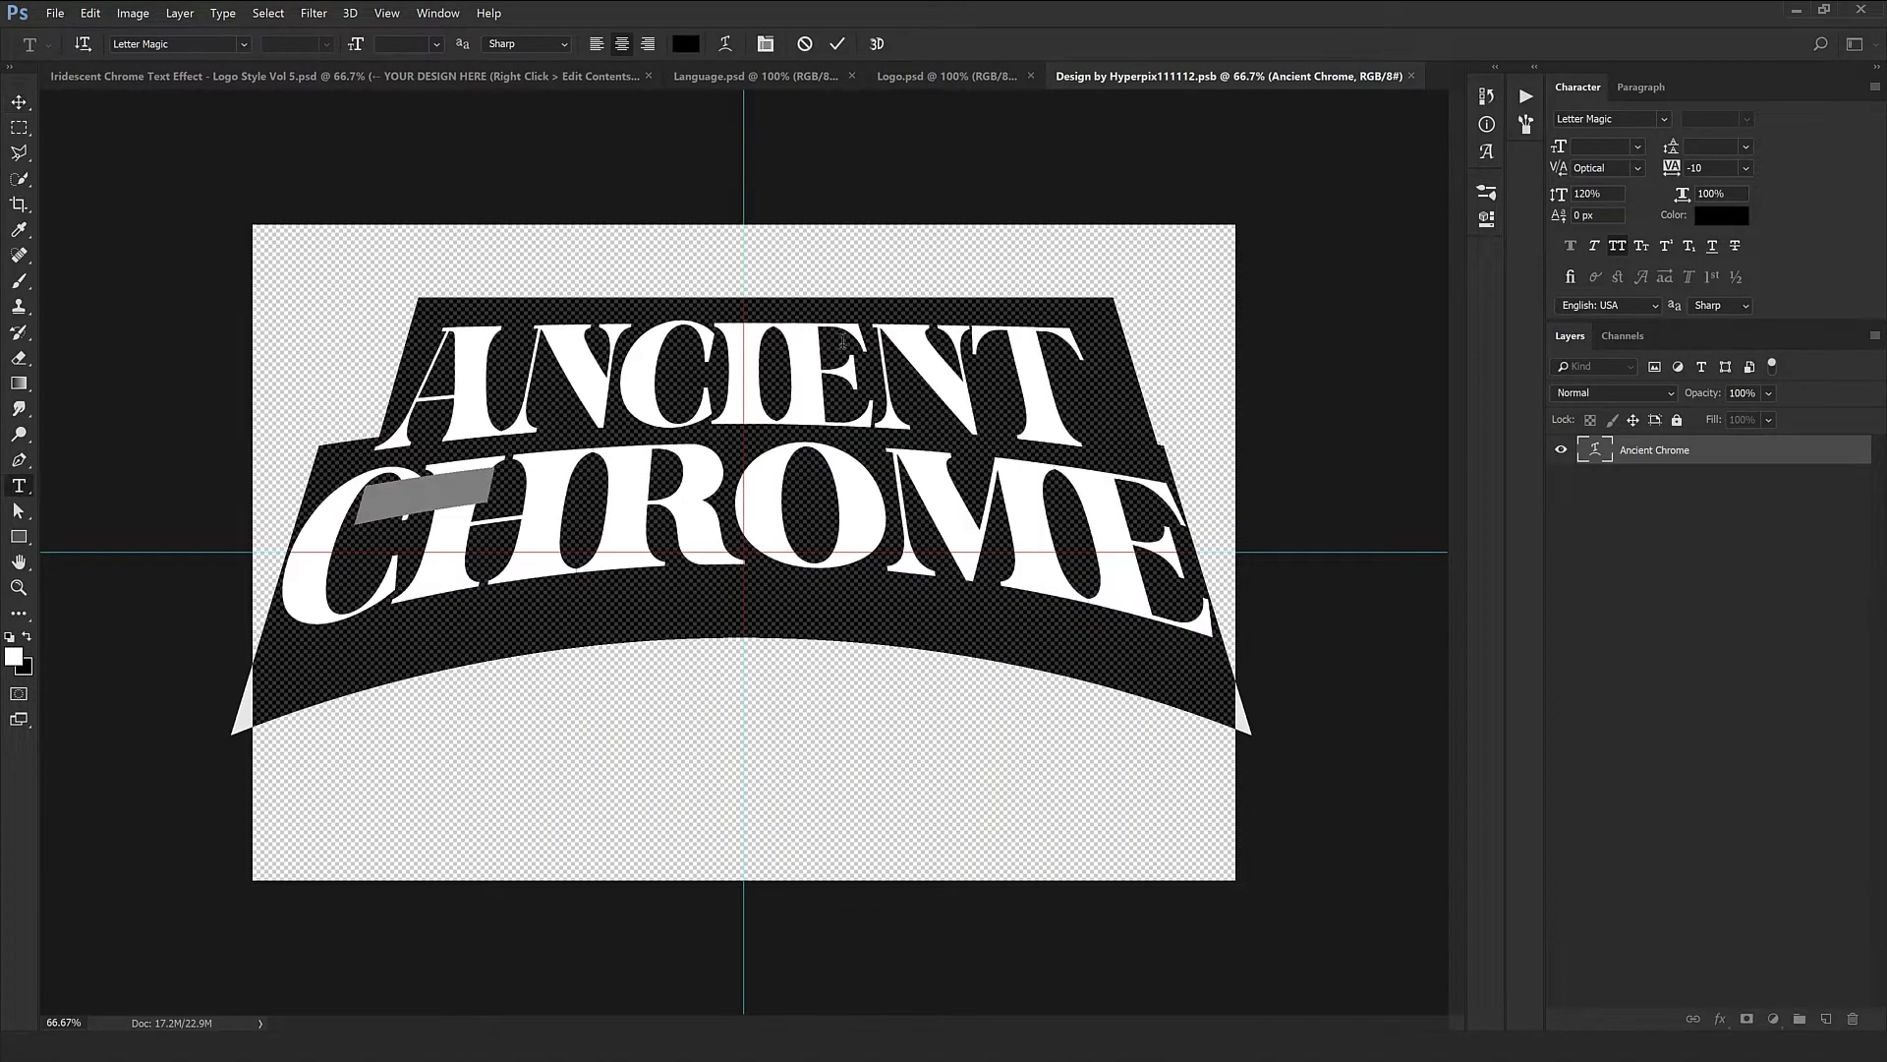
# Step: Replace the word ANCIENT on the first line with HYPERPIX and CHROME on the second line with STUDIO
pyautogui.click(713, 393)
pyautogui.moveTo(959, 395); pyautogui.dragTo(446, 490)
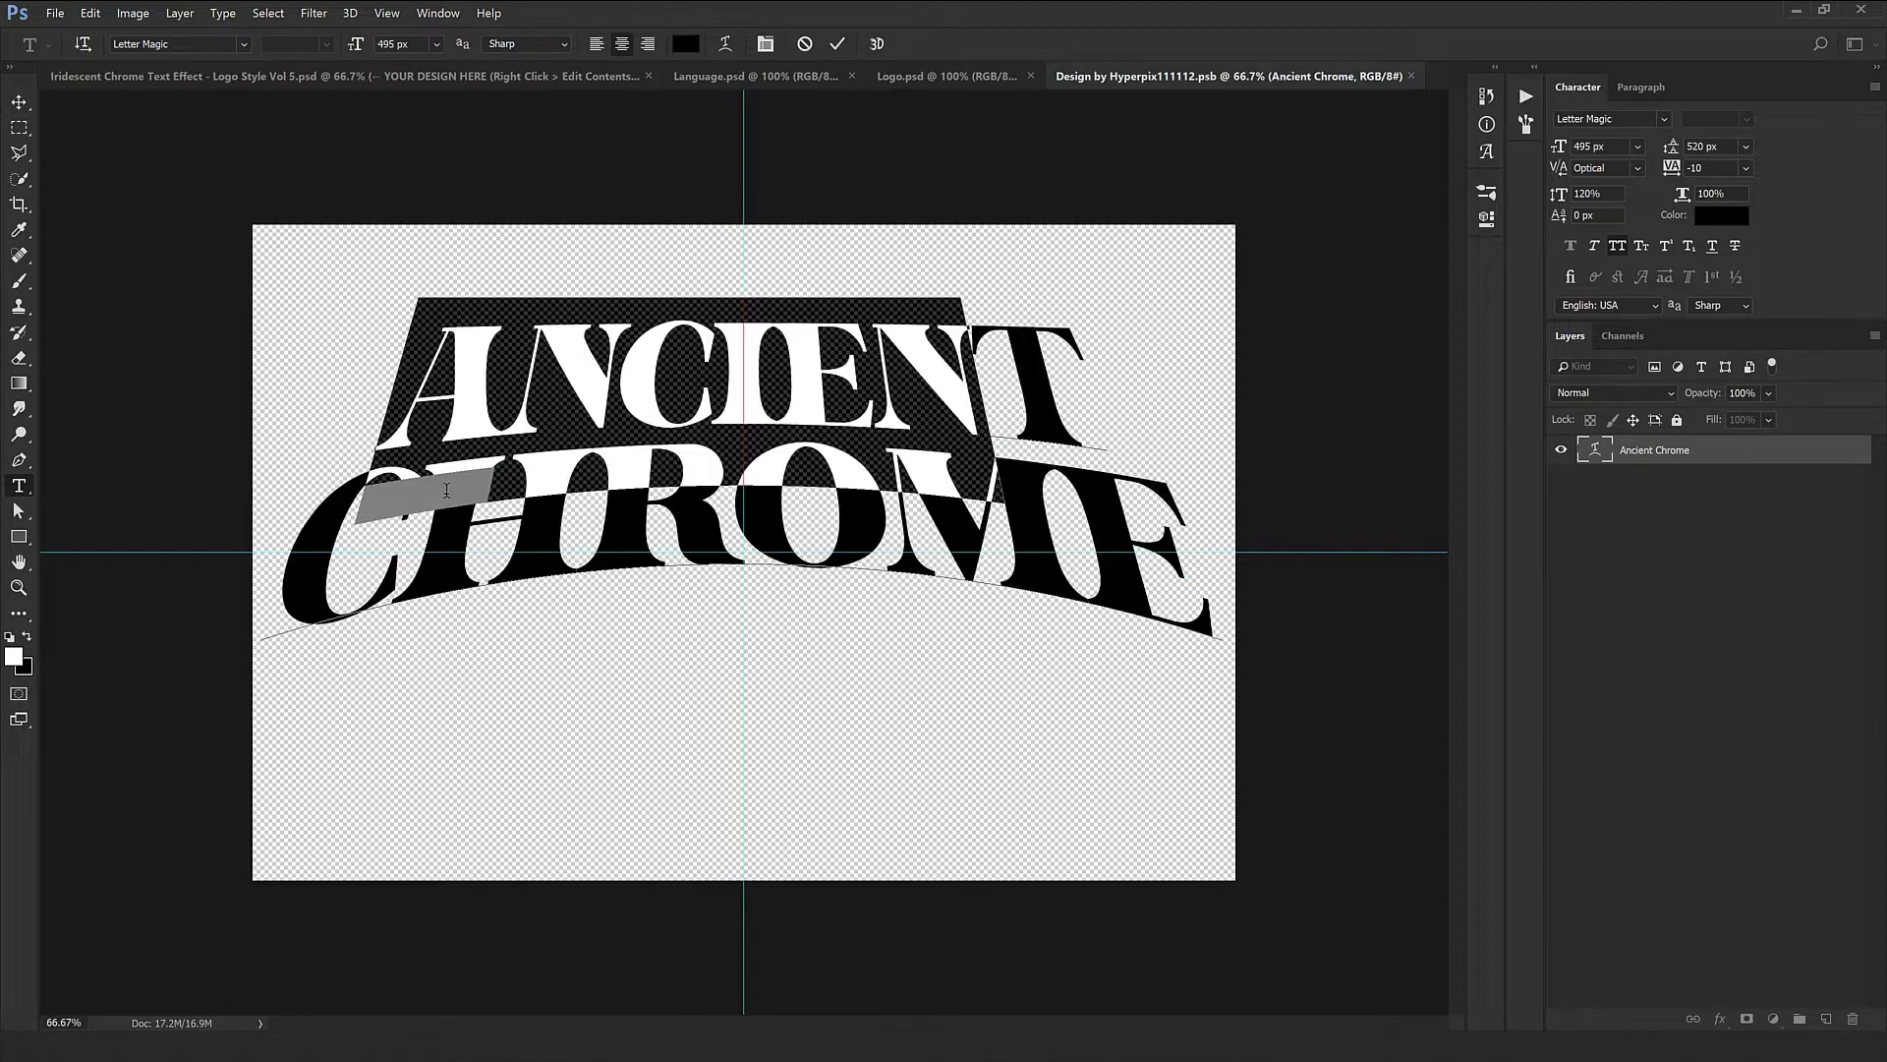
pyautogui.hotkey('ctrl', 'a')
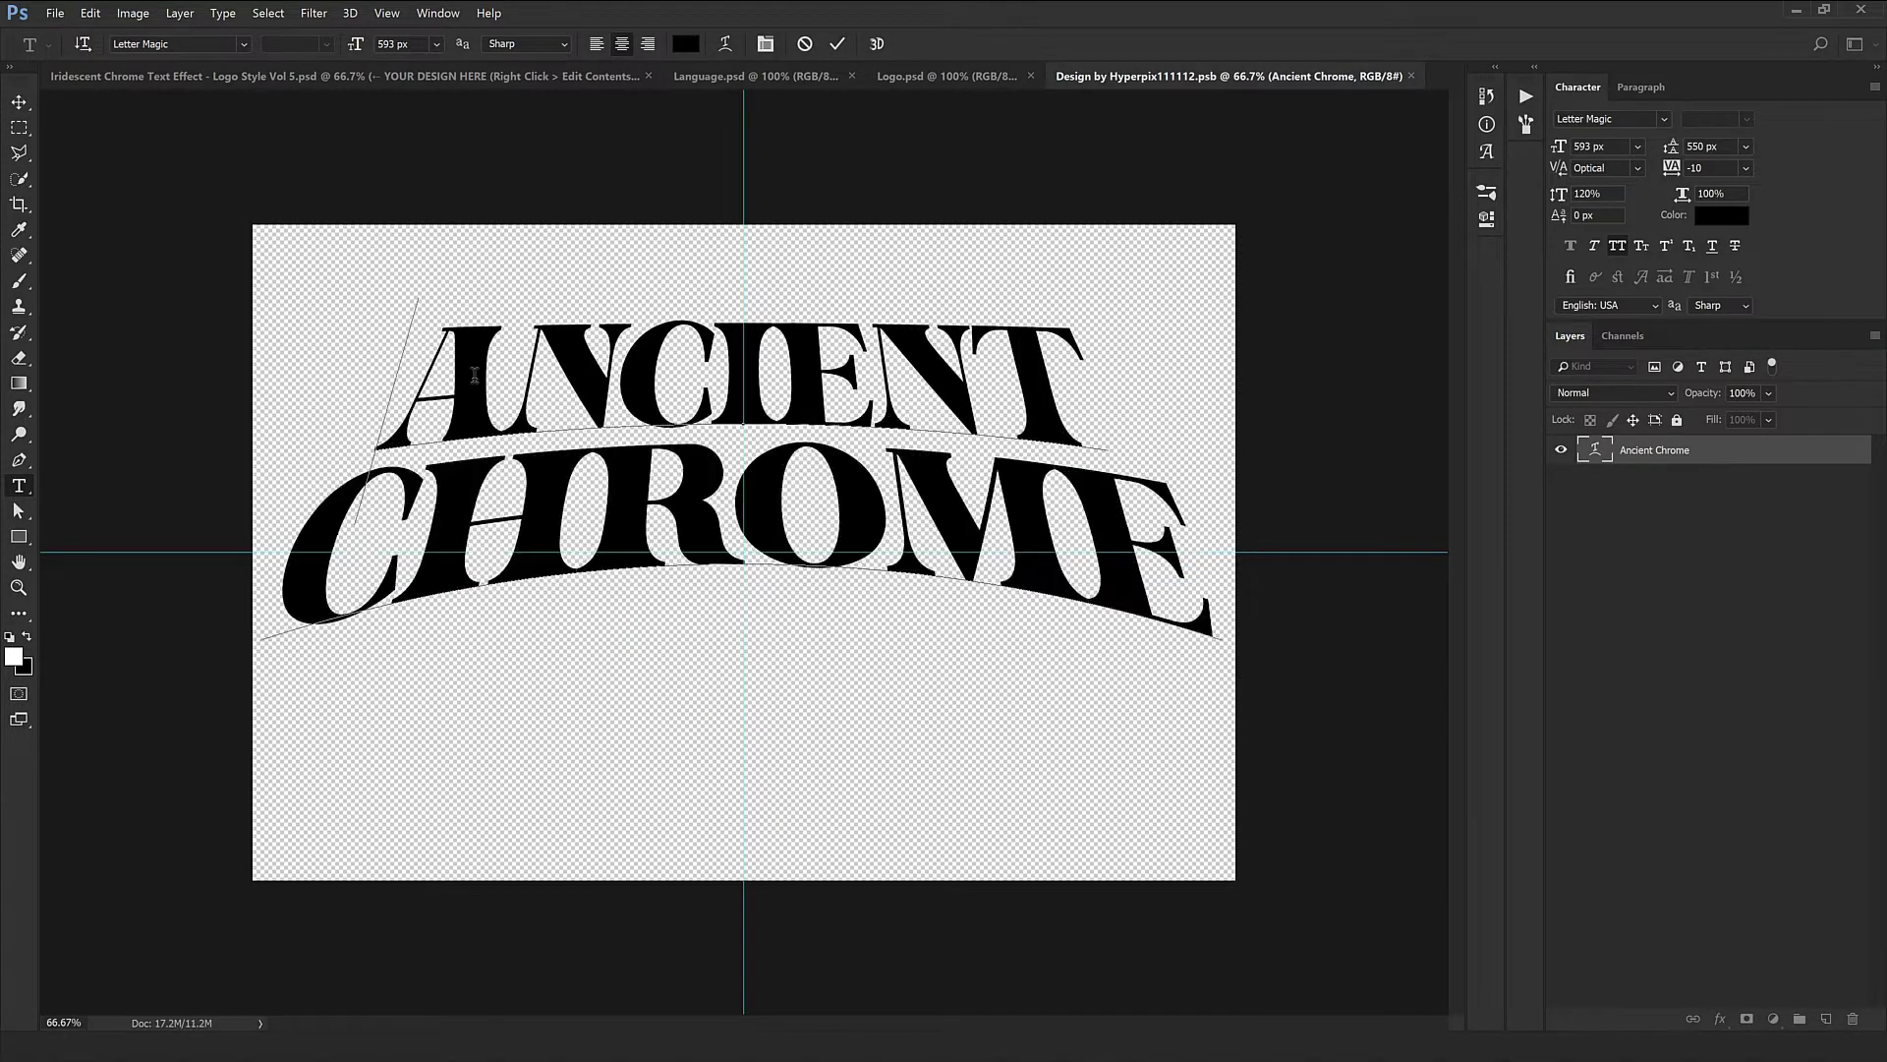
pyautogui.moveTo(498, 540); pyautogui.dragTo(511, 394)
pyautogui.doubleClick(707, 379)
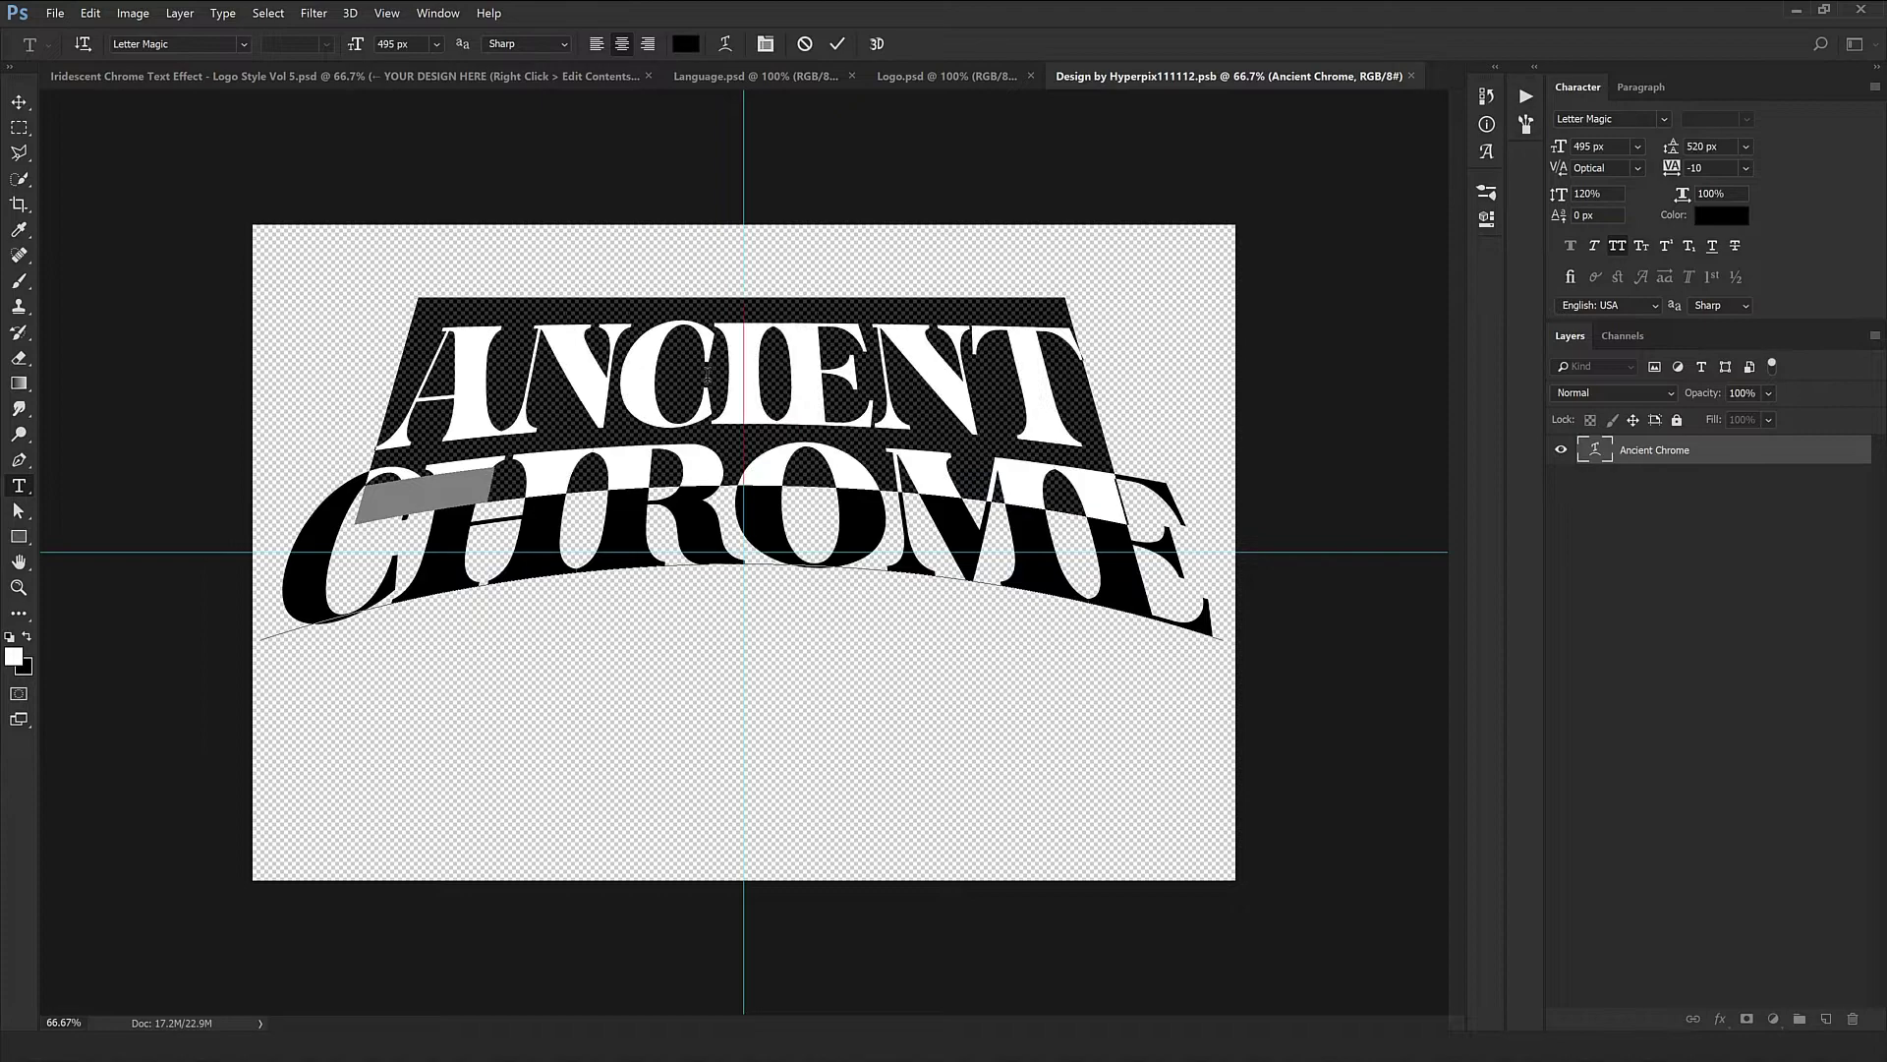
pyautogui.write('HY')
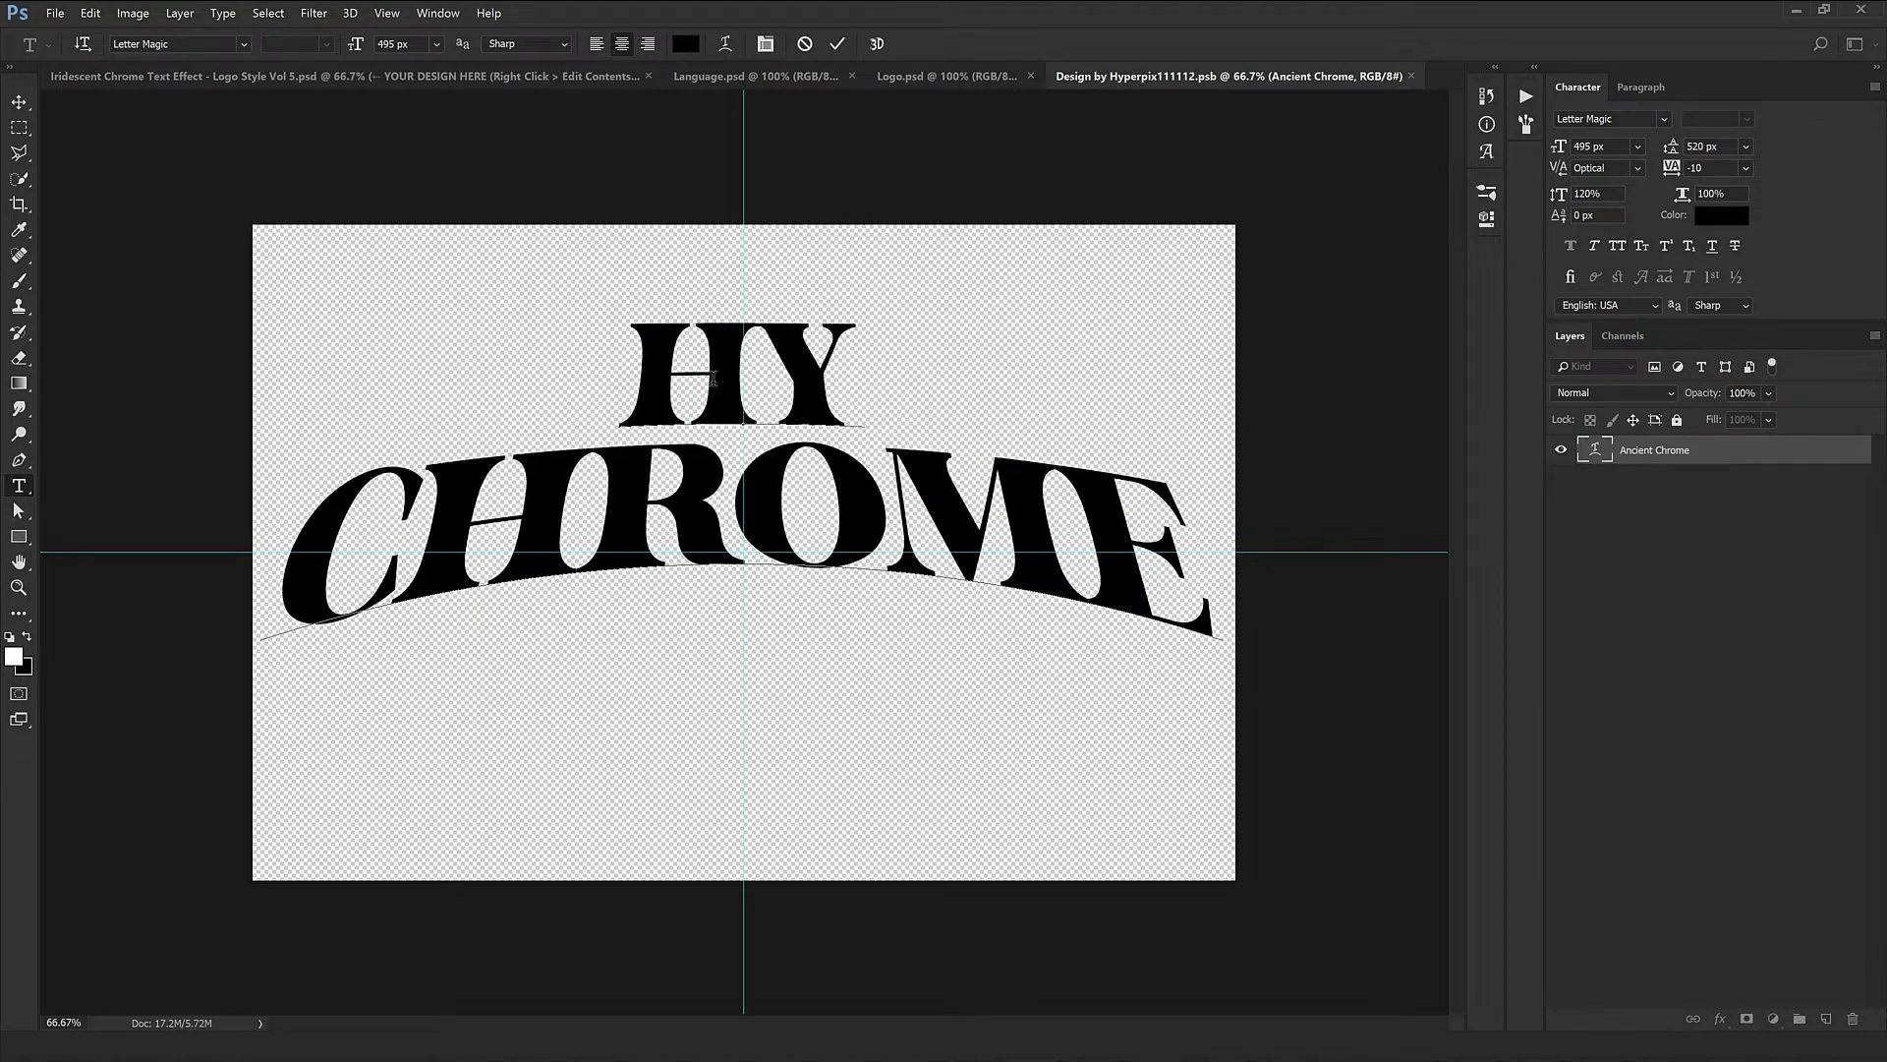
pyautogui.write('PERPIX')
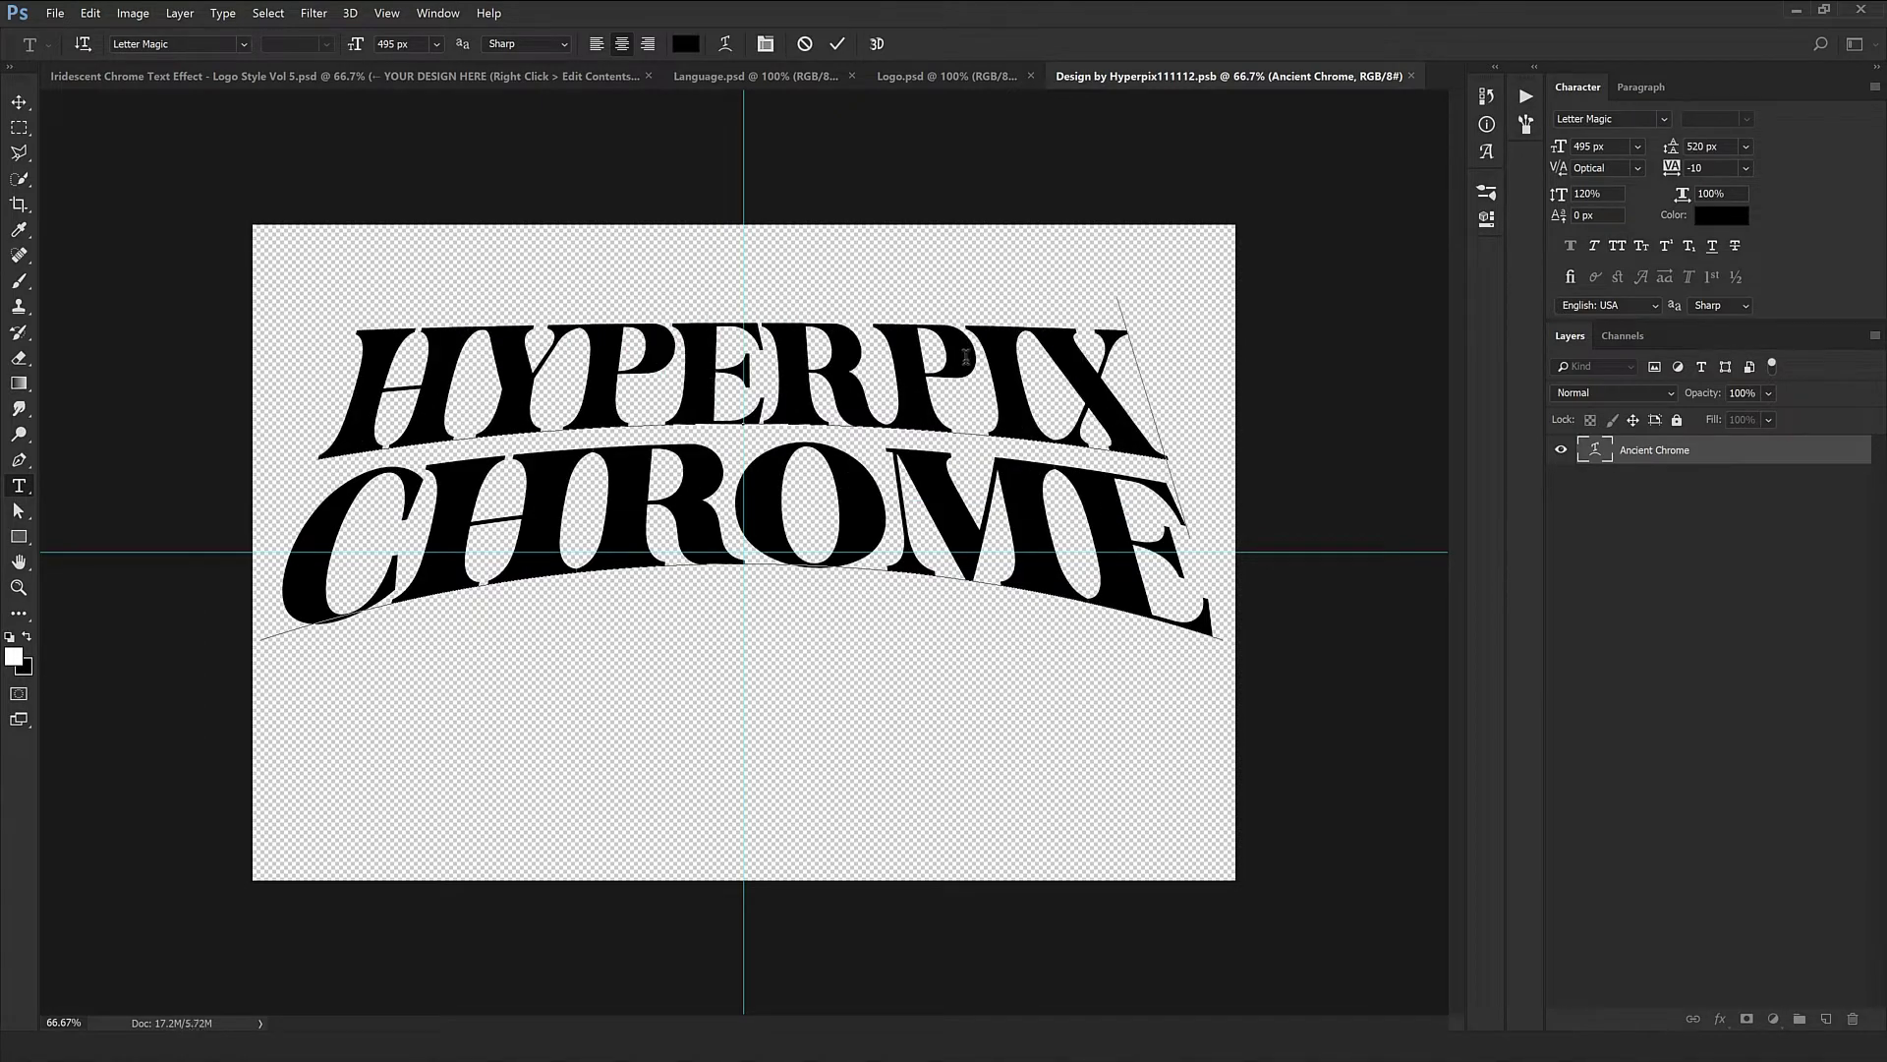
pyautogui.doubleClick(876, 509)
pyautogui.write('STUDIO')
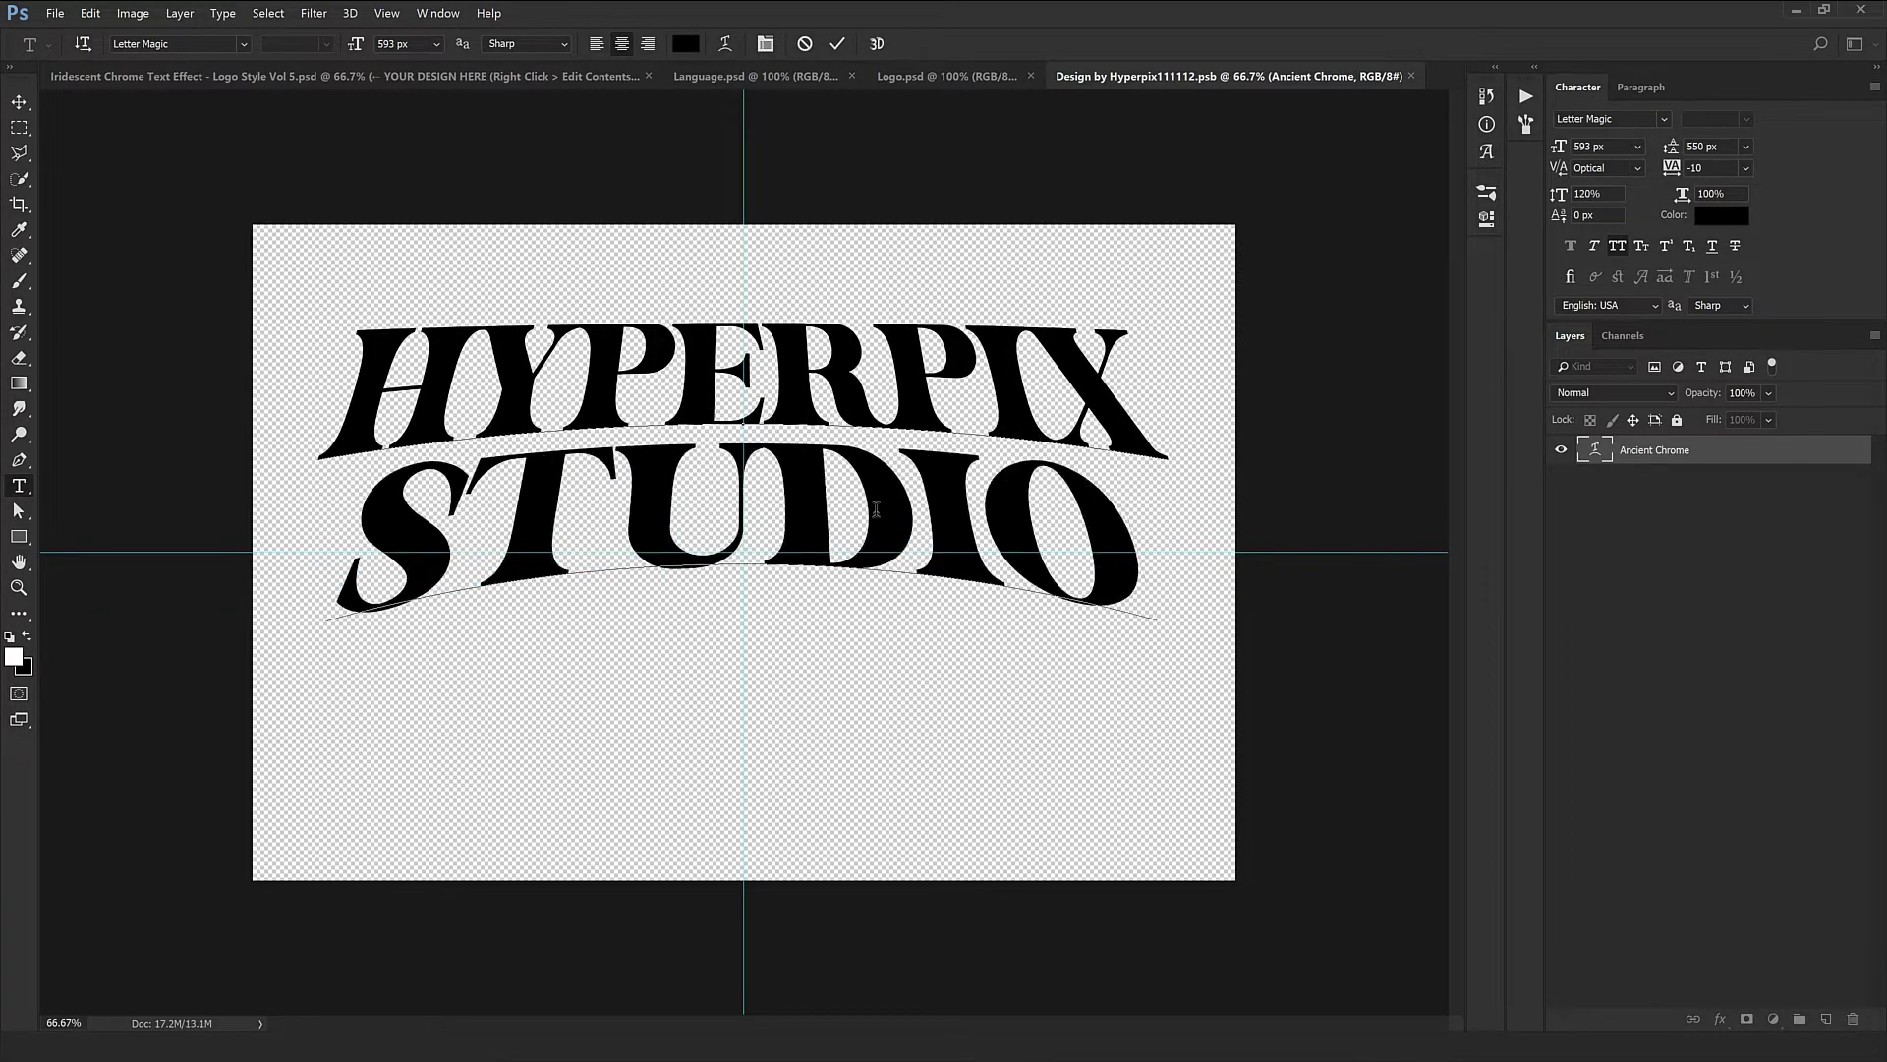
# Step: Set the font size of the word STUDIO to 613 px
pyautogui.doubleClick(873, 505)
pyautogui.click(1610, 147)
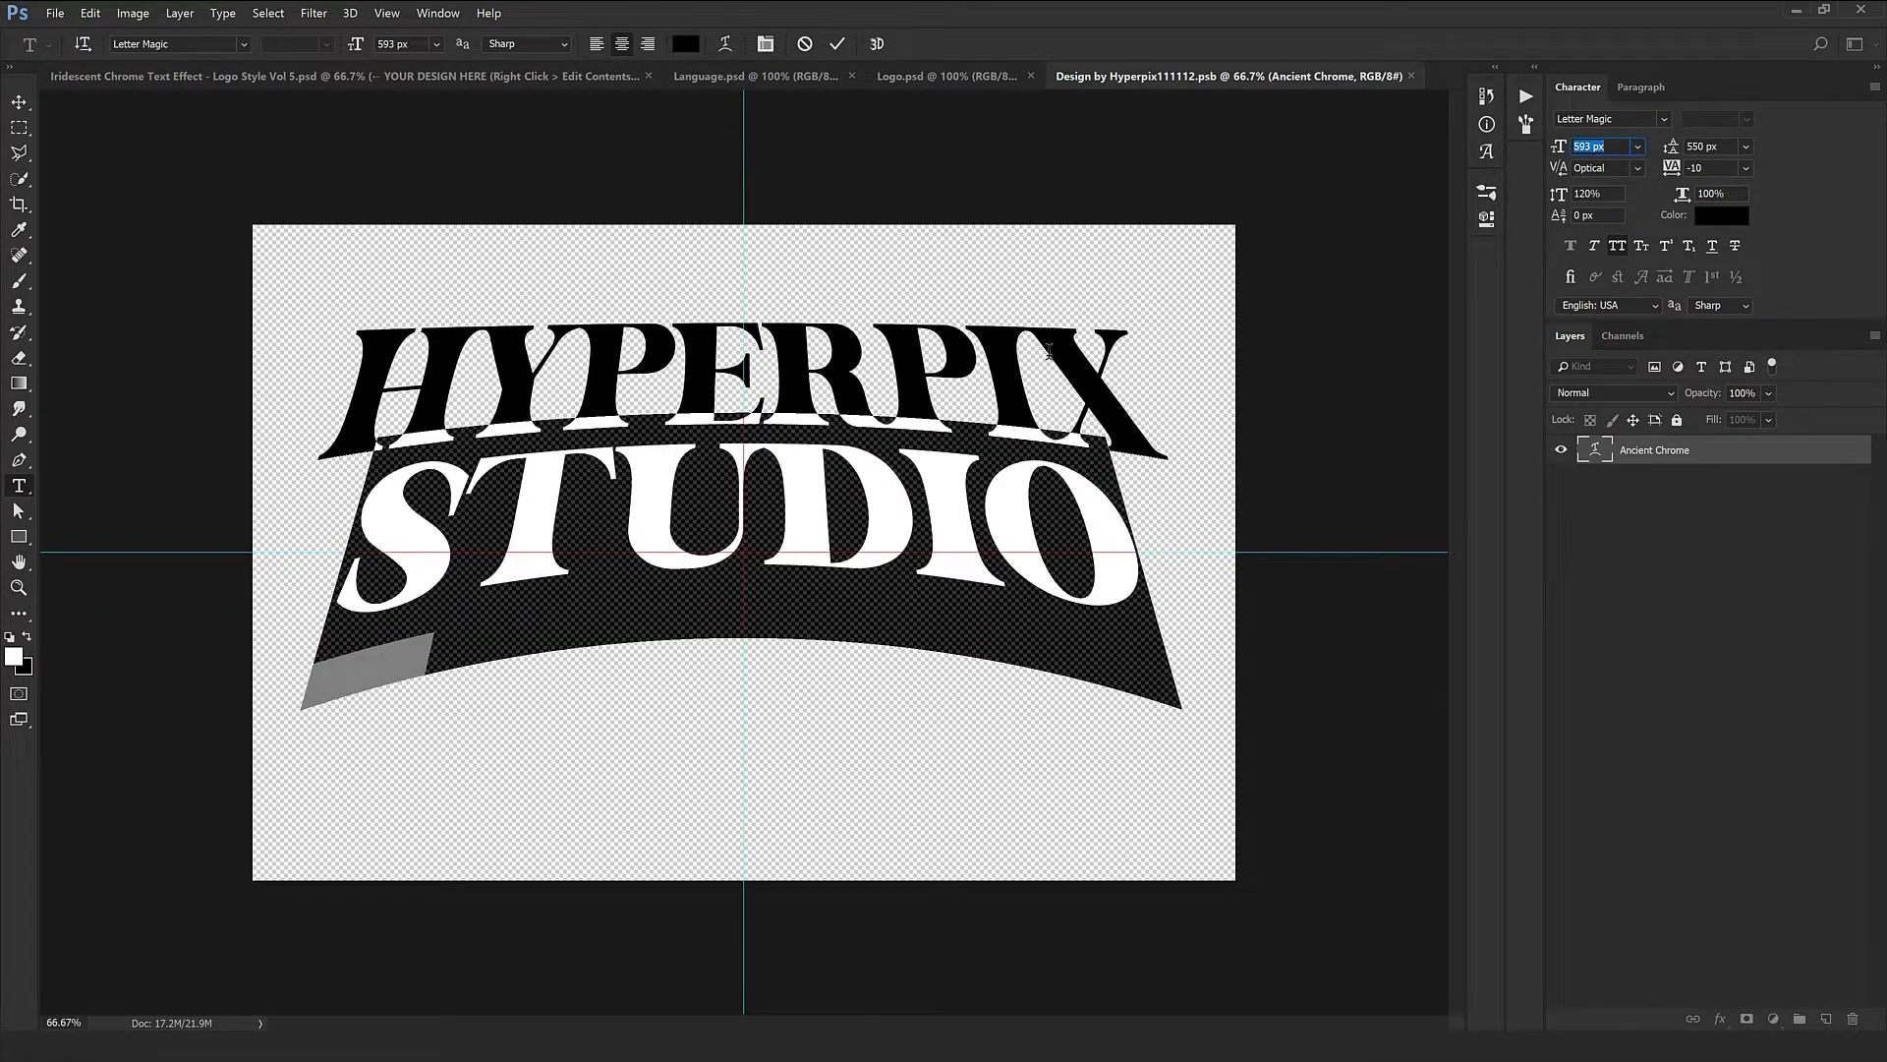
pyautogui.hotkey('shift', 'Up')
pyautogui.hotkey('shift', 'Up')
# Step: Reduce the font size of the word HYPERPIX to 425 px
pyautogui.doubleClick(875, 374)
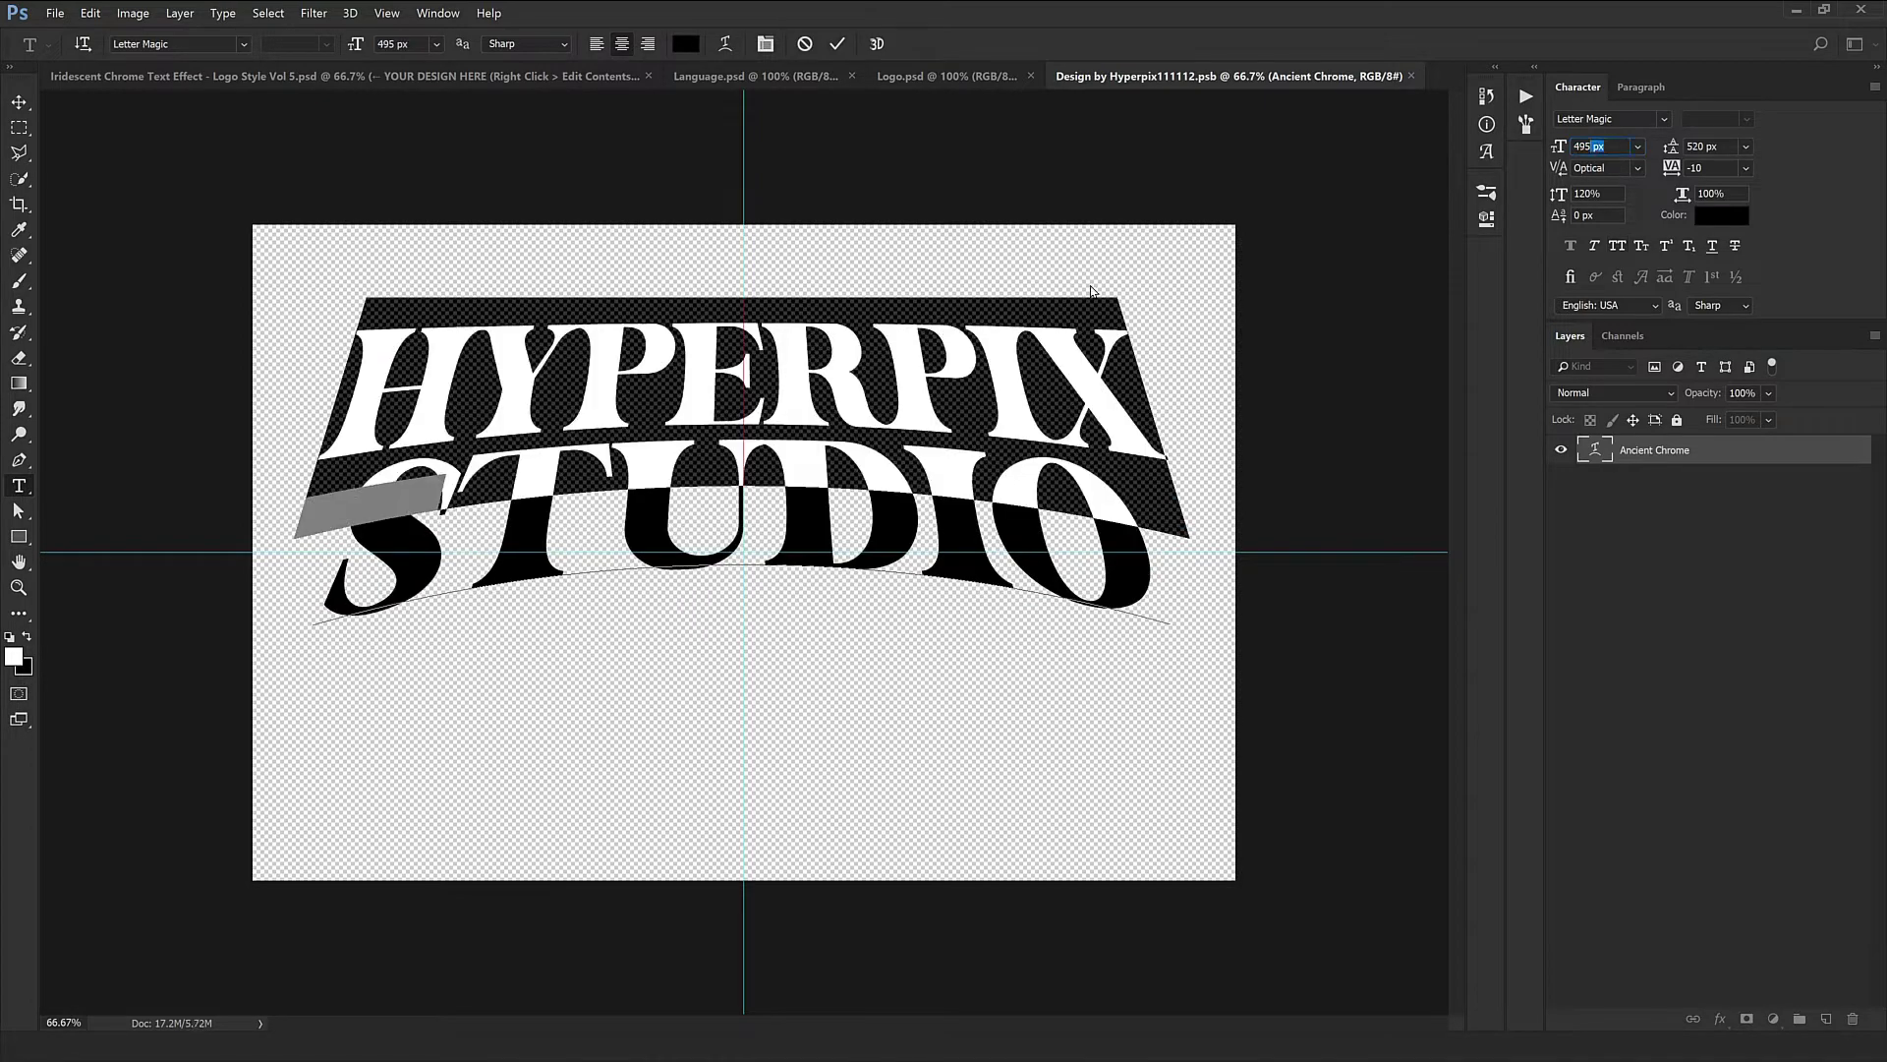
pyautogui.hotkey('shift', 'Down')
pyautogui.hotkey('shift', 'Down')
pyautogui.hotkey('shift', 'Down')
pyautogui.hotkey('shift', 'Down')
pyautogui.hotkey('shift', 'Down')
pyautogui.hotkey('shift', 'Down')
pyautogui.hotkey('shift', 'Down')
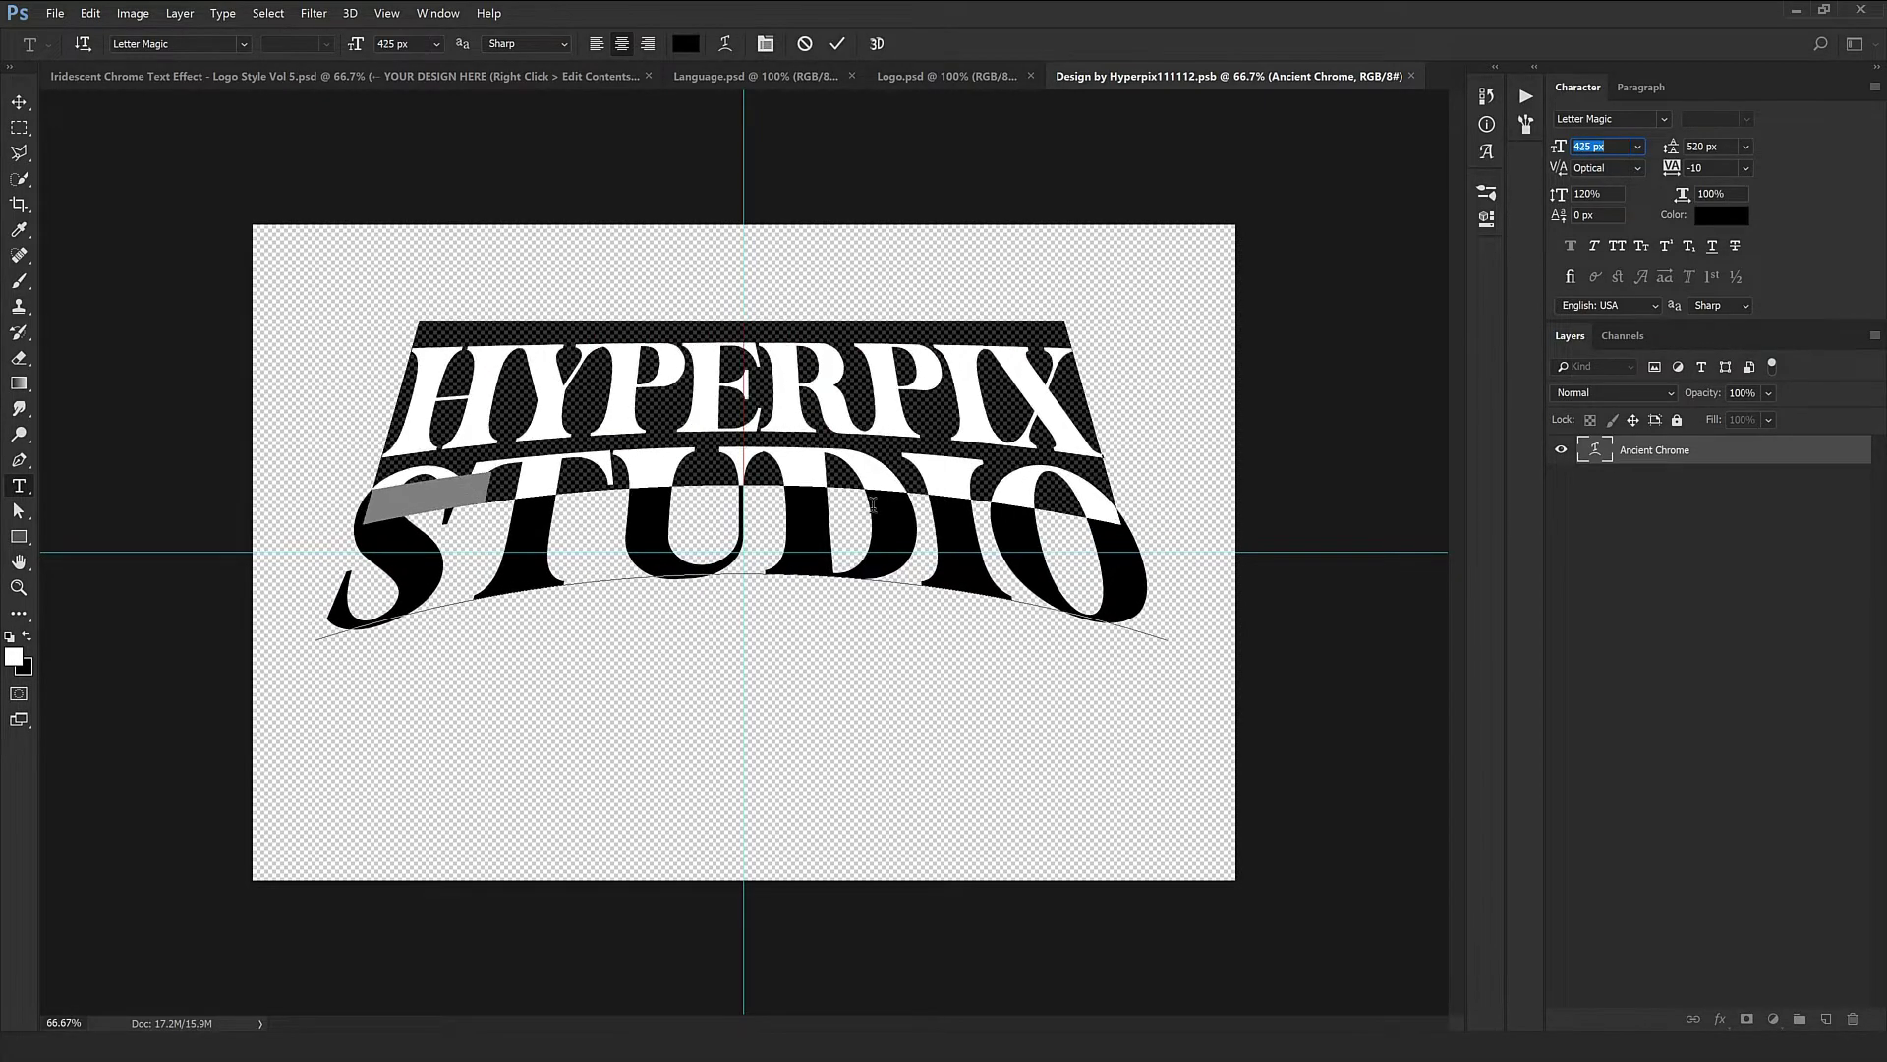
# Step: Set the font size of the word STUDIO to 643 px and commit the text edit
pyautogui.click(874, 505)
pyautogui.doubleClick(990, 524)
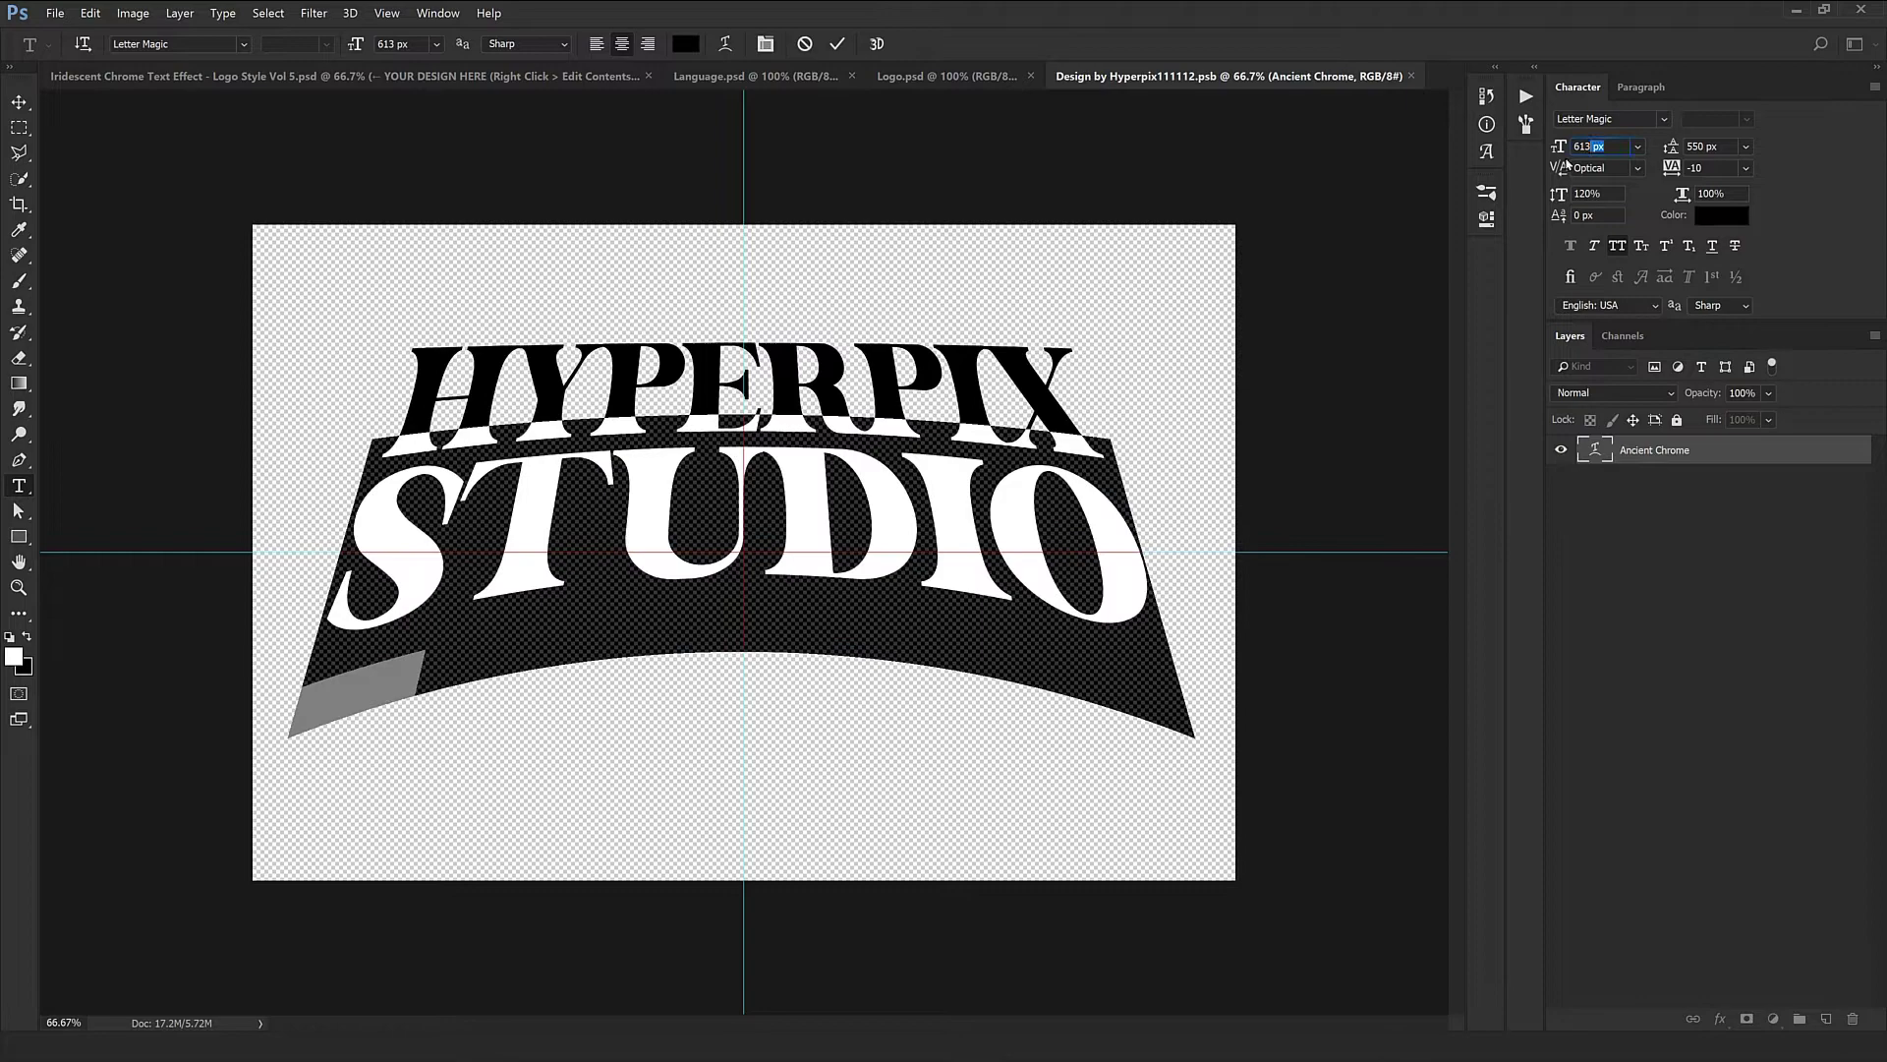
pyautogui.hotkey('shift', 'Up')
pyautogui.hotkey('shift', 'Up')
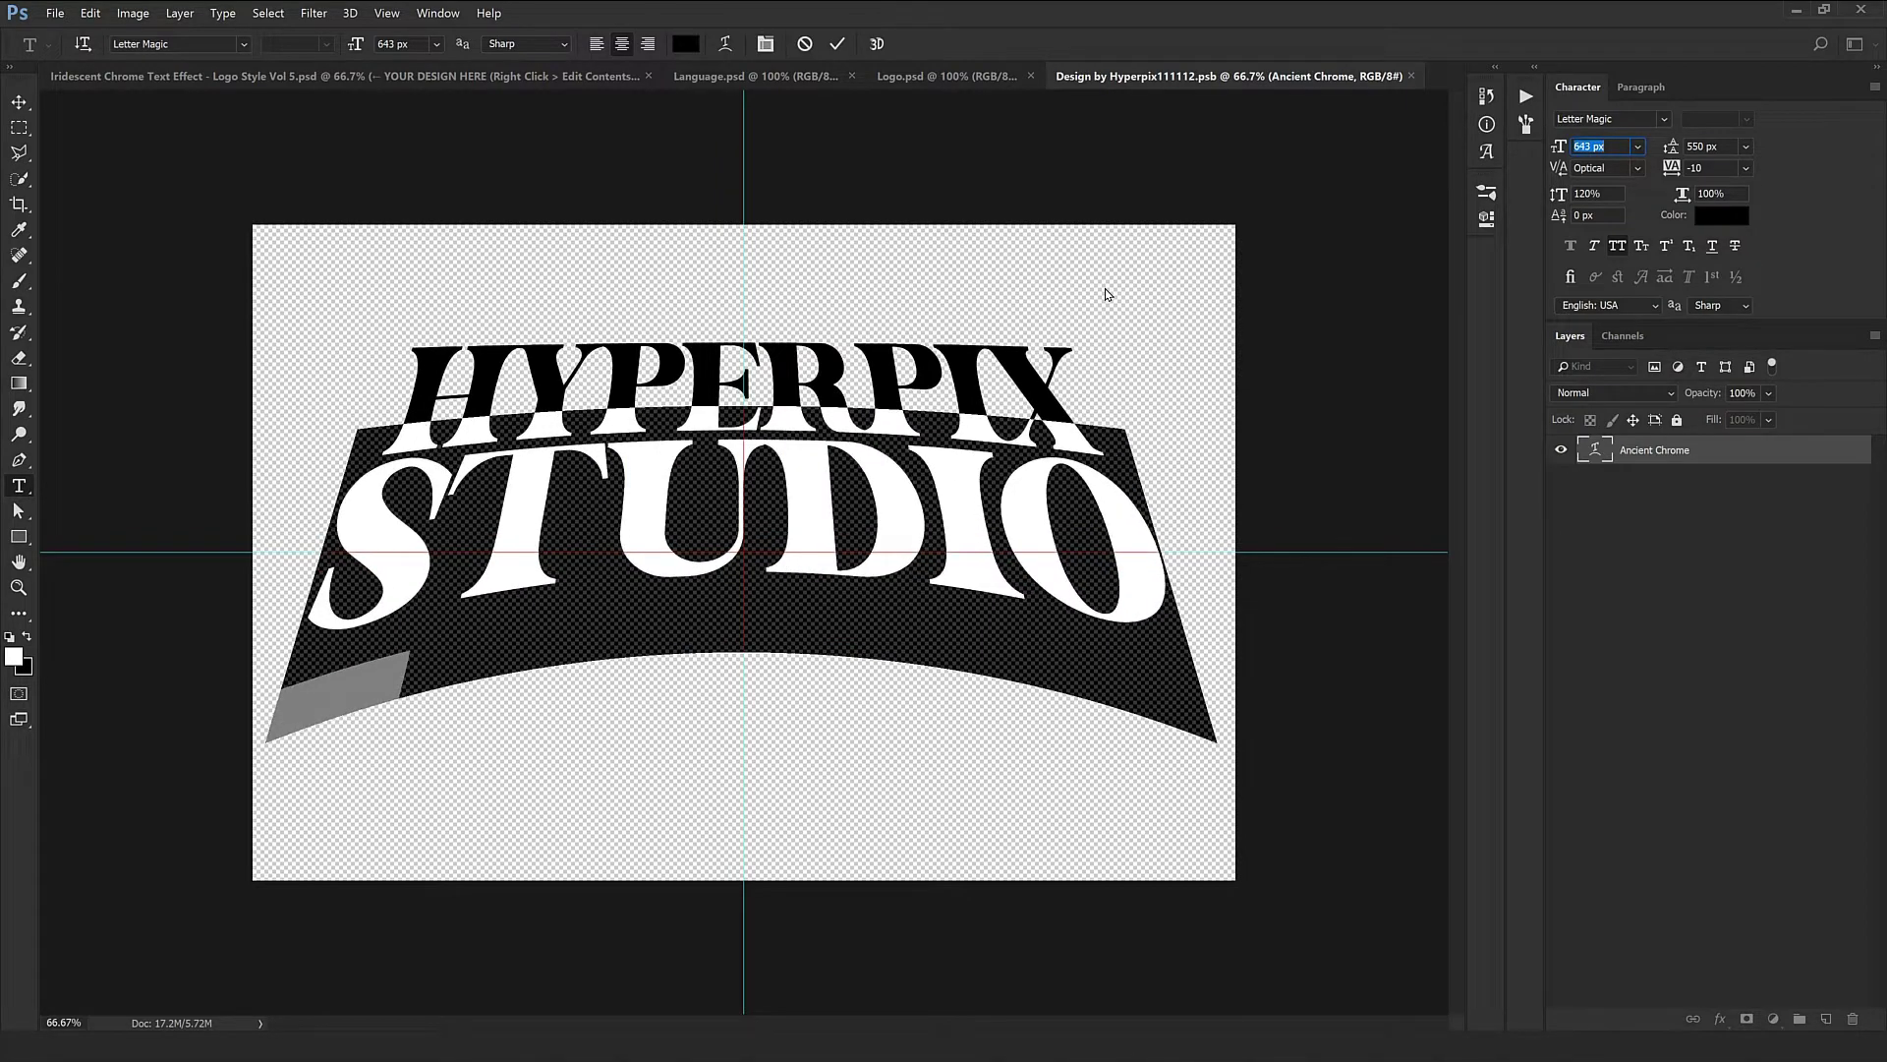
pyautogui.click(895, 403)
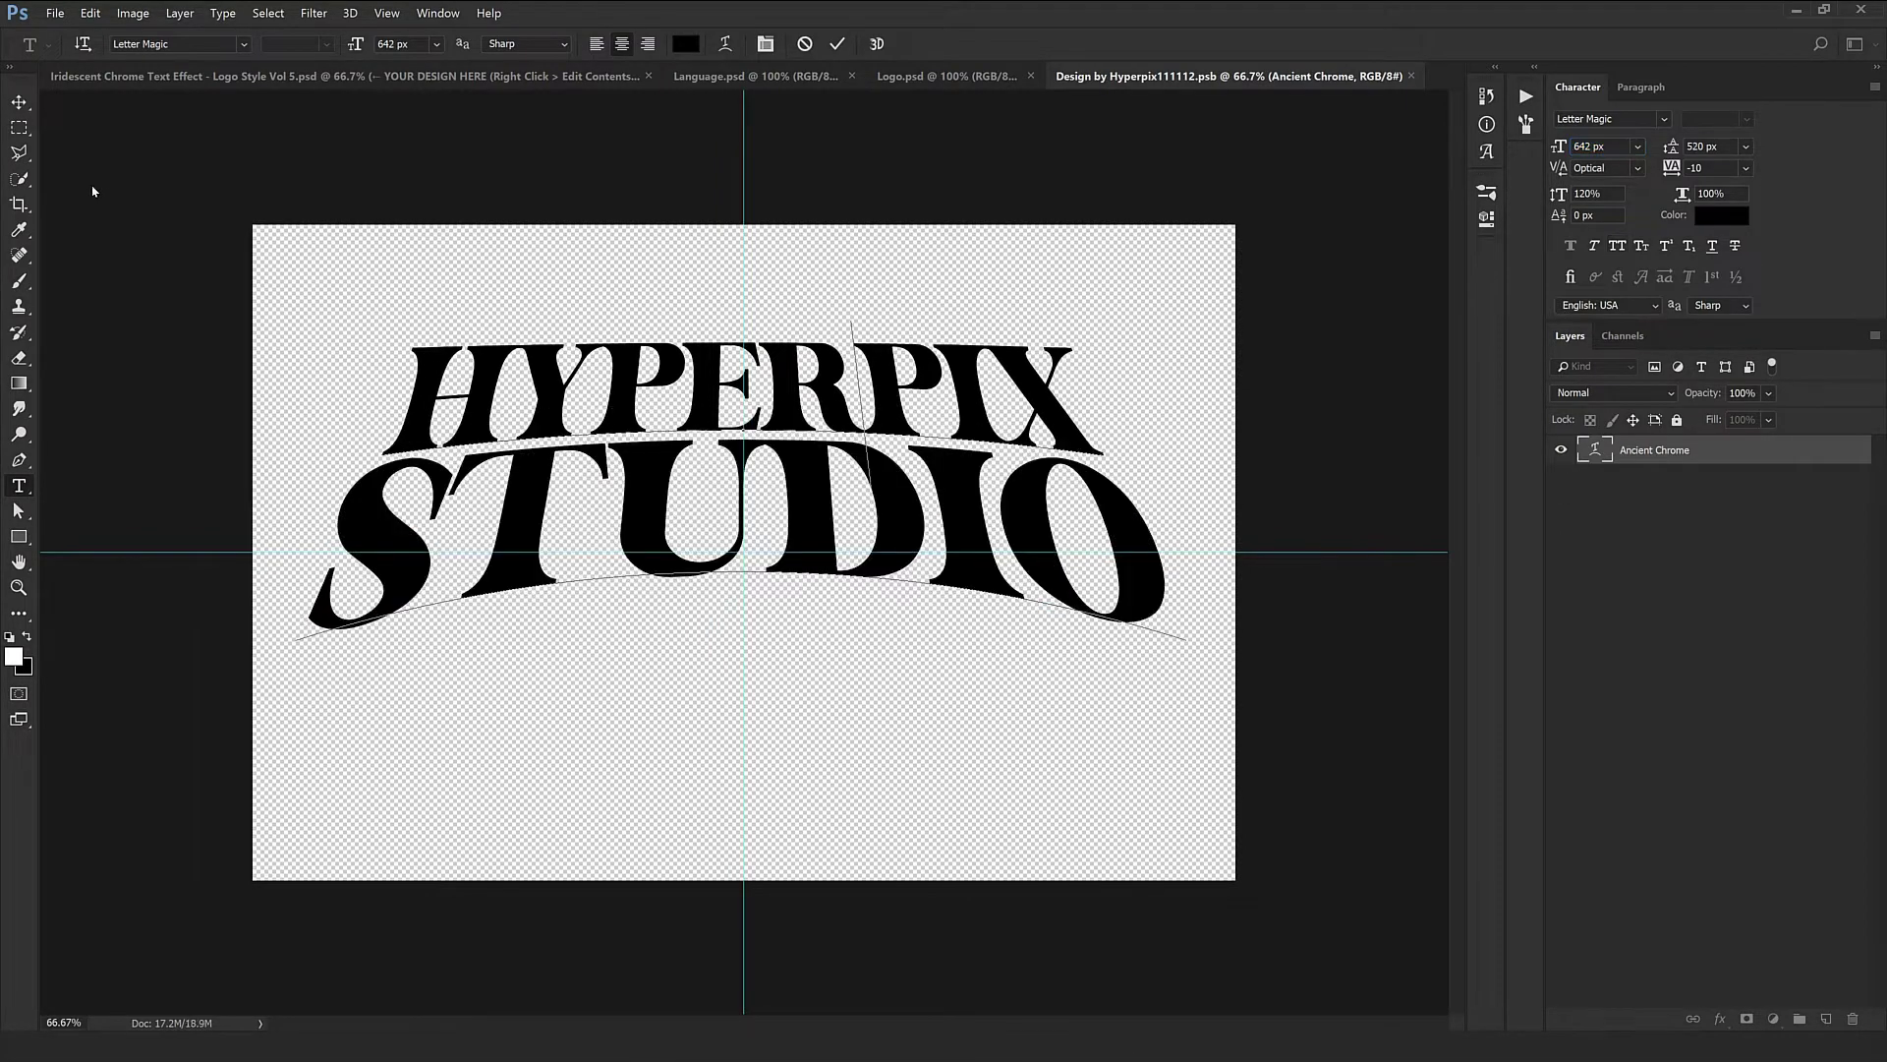
pyautogui.click(18, 102)
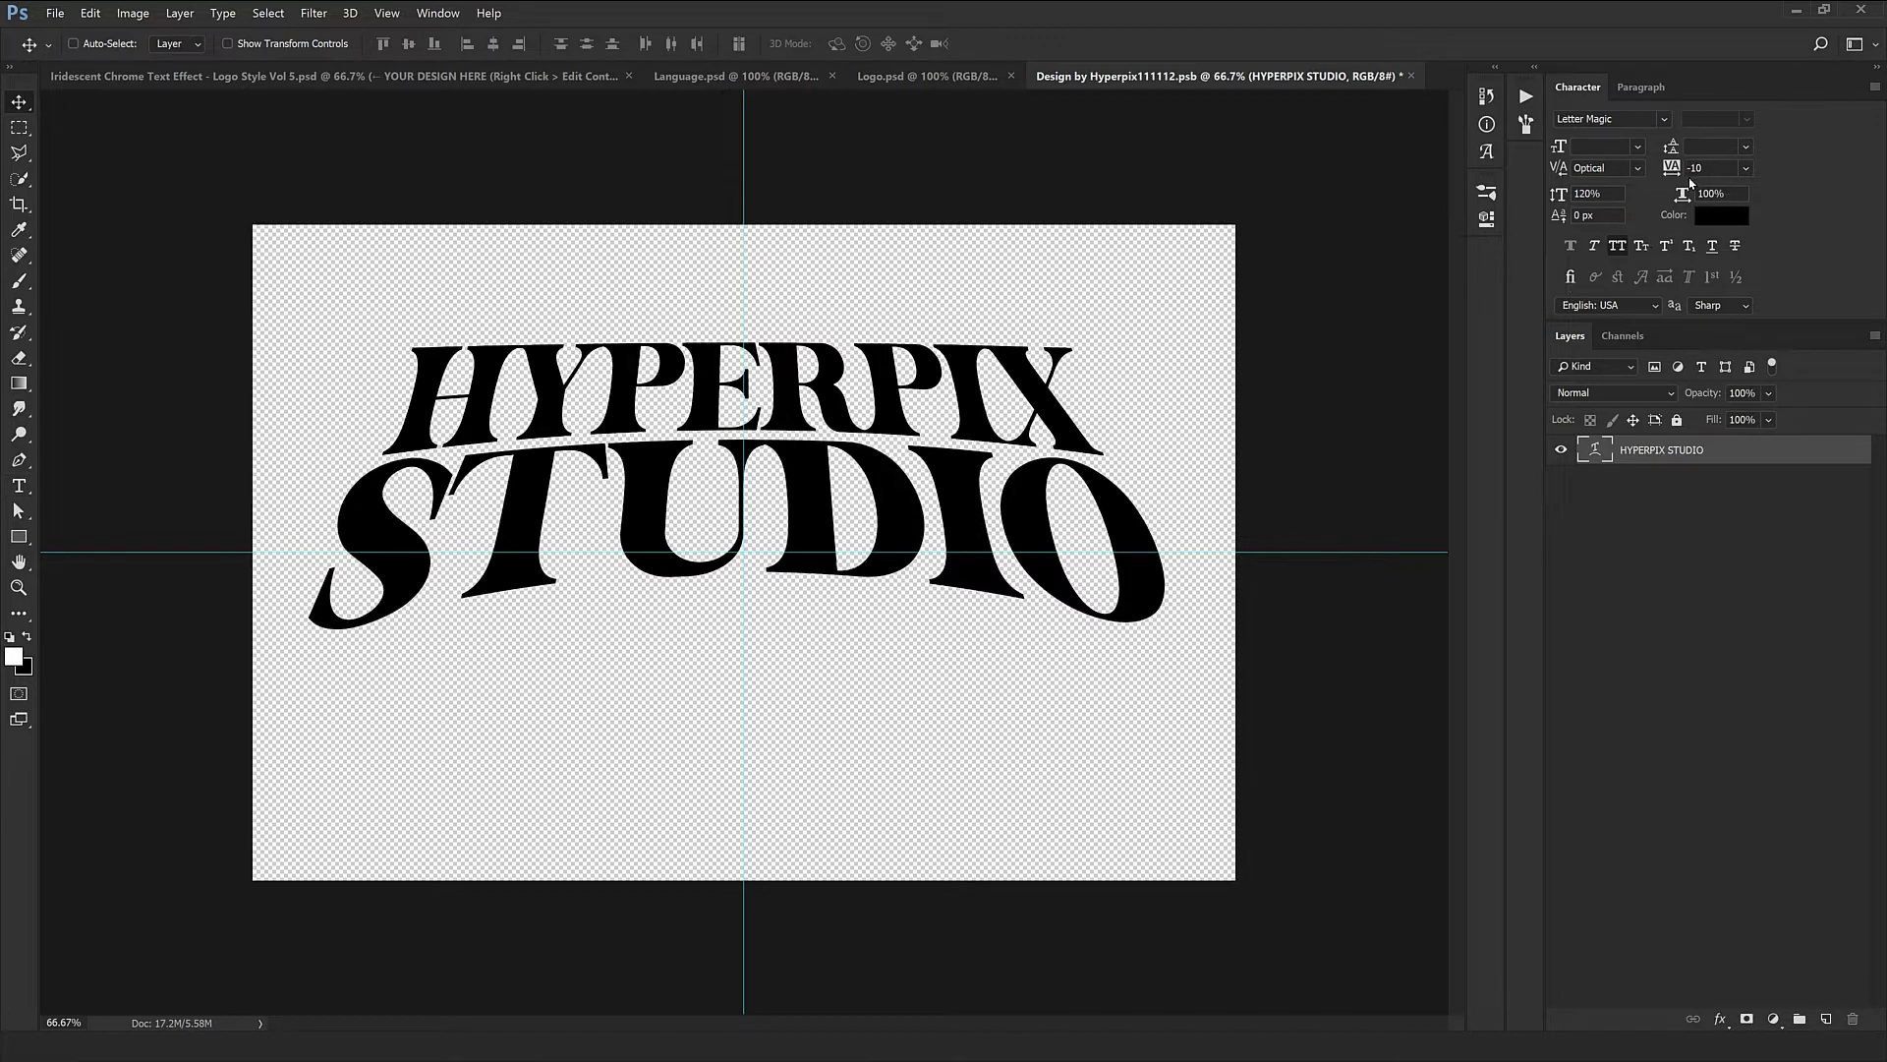
# Step: Set the tracking of the HYPERPIX STUDIO text layer to 10
pyautogui.press('Return')
pyautogui.hotkey('ctrl', 'z')
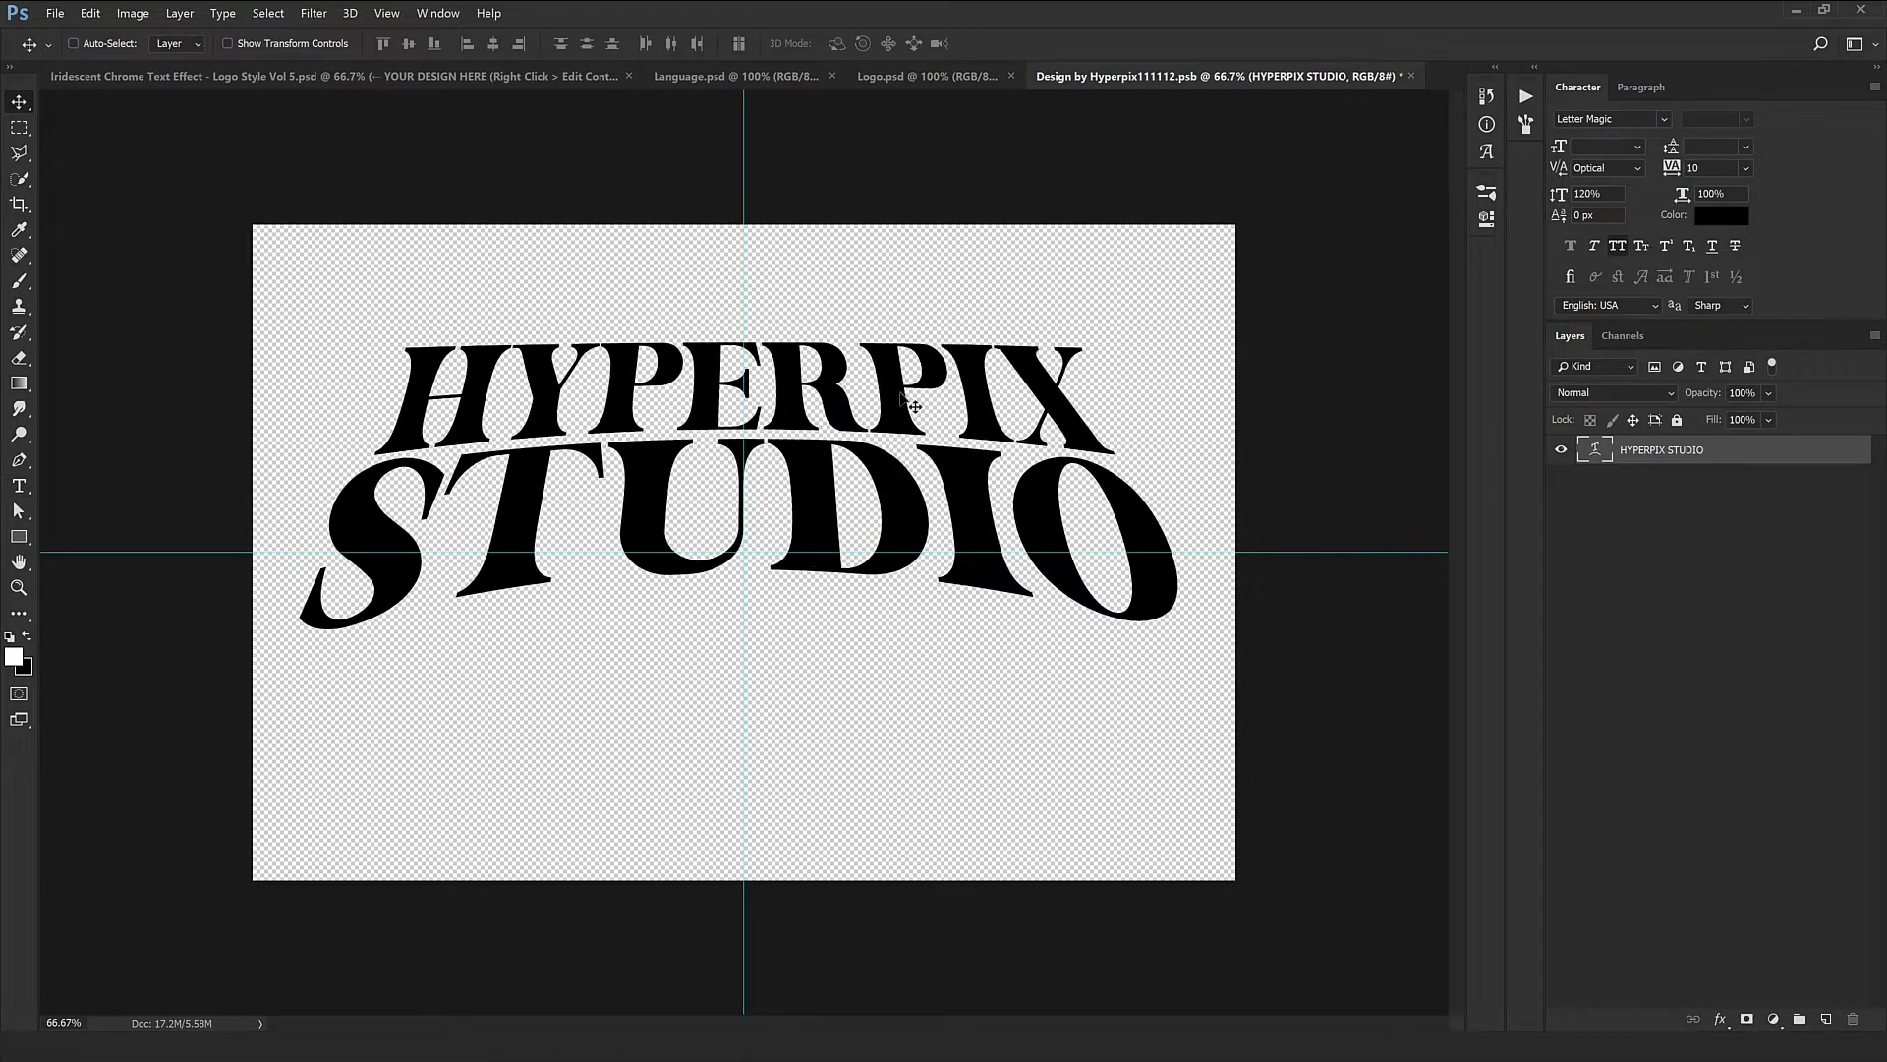
pyautogui.hotkey('ctrl', 'z')
pyautogui.hotkey('alt', 'Right')
# Step: Set the bend of the HYPERPIX STUDIO text's Arc Lower warp to -20% and apply it
pyautogui.click(17, 485)
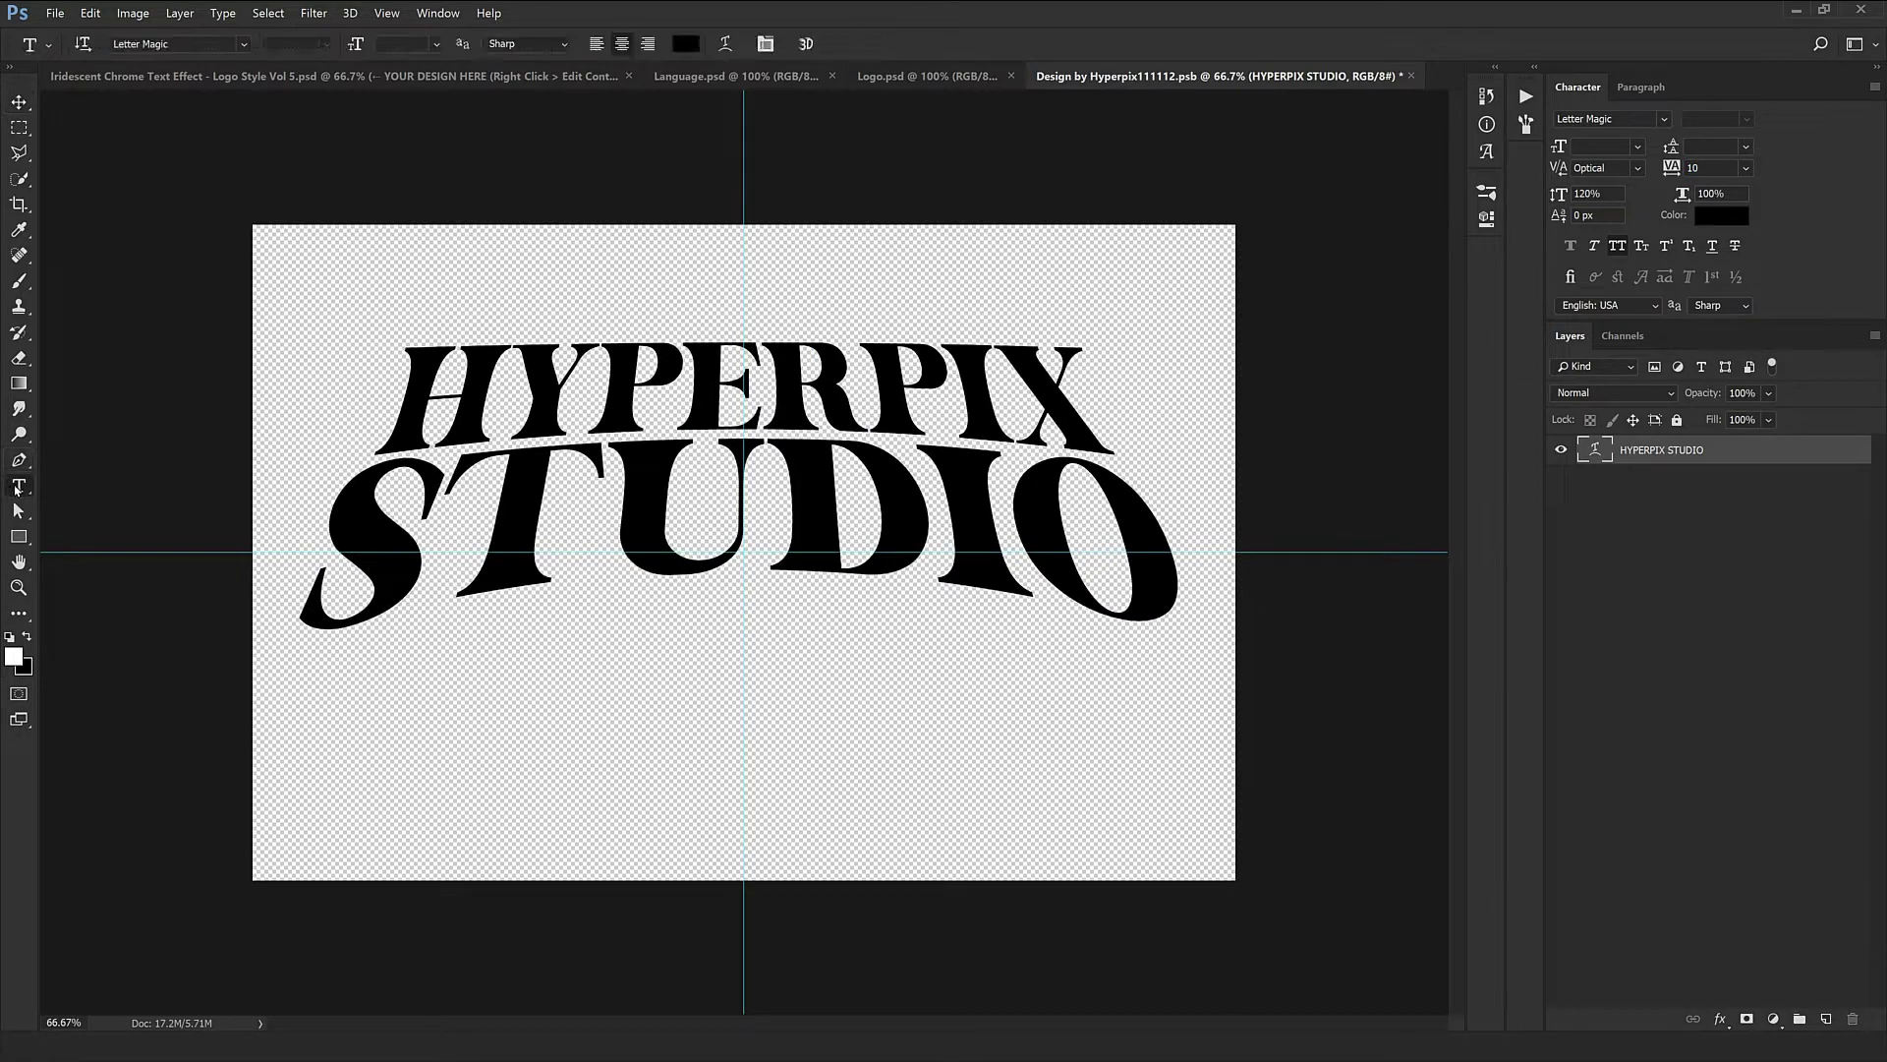
pyautogui.rightClick(889, 473)
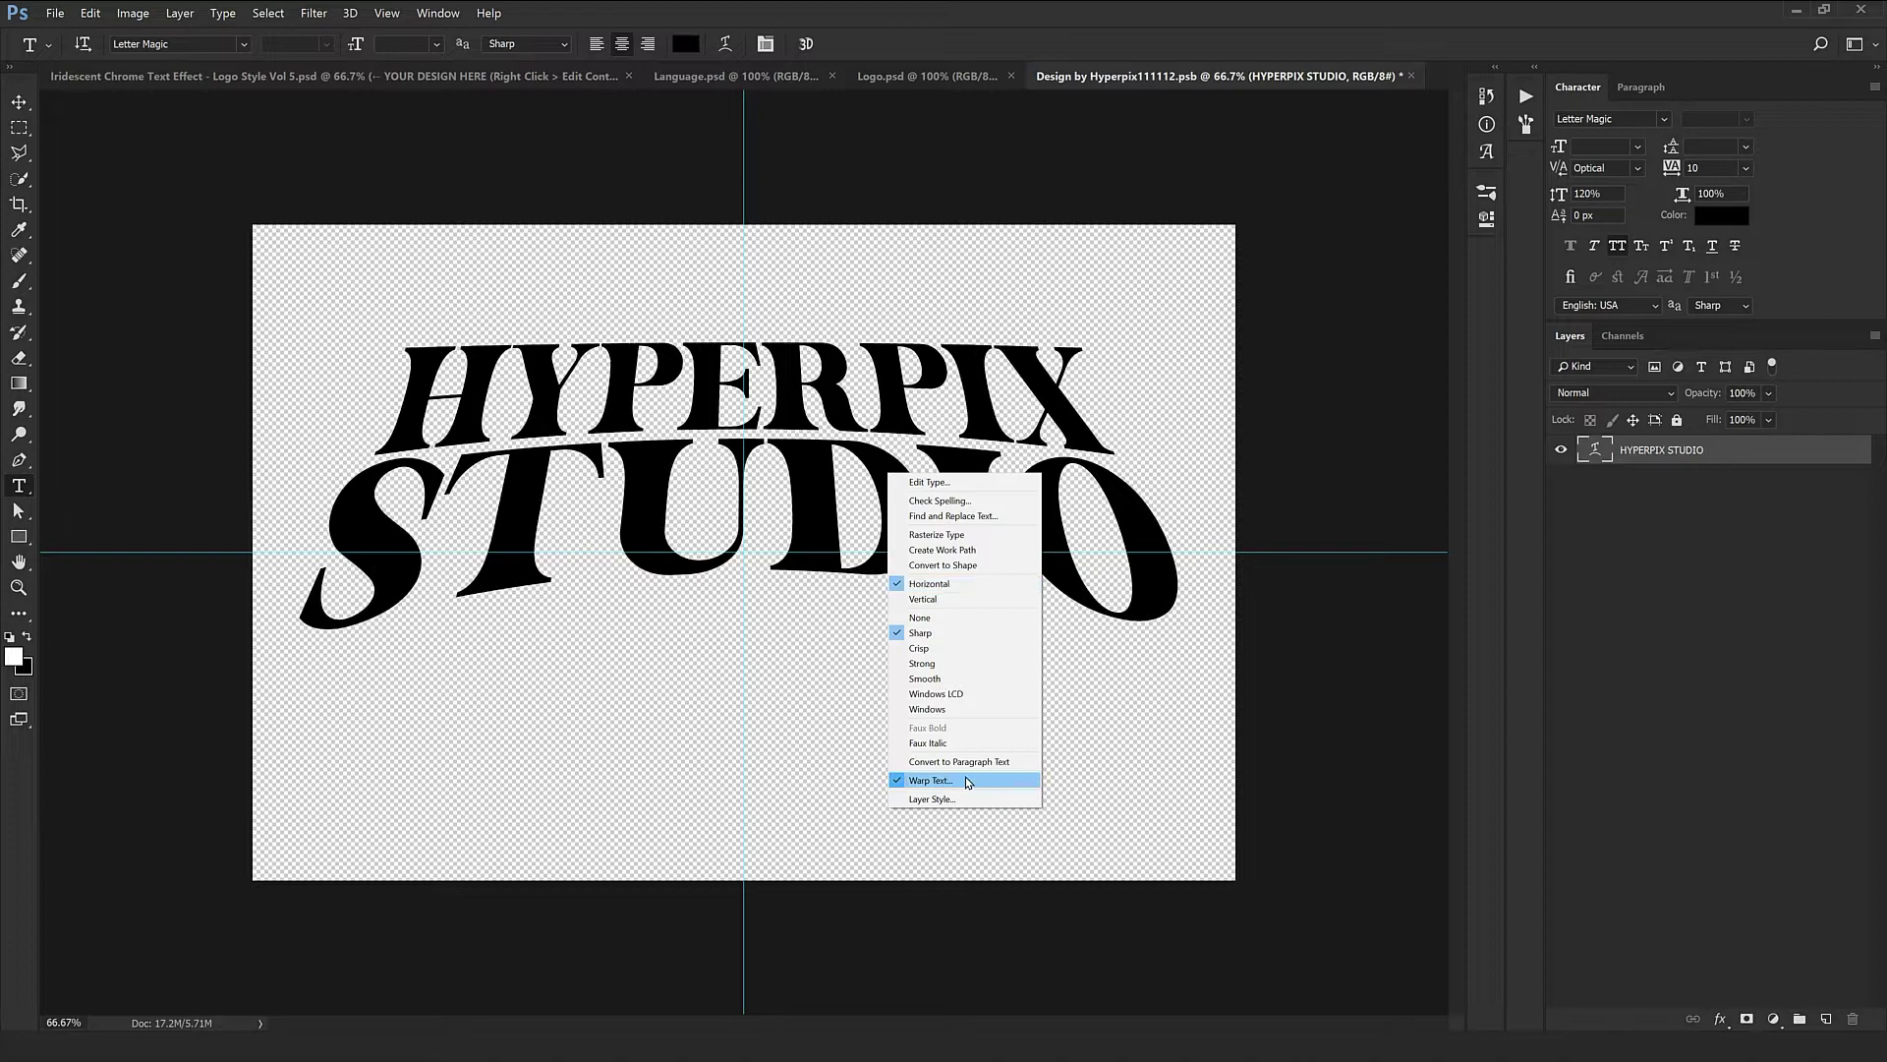
pyautogui.click(931, 781)
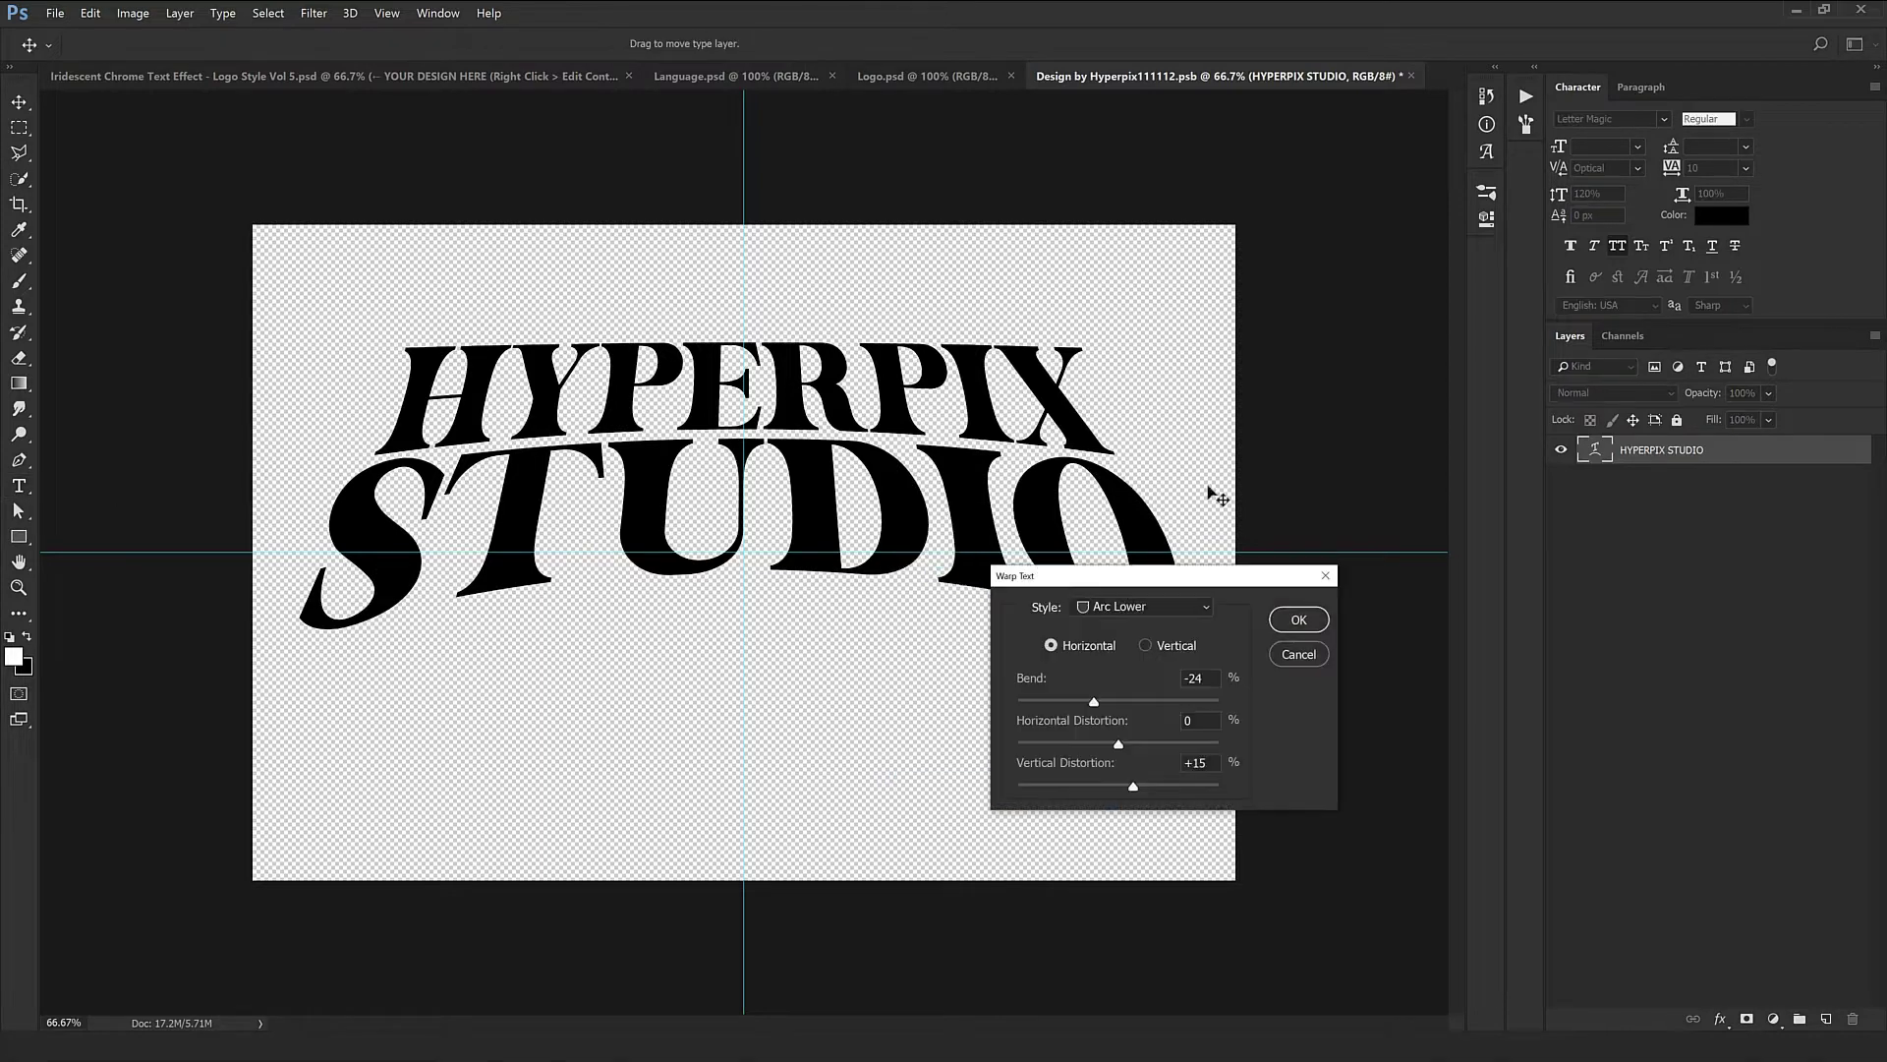
pyautogui.press('Up')
pyautogui.press('Up')
pyautogui.press('Up')
pyautogui.press('Up')
pyautogui.press('Up')
pyautogui.press('Up')
pyautogui.press('Down')
pyautogui.press('Down')
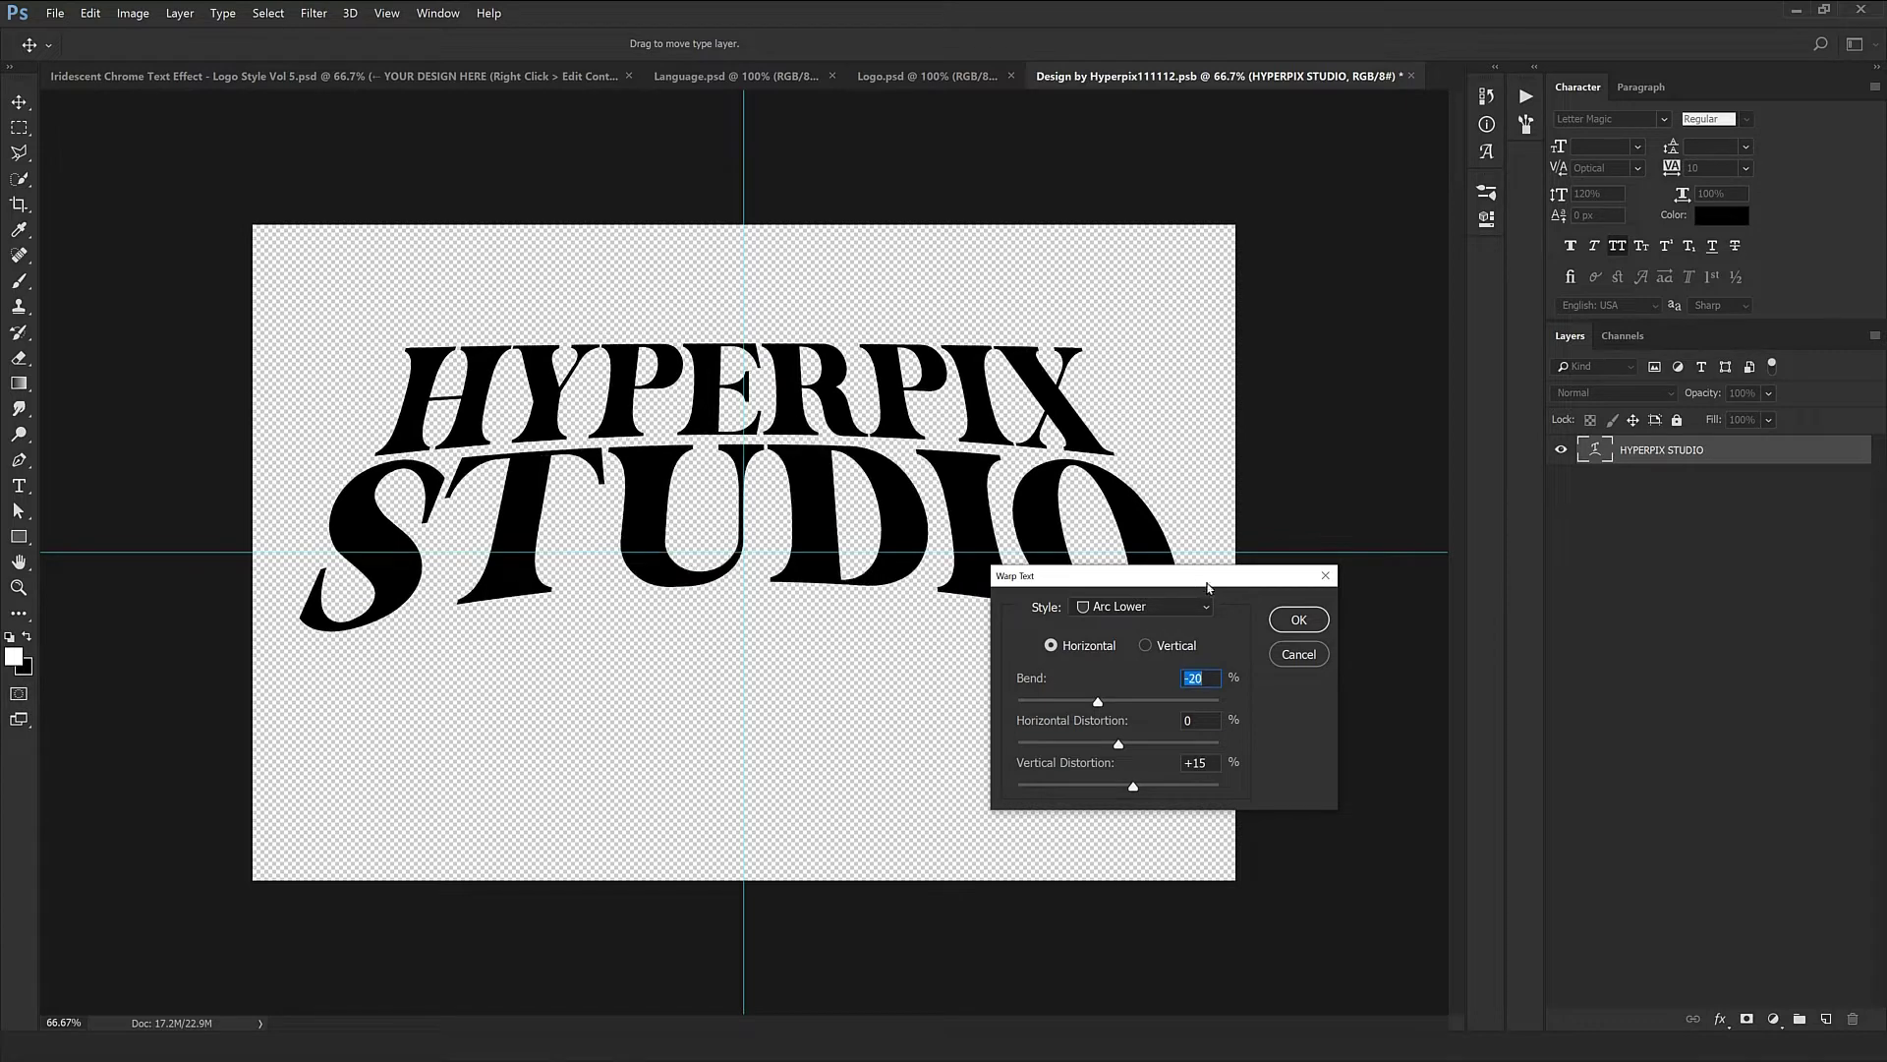
pyautogui.click(1299, 619)
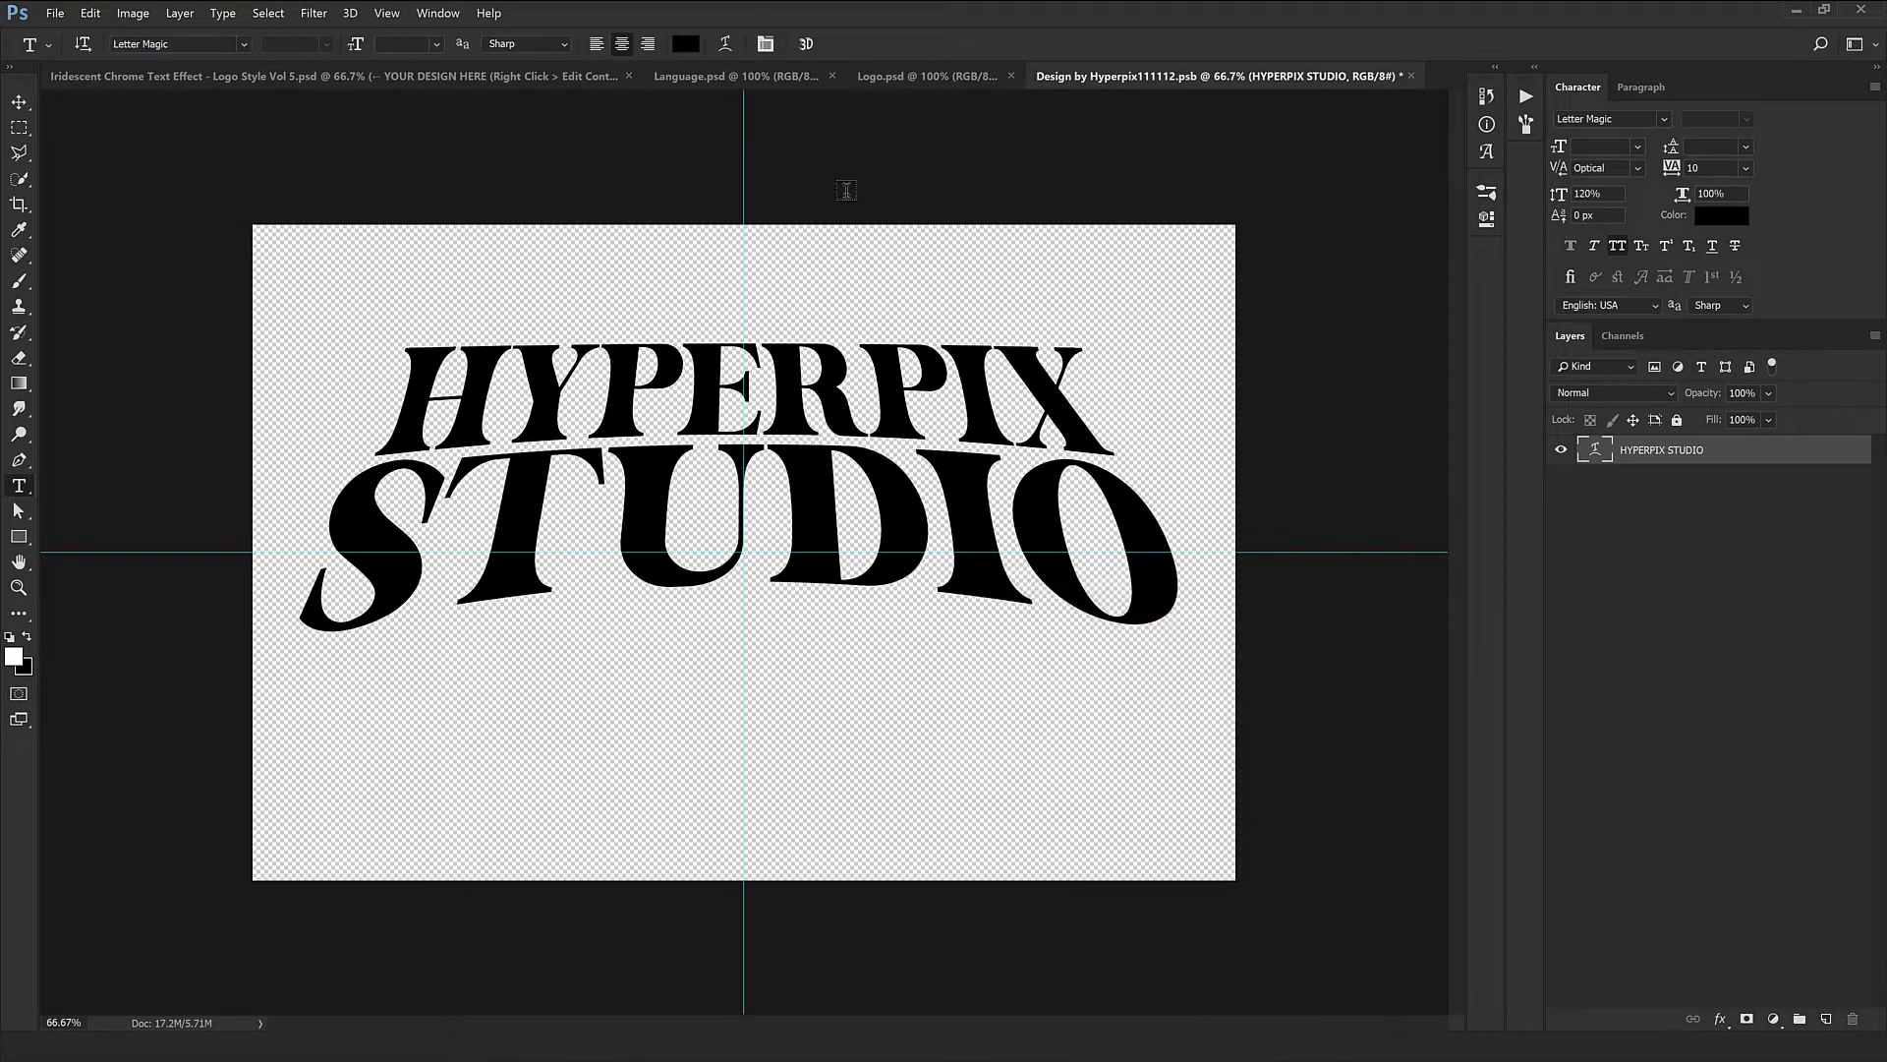
# Step: Close the smart object document with its changes saved and inspect the updated chrome lettering in the template
pyautogui.click(1412, 77)
pyautogui.click(874, 405)
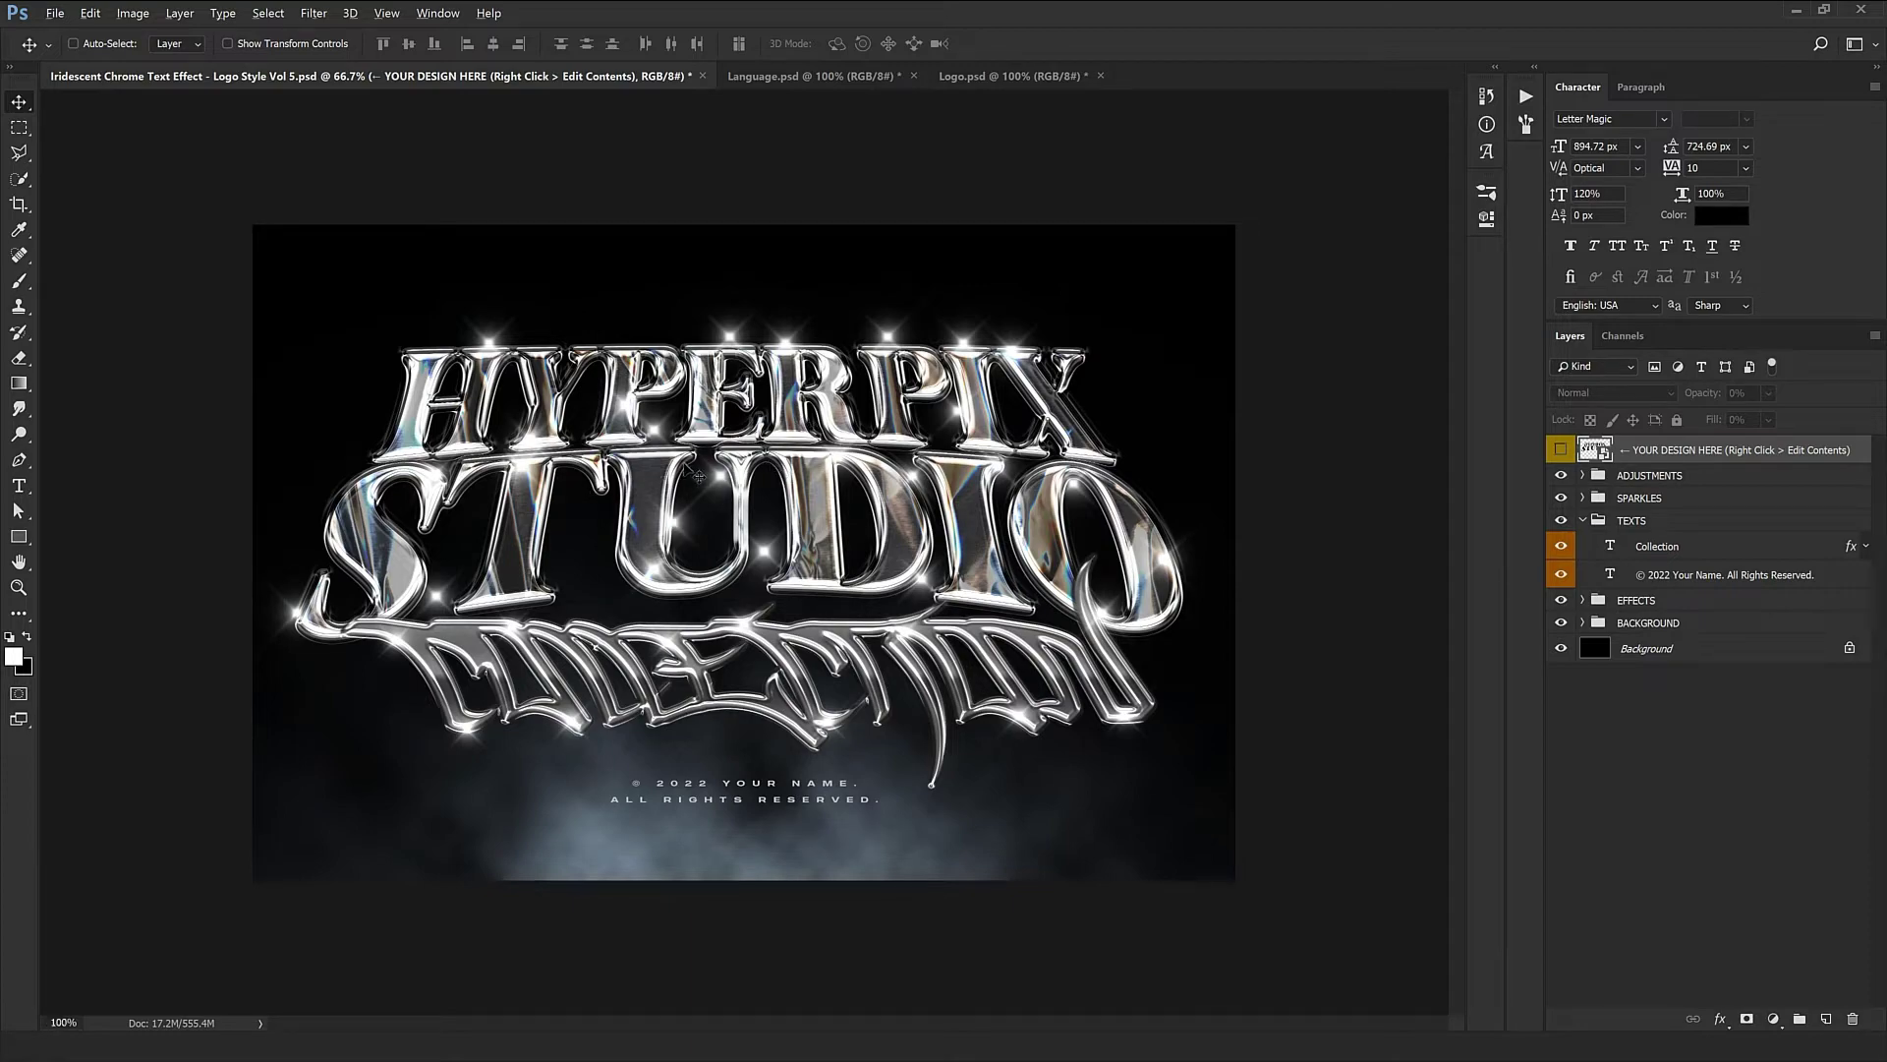
pyautogui.hotkey('ctrl', '+')
pyautogui.moveTo(688, 472); pyautogui.dragTo(856, 791)
pyautogui.moveTo(474, 625); pyautogui.dragTo(486, 564)
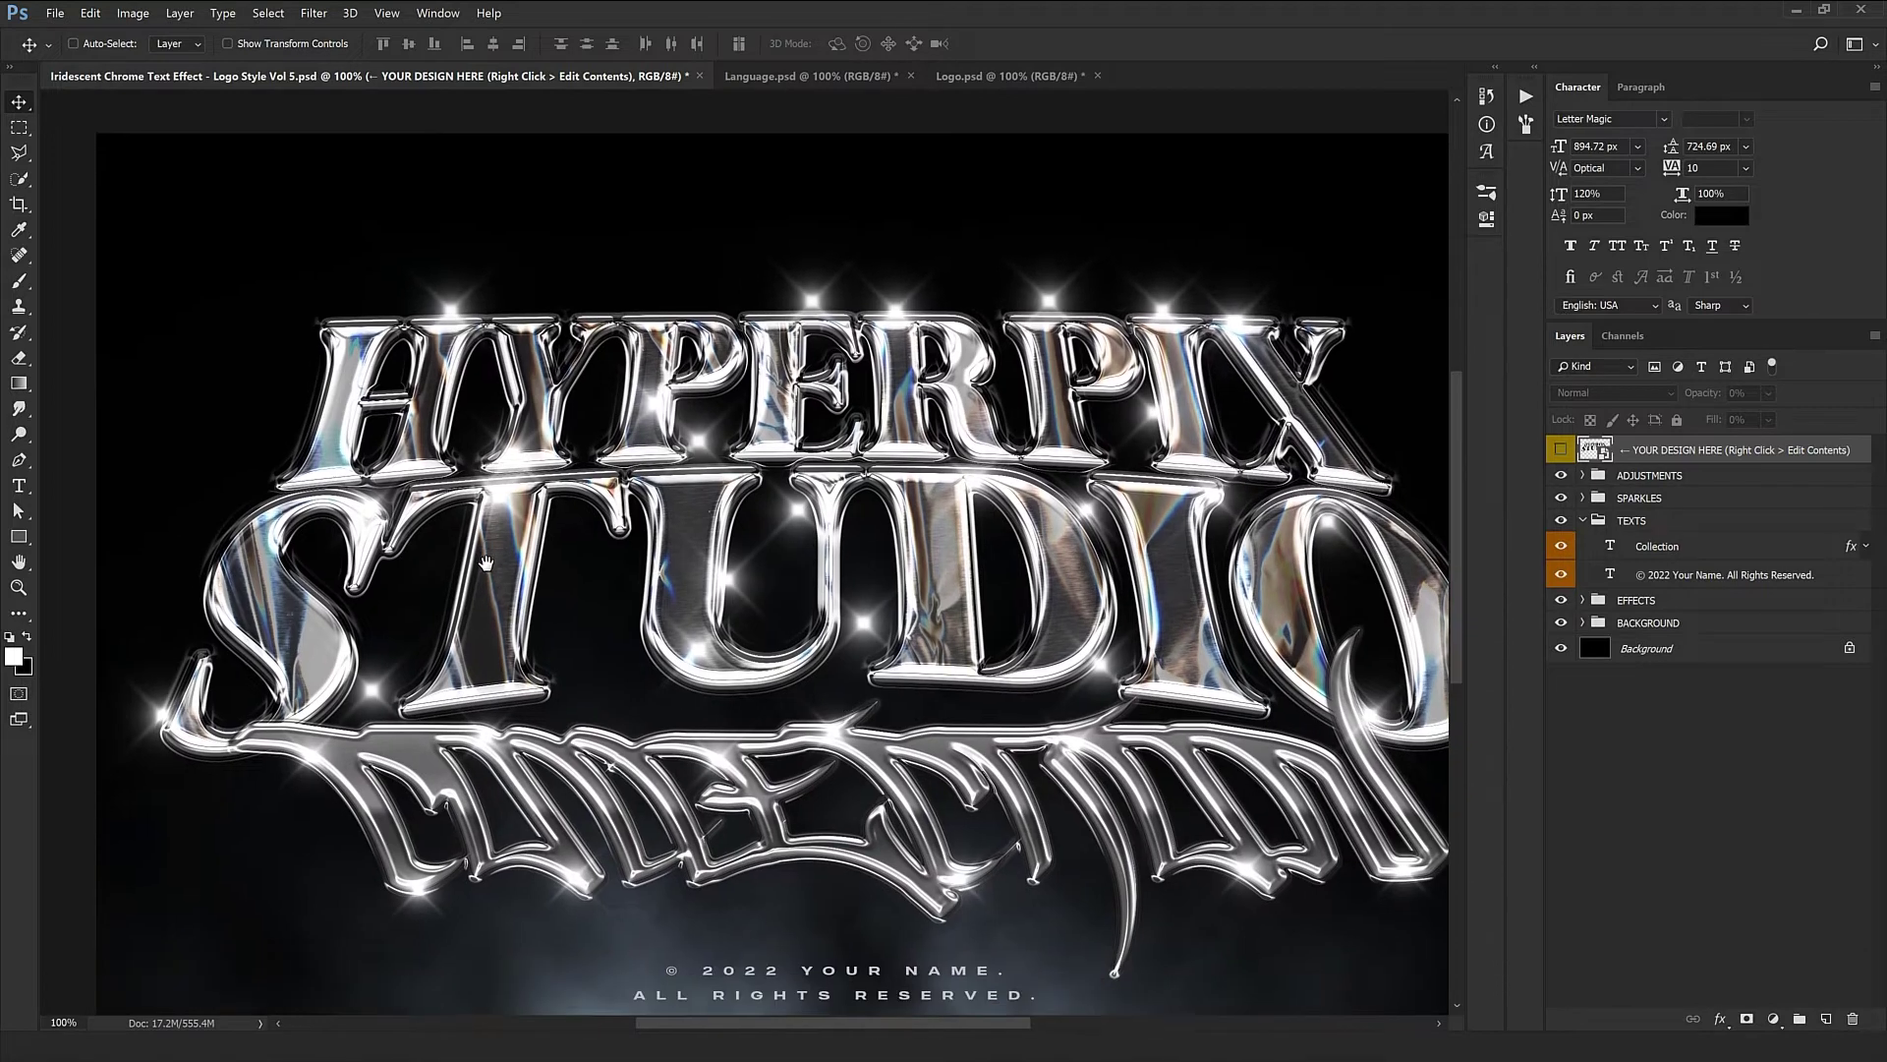
pyautogui.hotkey('ctrl', '-')
# Step: Look inside the ADJUSTMENTS group at its Brightness/Contrast layer and collapse the group again
pyautogui.click(1621, 478)
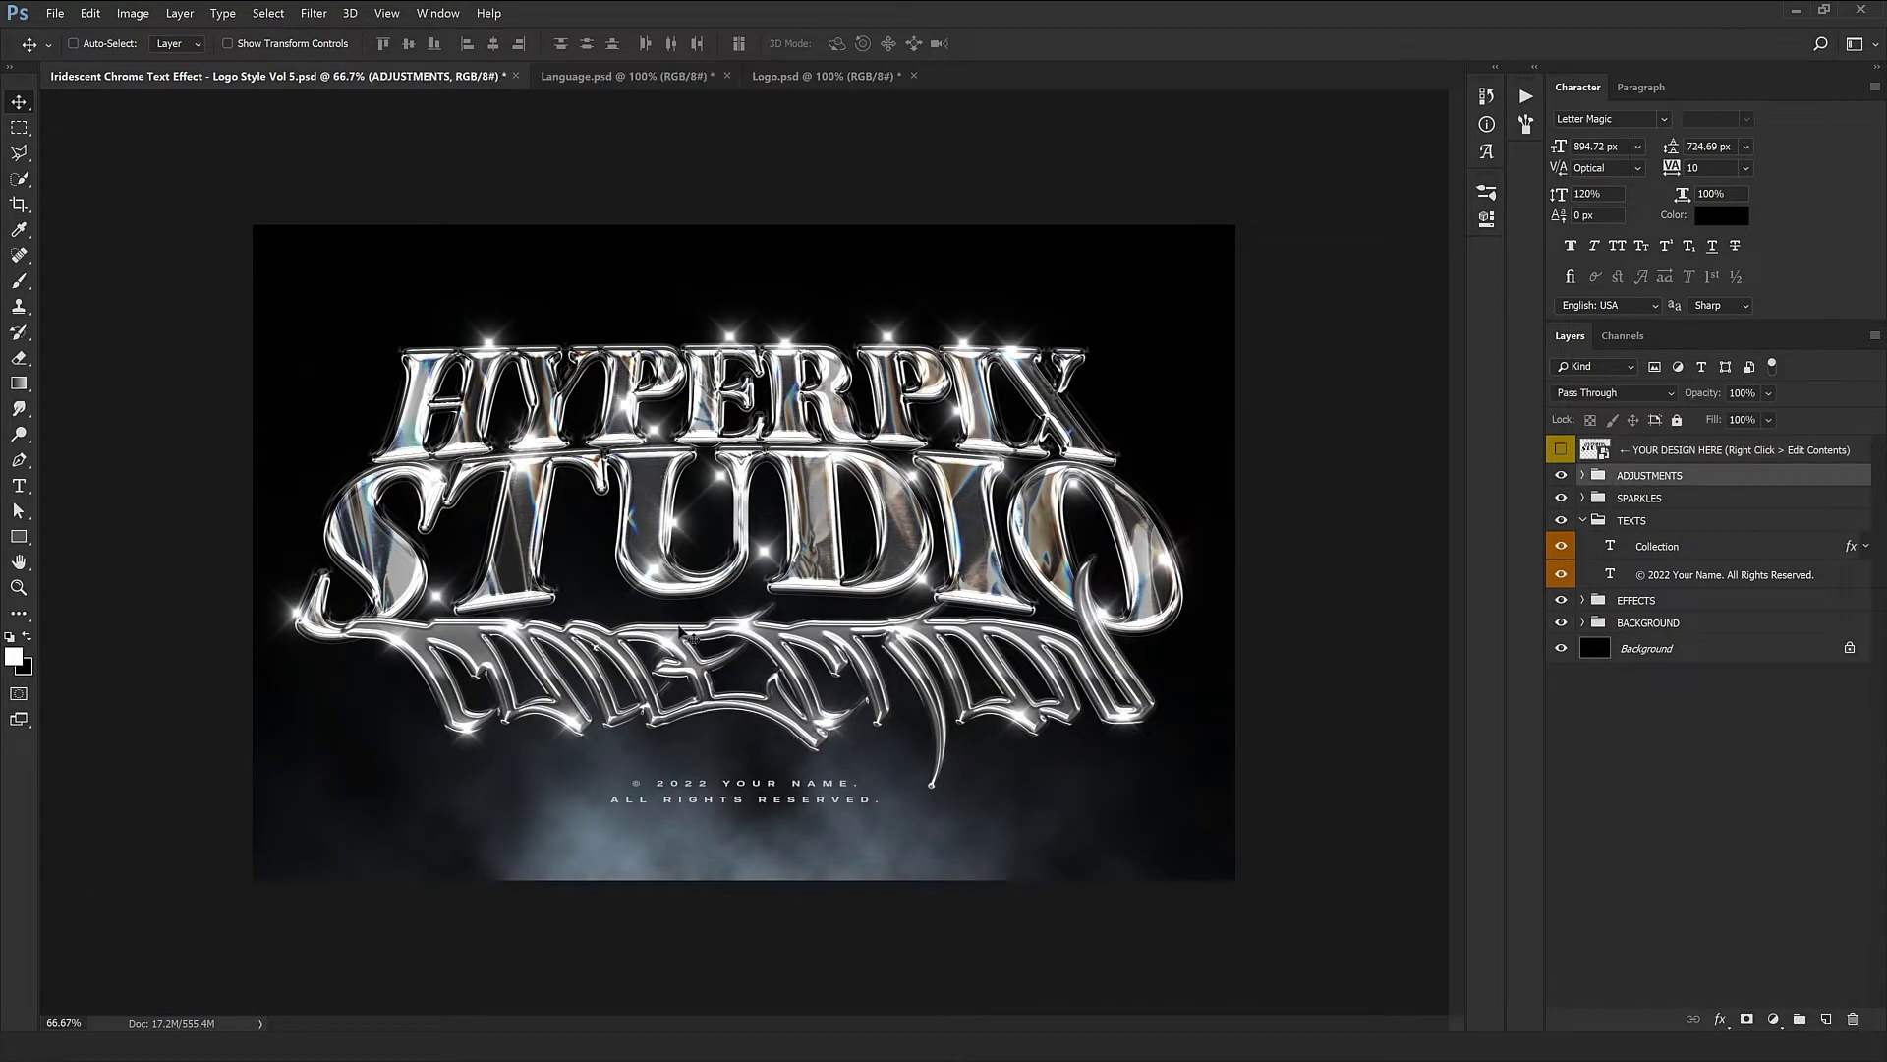
pyautogui.click(1582, 477)
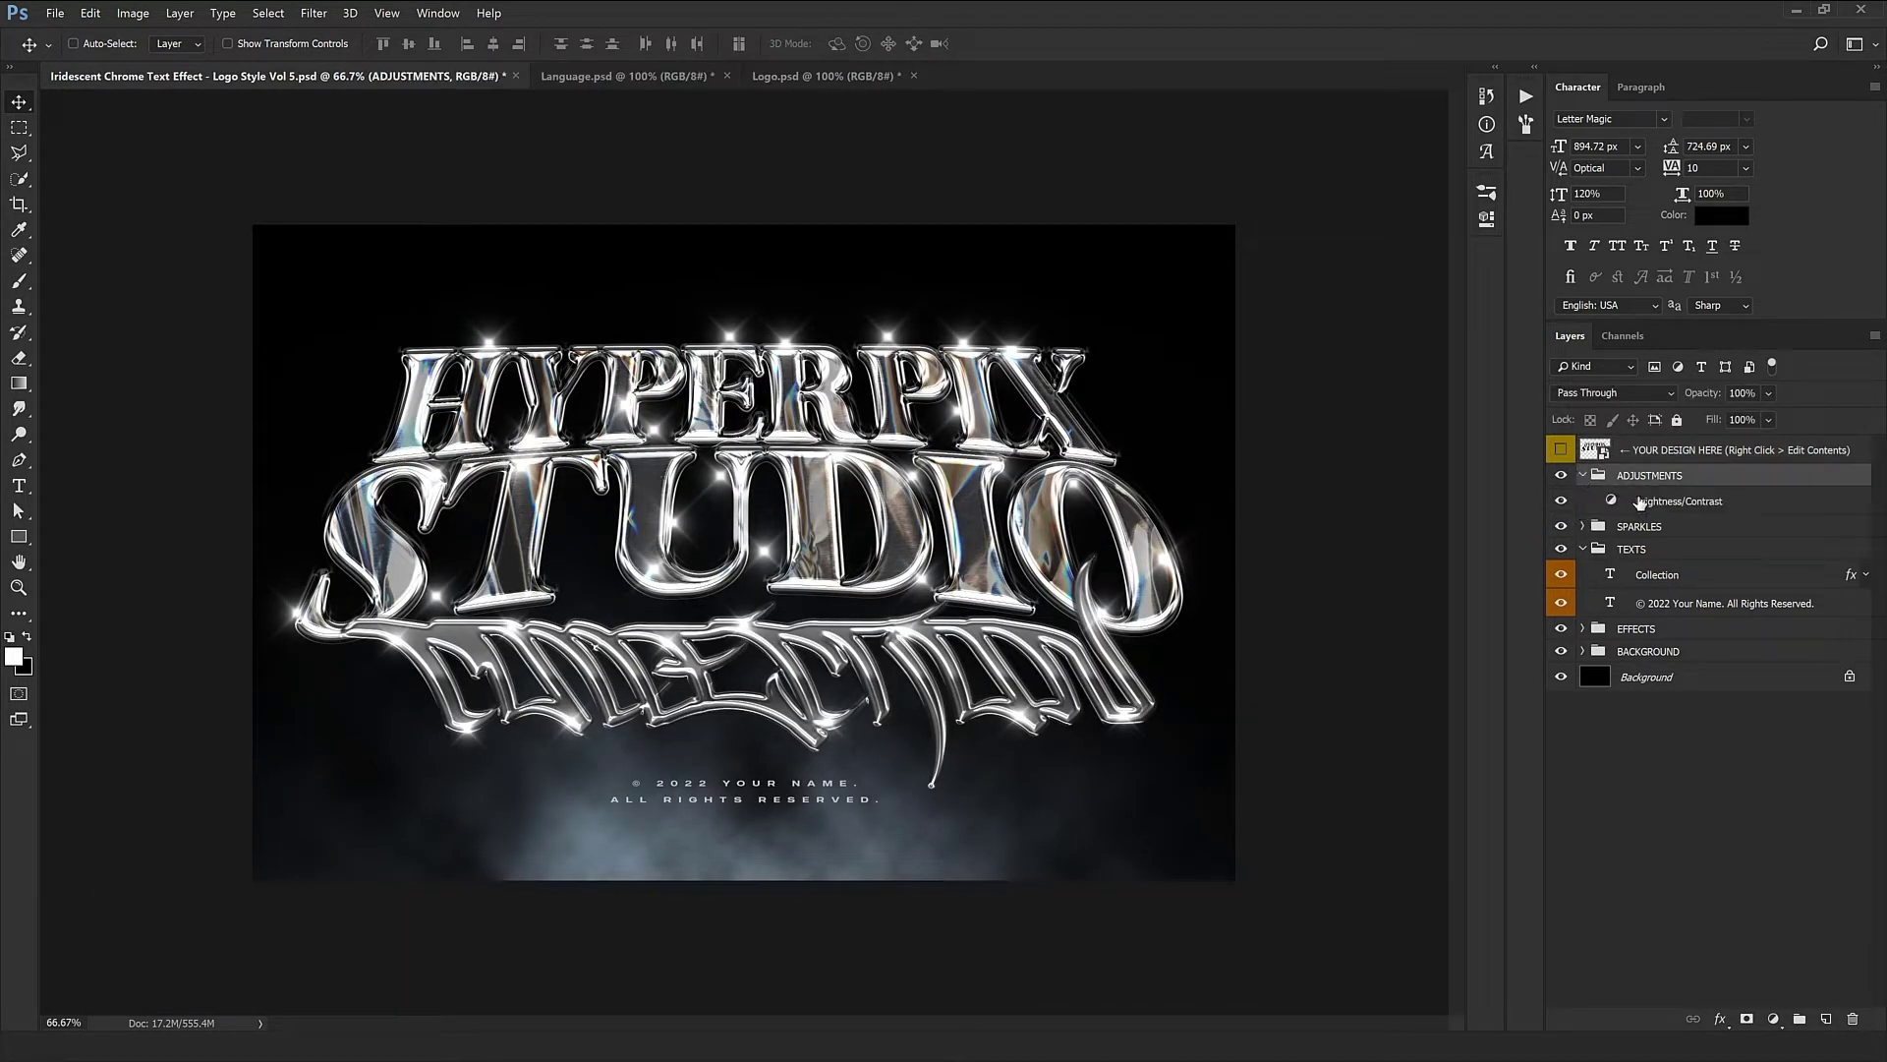
pyautogui.click(1715, 506)
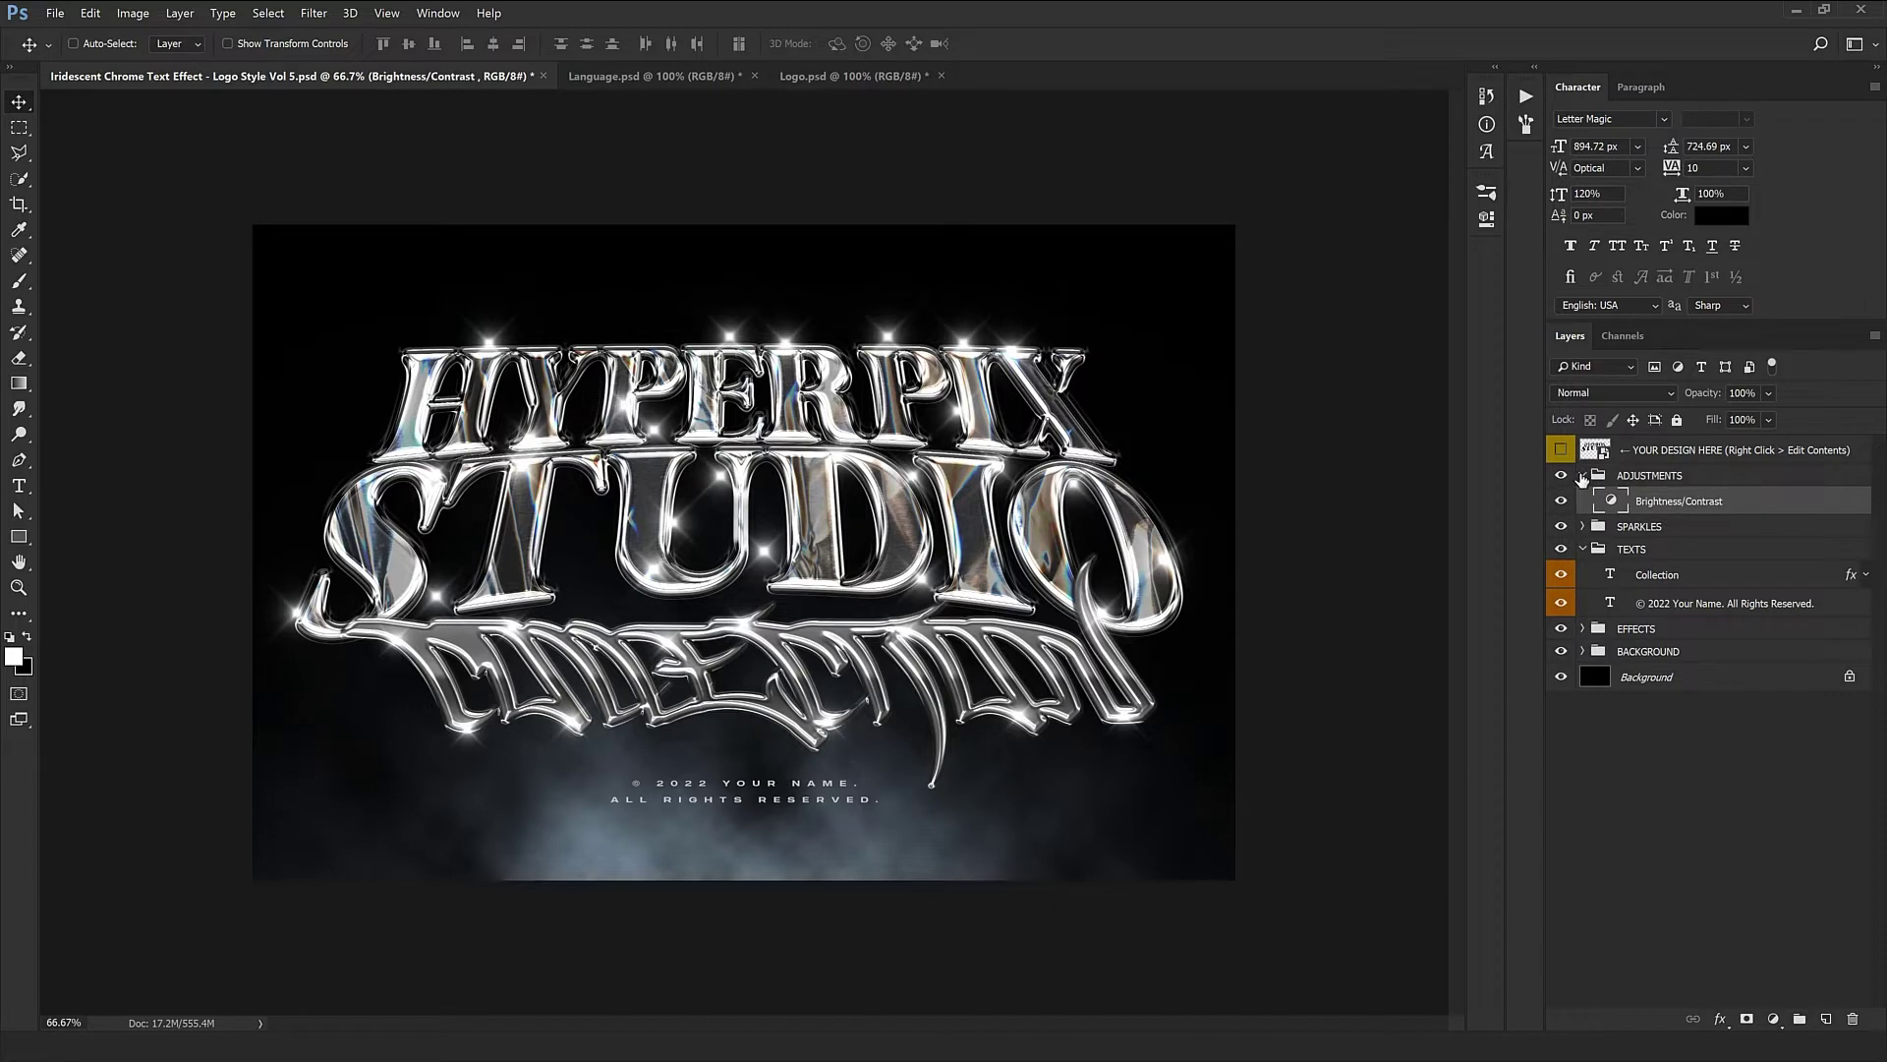
pyautogui.click(1581, 475)
# Step: Move the topmost Sparkle layer of the SPARKLES group onto a highlight of the STUDIO lettering
pyautogui.click(1597, 498)
pyautogui.click(1583, 498)
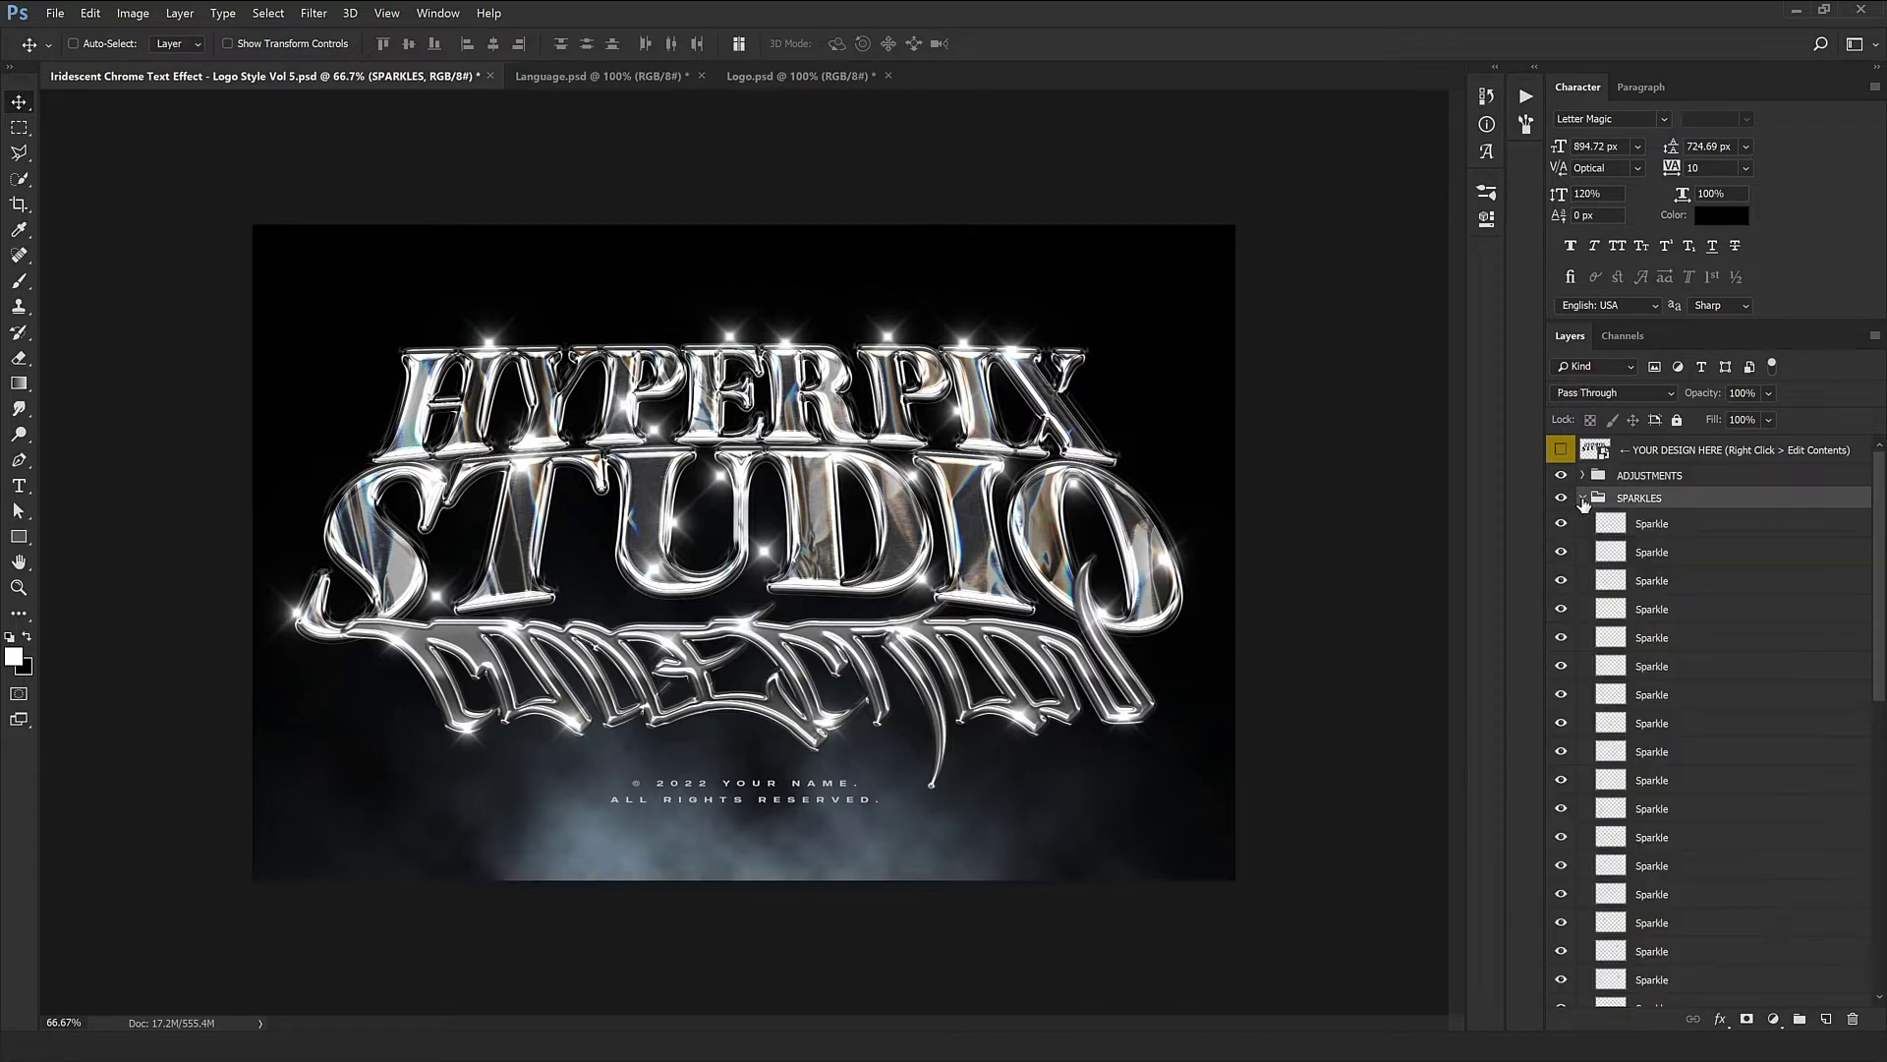
pyautogui.click(1653, 526)
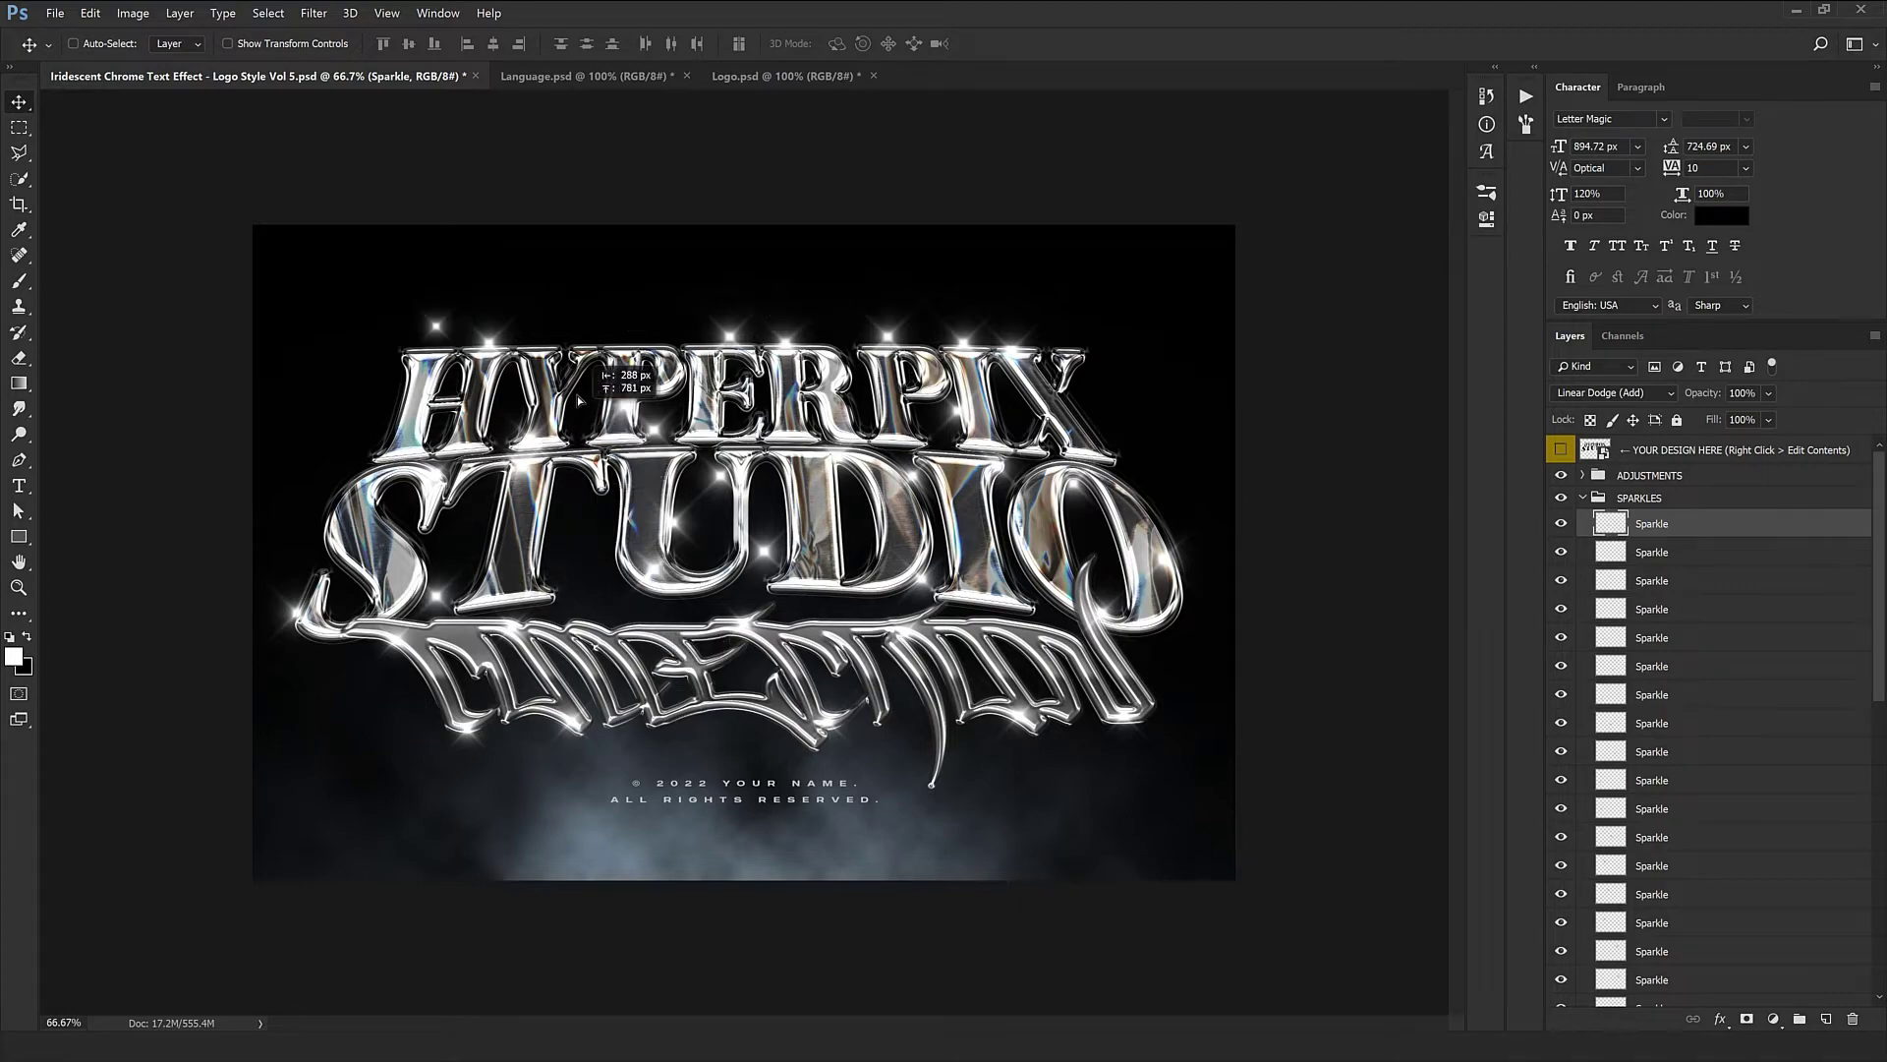
pyautogui.hotkey('ctrl', '+')
pyautogui.moveTo(377, 463); pyautogui.dragTo(846, 750)
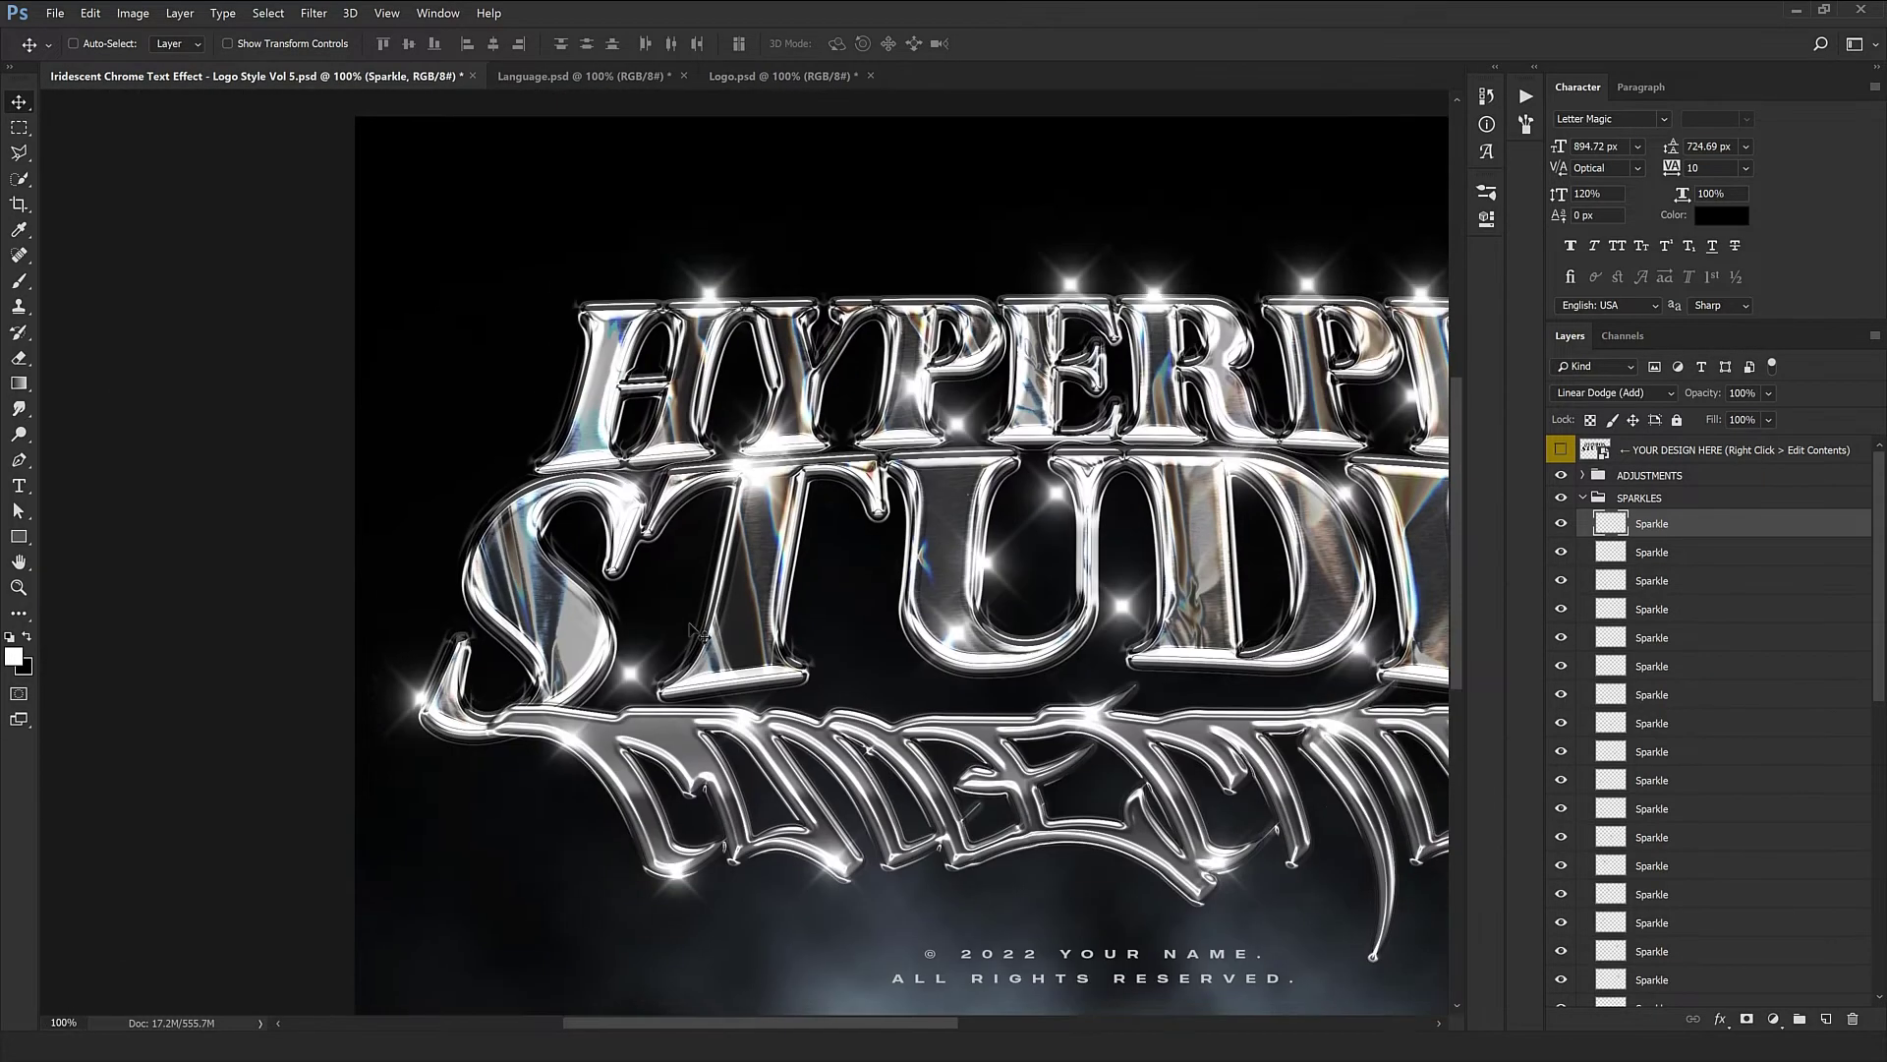
pyautogui.moveTo(685, 620); pyautogui.dragTo(420, 753)
# Step: Reposition the second and third Sparkle layers over highlights in the HYPERPIX STUDIO lettering
pyautogui.click(1677, 559)
pyautogui.moveTo(1256, 771); pyautogui.dragTo(977, 804)
pyautogui.moveTo(977, 804); pyautogui.dragTo(757, 556)
pyautogui.moveTo(1109, 591); pyautogui.dragTo(1087, 588)
pyautogui.click(1661, 582)
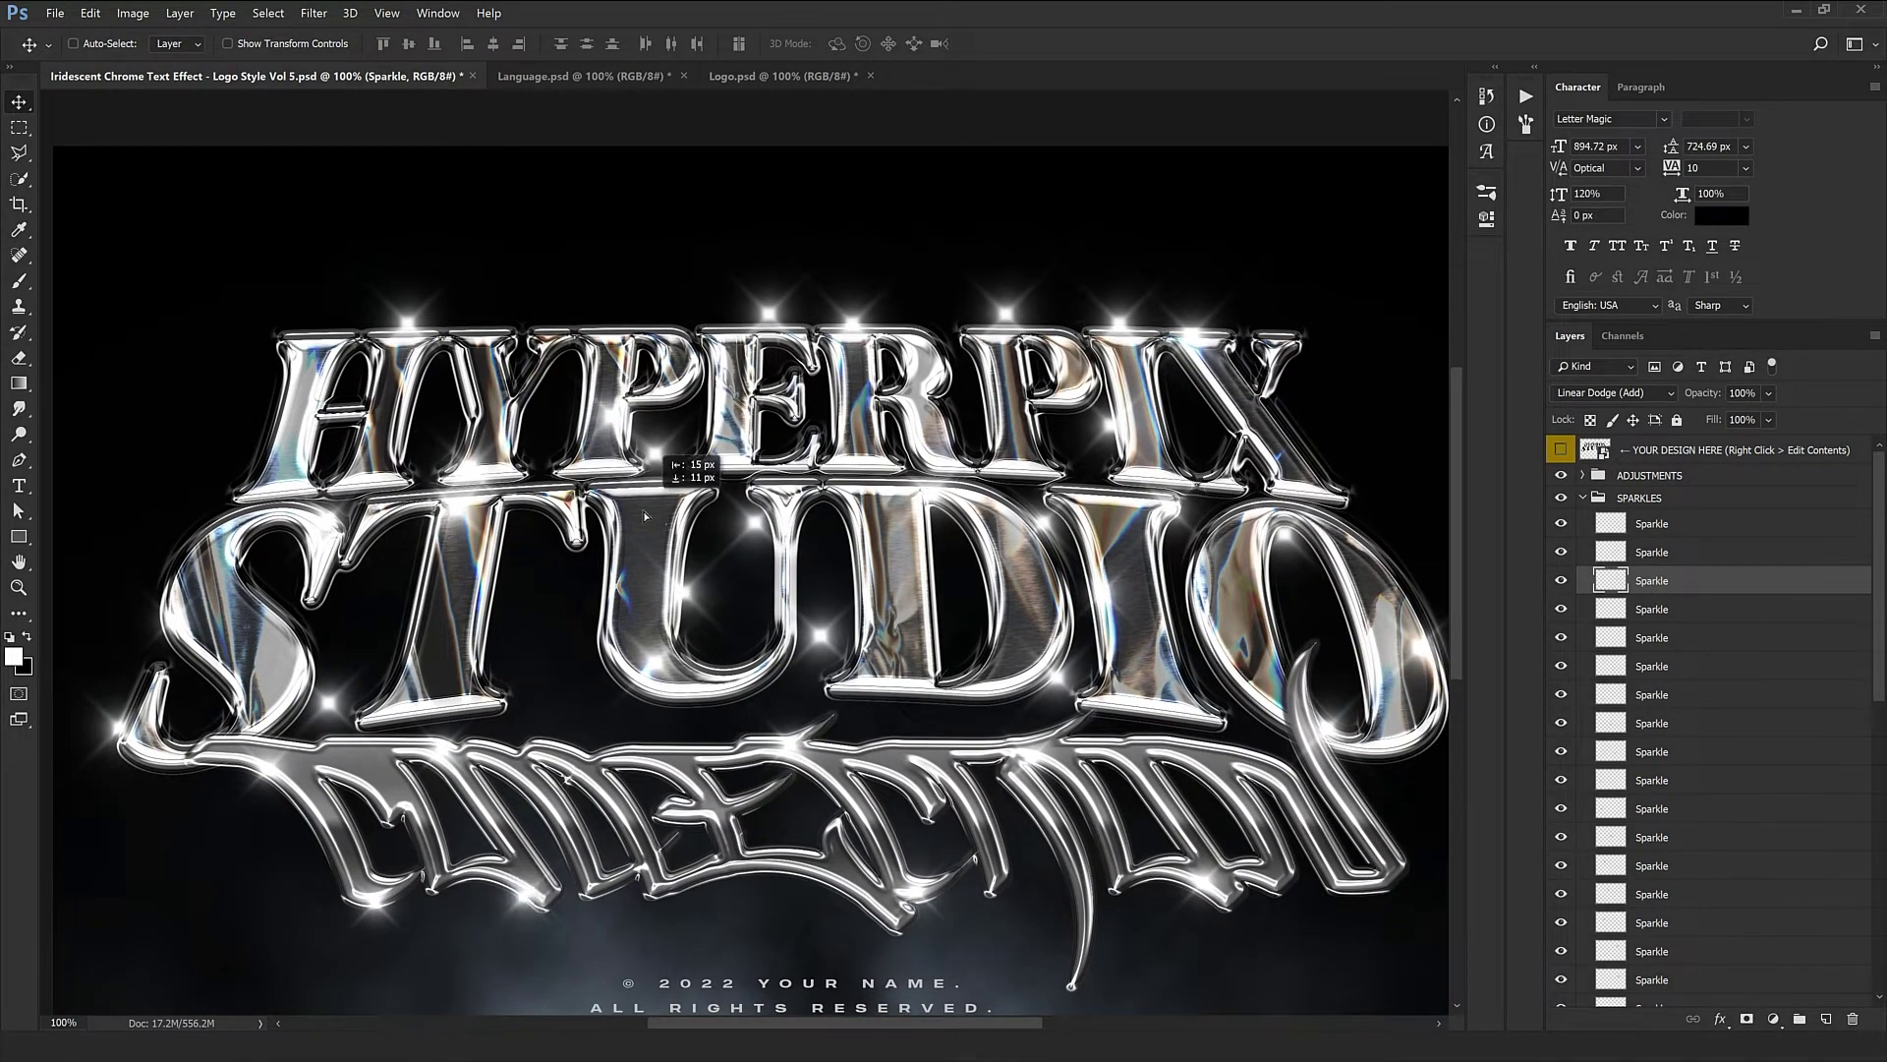
pyautogui.moveTo(591, 929); pyautogui.dragTo(615, 649)
pyautogui.moveTo(629, 726); pyautogui.dragTo(688, 625)
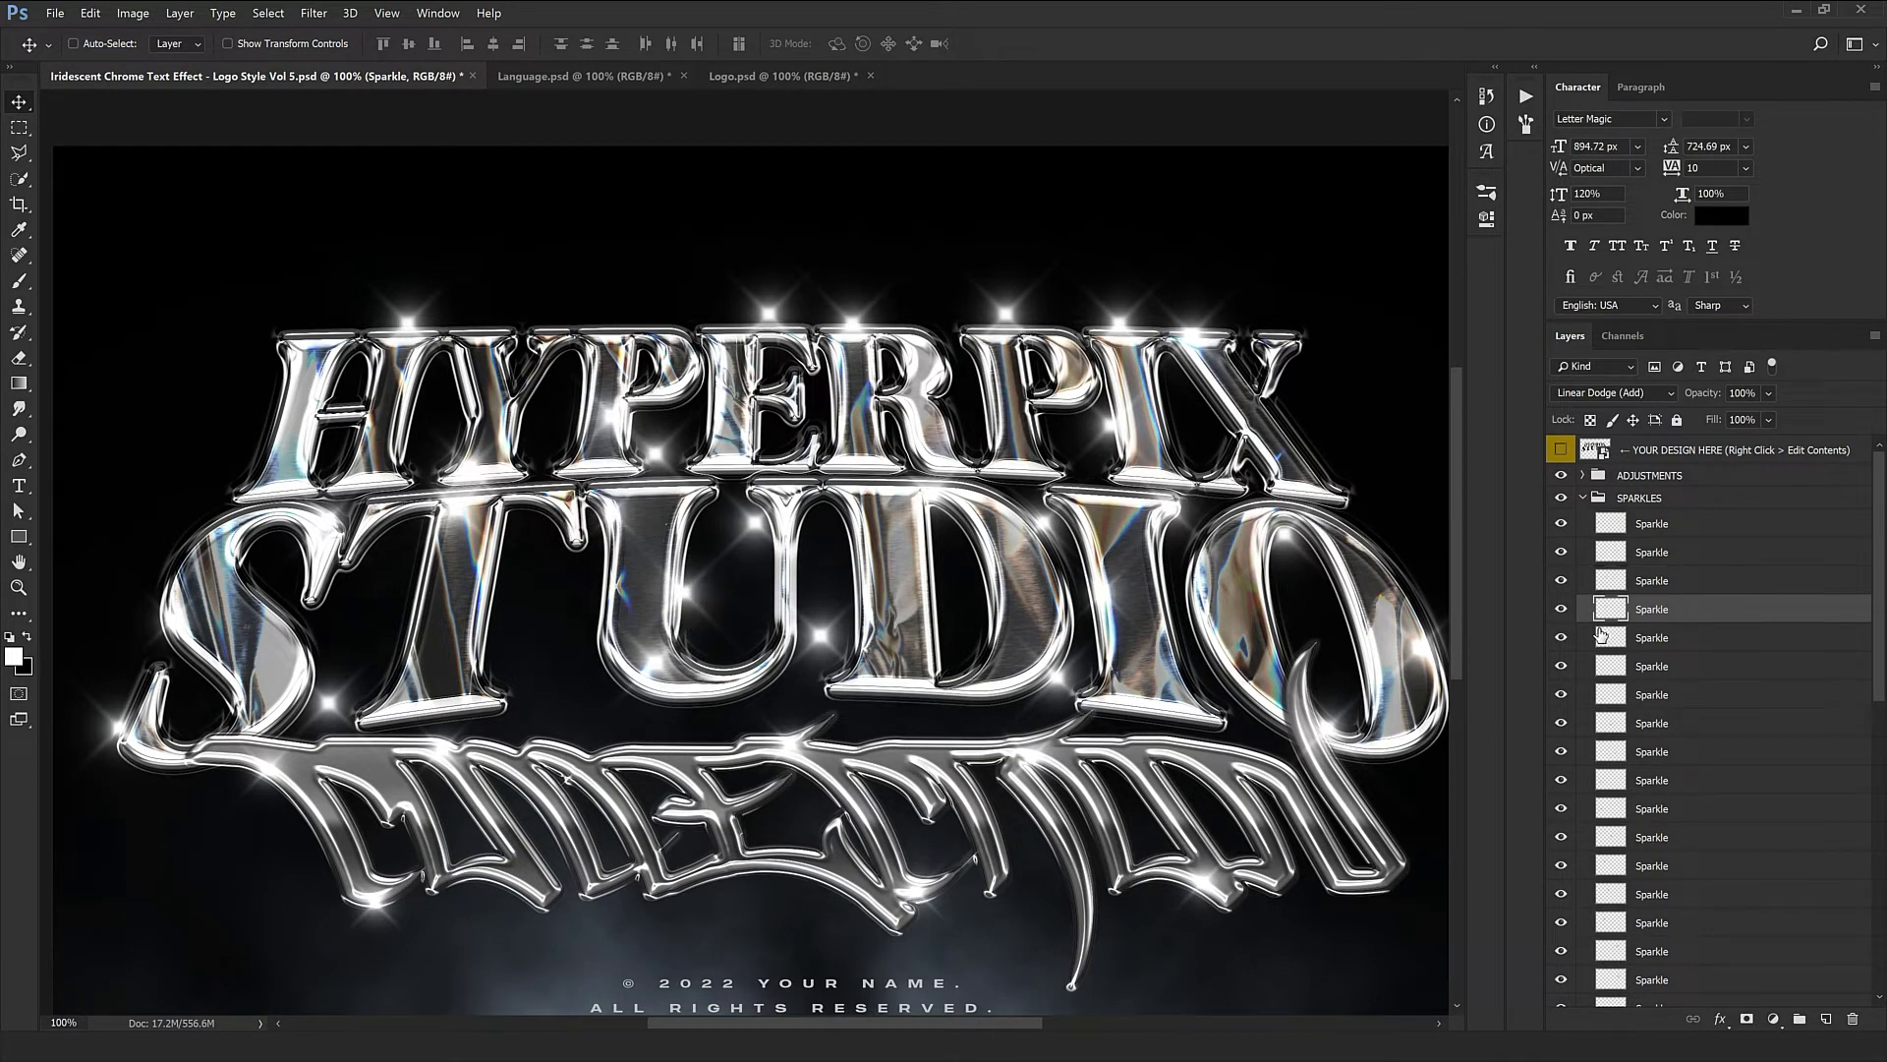
# Step: Delete all Sparkle layers below the third one in the SPARKLES group
pyautogui.scroll(-3, 1713, 786)
pyautogui.scroll(-3, 1713, 786)
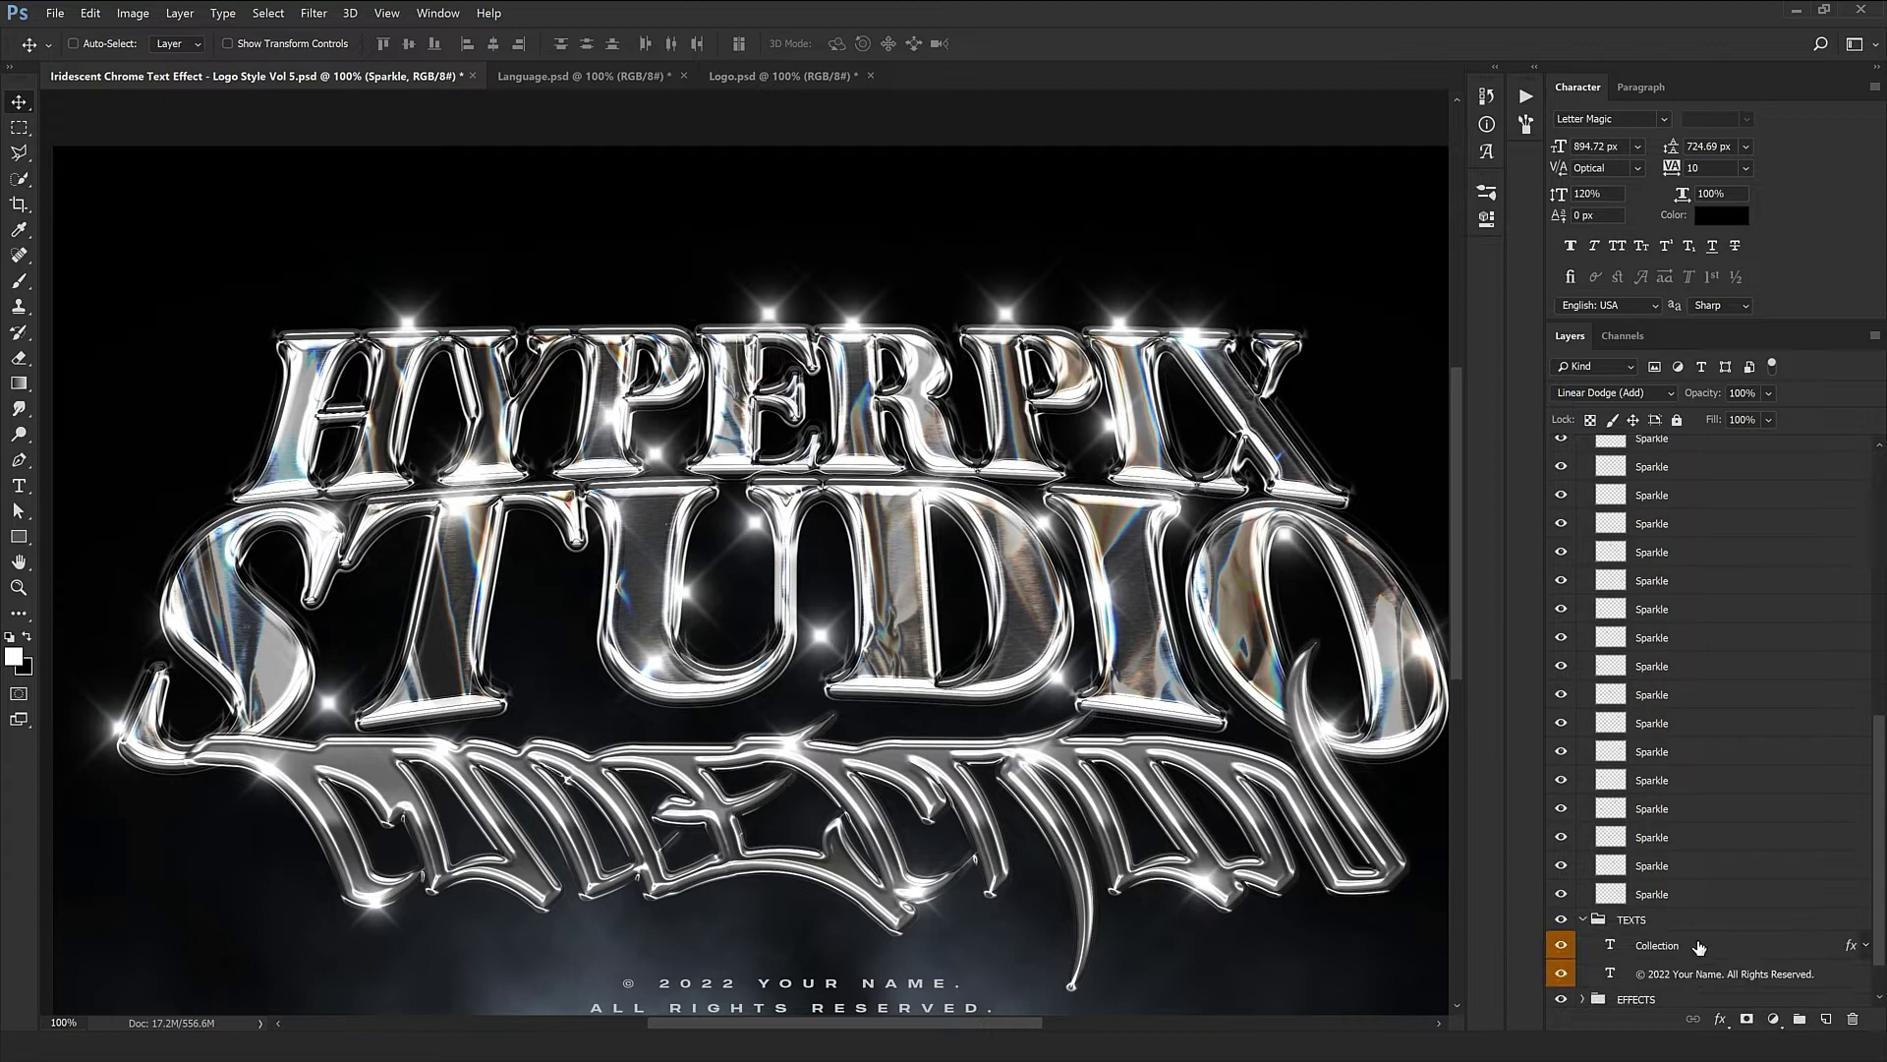
pyautogui.keyDown('shift'); pyautogui.click(1687, 897); pyautogui.keyUp('shift')
pyautogui.press('Delete')
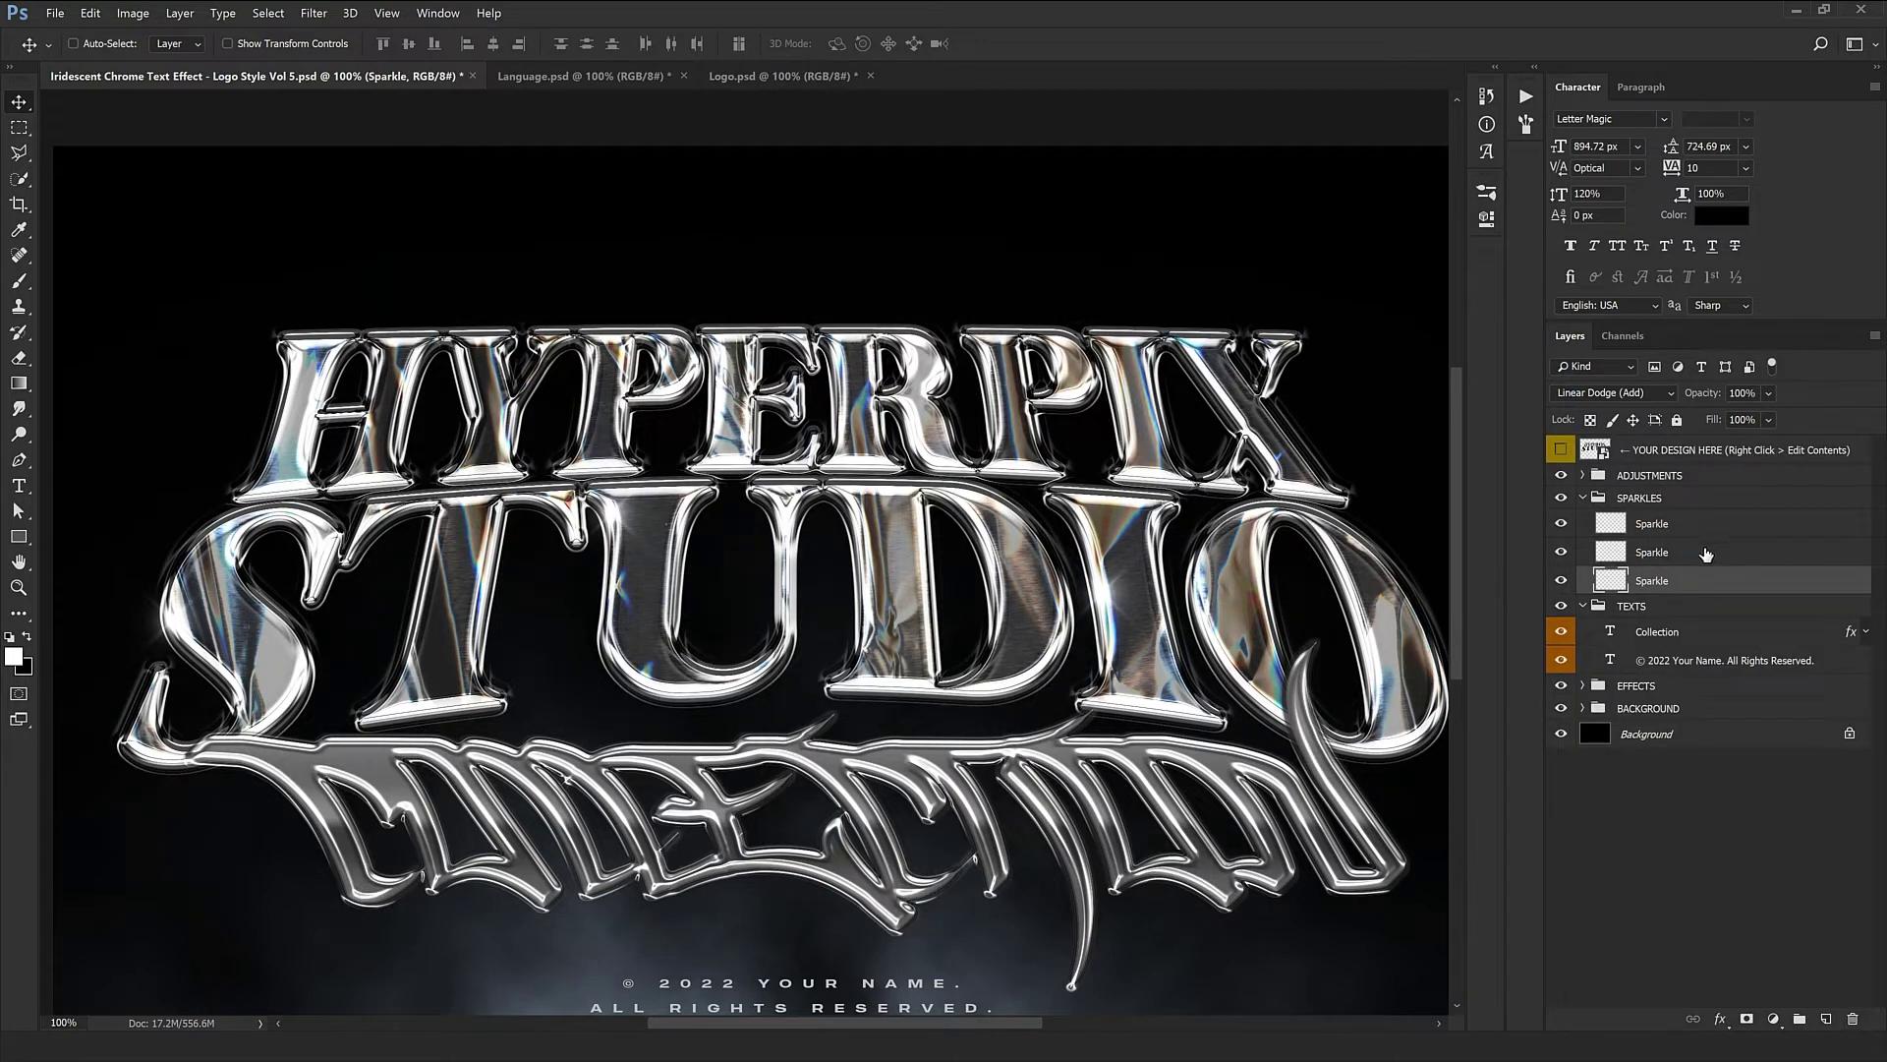
# Step: Reposition the remaining sparkles and duplicate them onto highlights and letter corners across the HYPERPIX STUDIO lettering
pyautogui.moveTo(287, 709); pyautogui.dragTo(313, 566)
pyautogui.moveTo(780, 705); pyautogui.dragTo(841, 784)
pyautogui.moveTo(824, 747); pyautogui.dragTo(580, 654)
pyautogui.moveTo(476, 859); pyautogui.dragTo(944, 861)
pyautogui.moveTo(900, 826); pyautogui.dragTo(1095, 836)
pyautogui.moveTo(1114, 672); pyautogui.dragTo(1228, 1010)
pyautogui.moveTo(1336, 990); pyautogui.dragTo(1013, 959)
pyautogui.moveTo(1087, 983); pyautogui.dragTo(738, 975)
pyautogui.keyDown('alt'); pyautogui.moveTo(882, 900); pyautogui.dragTo(617, 862); pyautogui.keyUp('alt')
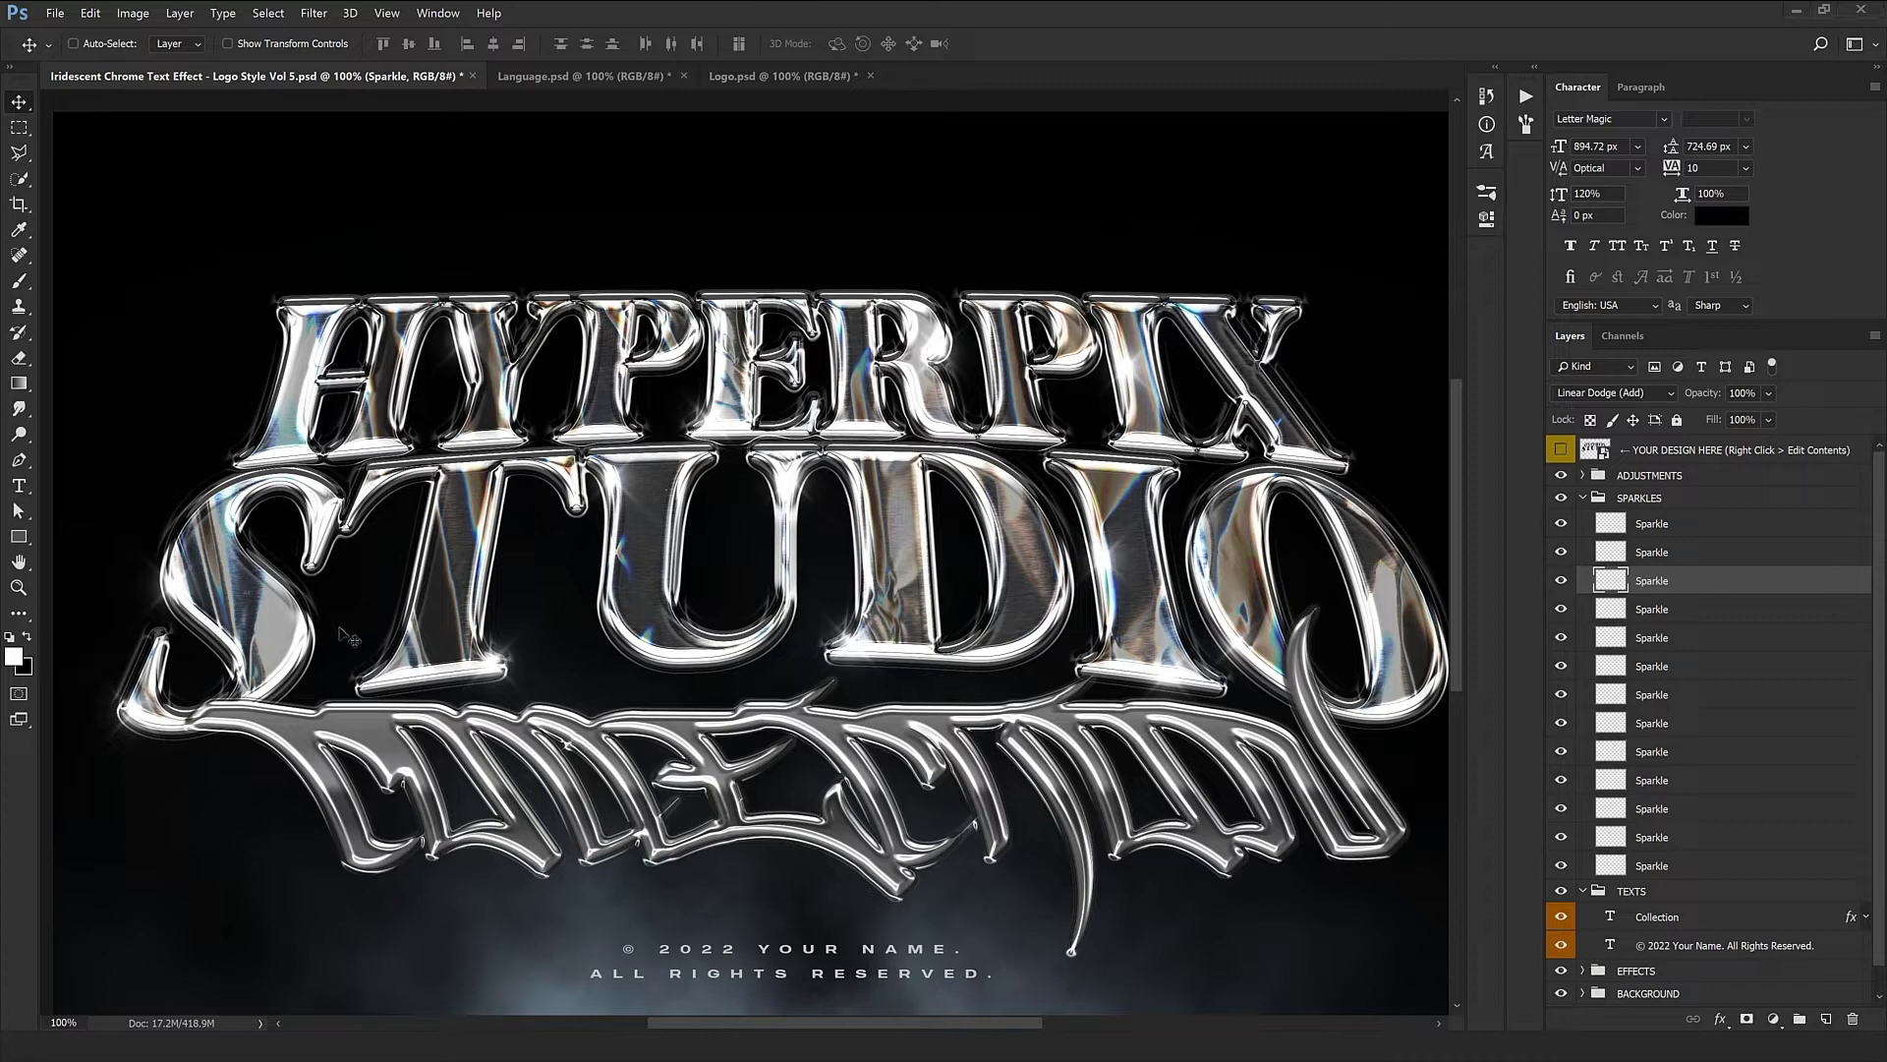
pyautogui.keyDown('alt'); pyautogui.moveTo(252, 711); pyautogui.dragTo(581, 436); pyautogui.keyUp('alt')
pyautogui.keyDown('alt'); pyautogui.moveTo(576, 605); pyautogui.dragTo(383, 612); pyautogui.keyUp('alt')
pyautogui.keyDown('alt'); pyautogui.moveTo(299, 750); pyautogui.dragTo(843, 674); pyautogui.keyUp('alt')
pyautogui.keyDown('alt'); pyautogui.moveTo(769, 749); pyautogui.dragTo(1179, 914); pyautogui.keyUp('alt')
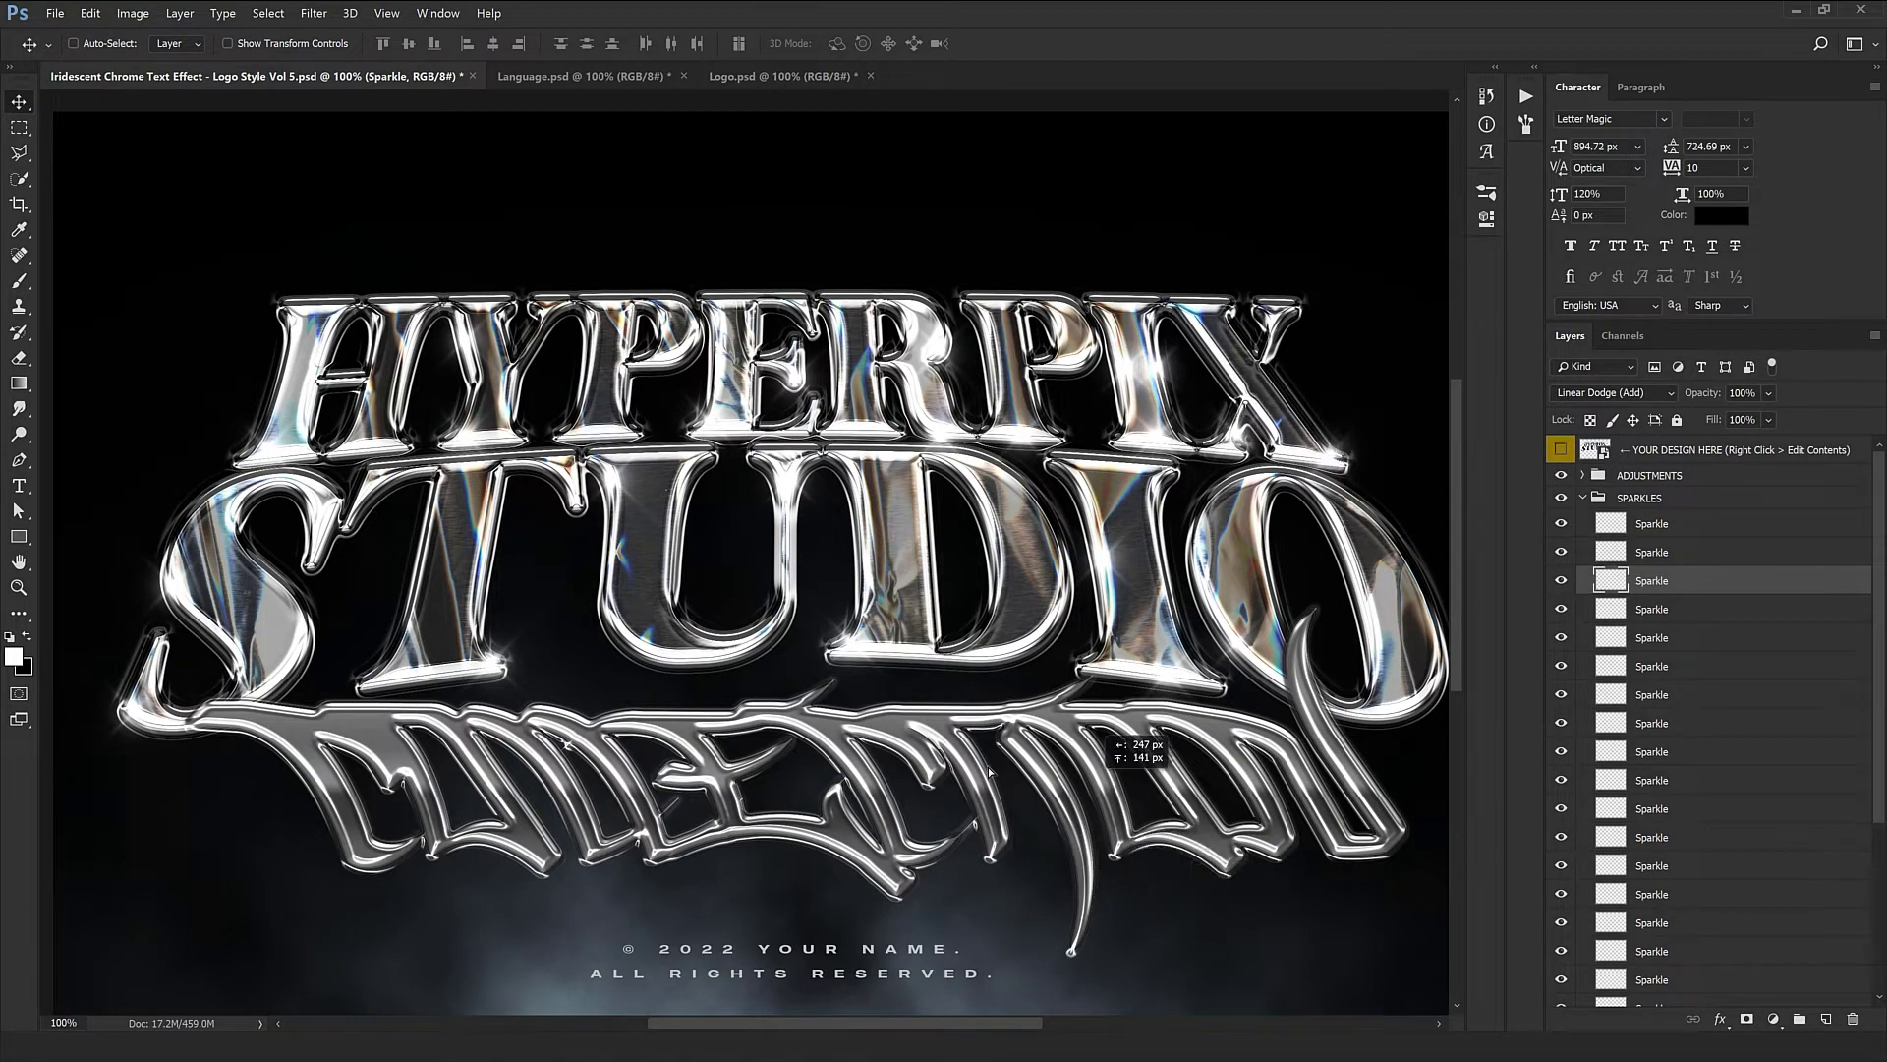
pyautogui.moveTo(989, 772); pyautogui.dragTo(463, 748)
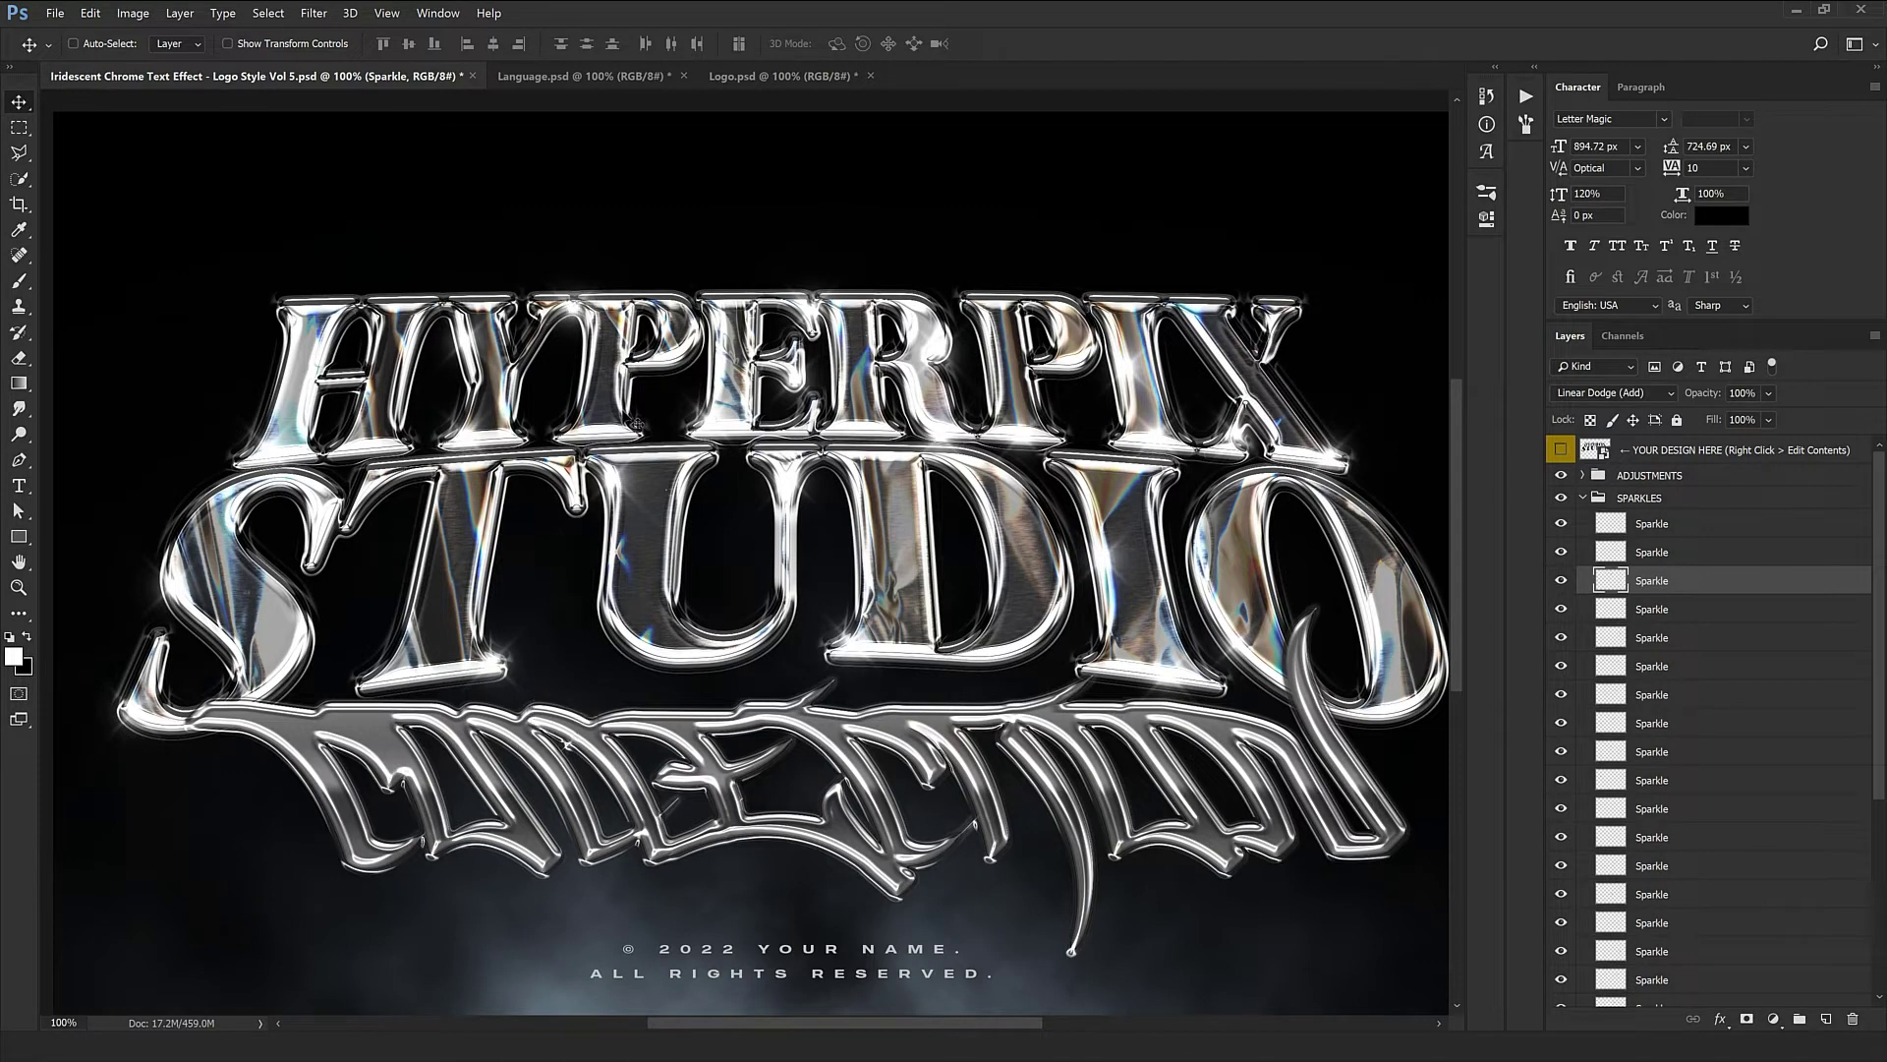
pyautogui.moveTo(637, 424); pyautogui.dragTo(647, 438)
pyautogui.moveTo(748, 550); pyautogui.dragTo(716, 751)
pyautogui.hotkey('ctrl', '-')
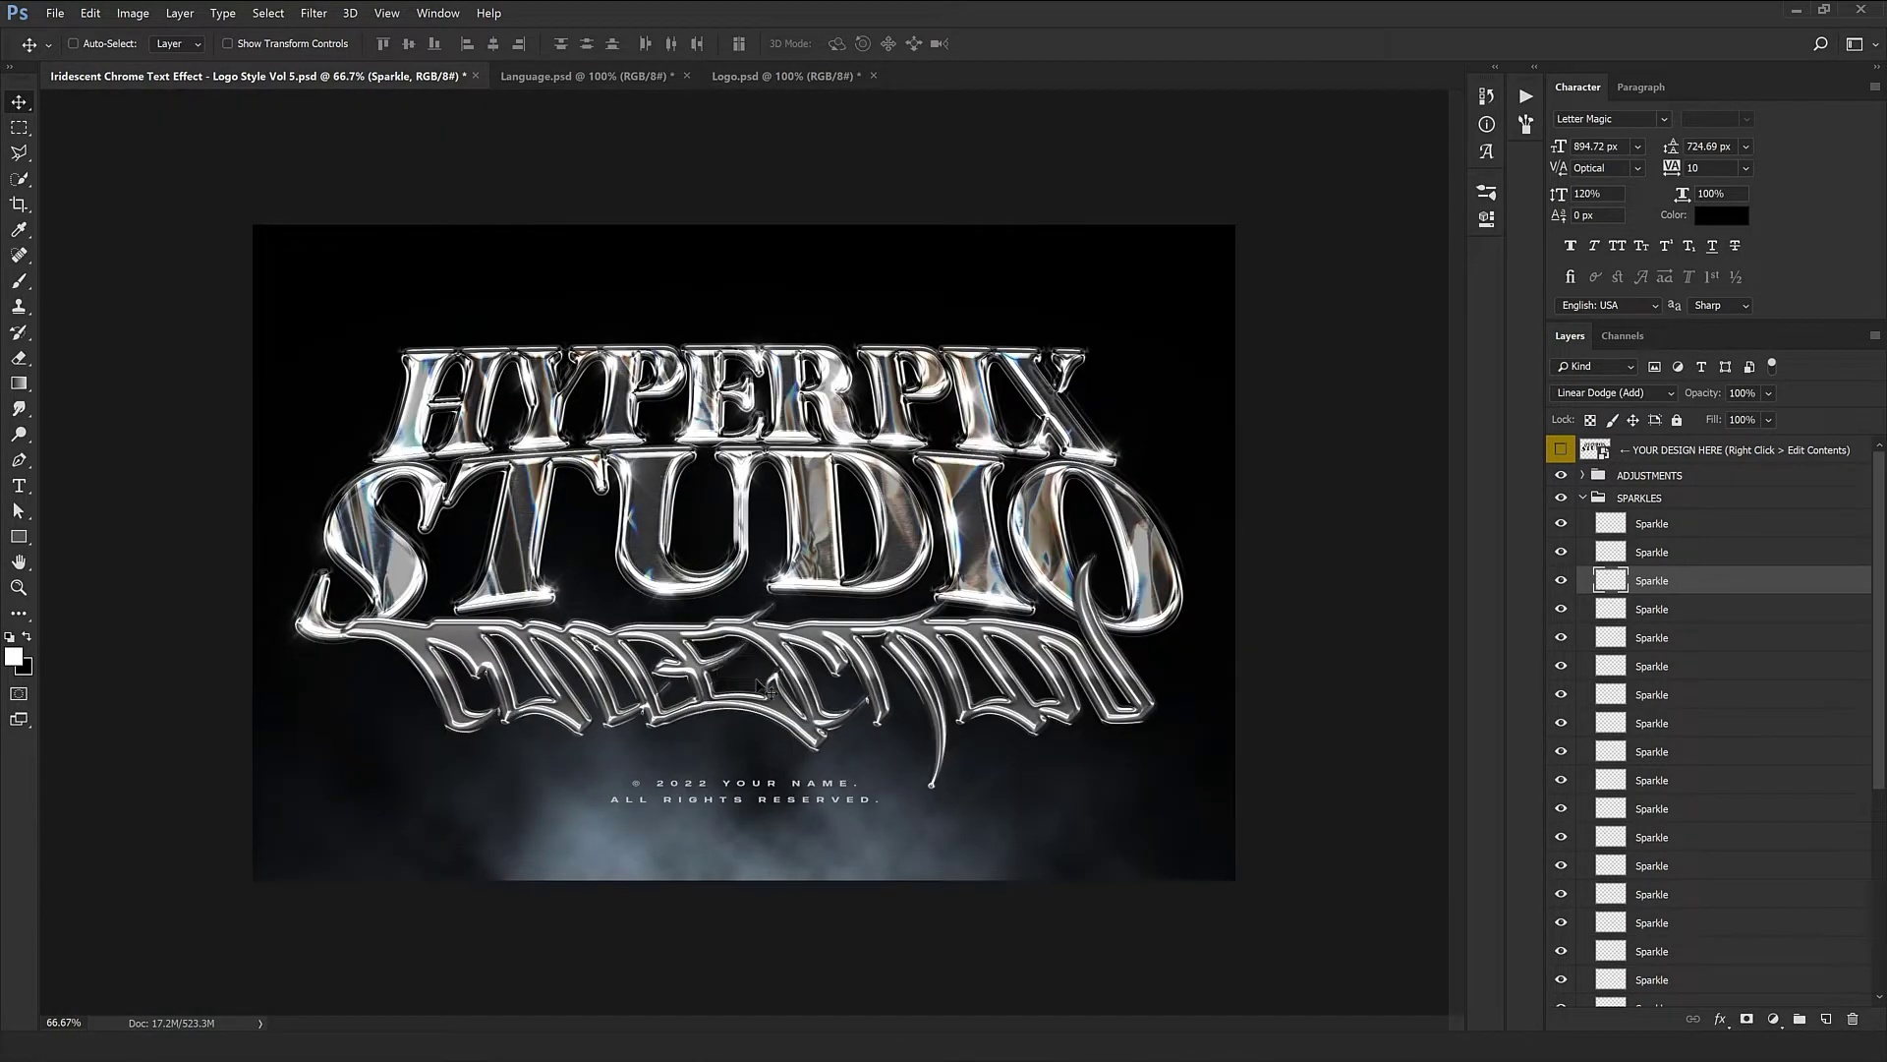
# Step: Collapse the SPARKLES group and replace the Collection text in the TEXTS group with CHROME
pyautogui.click(1582, 497)
pyautogui.click(1637, 543)
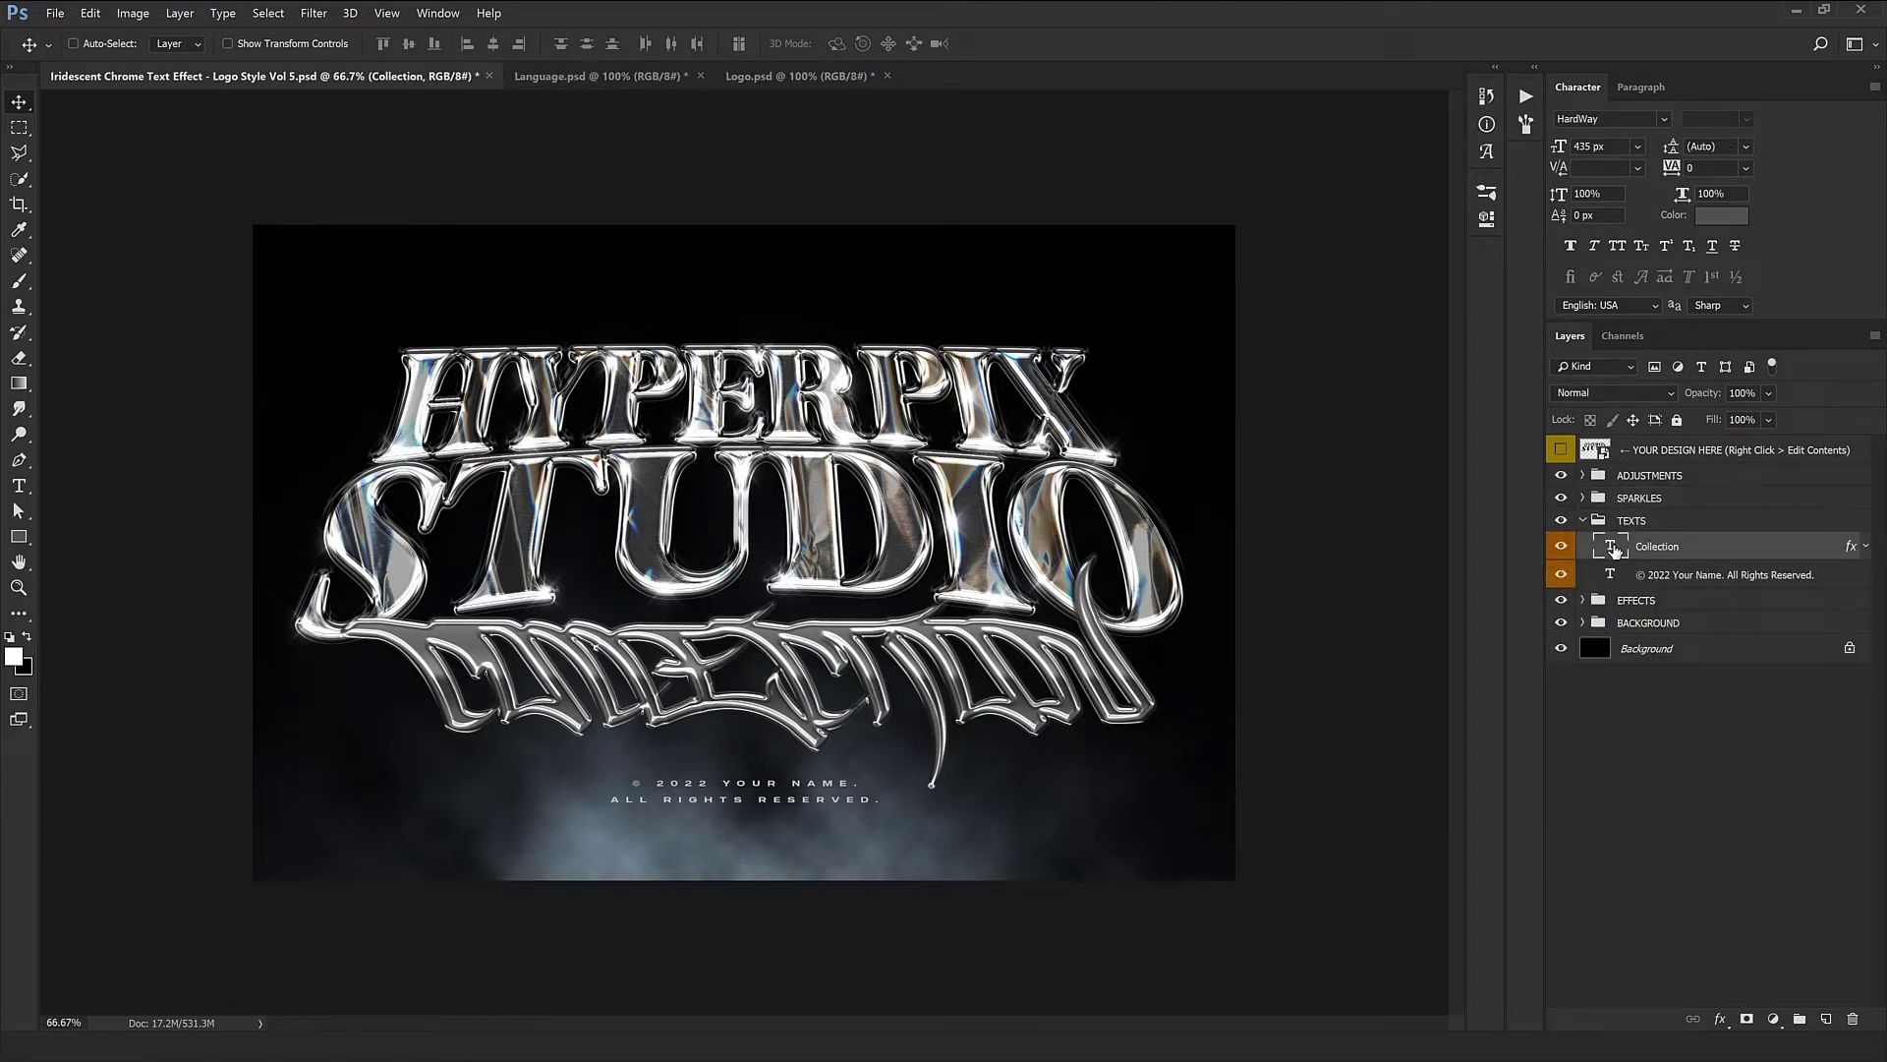
pyautogui.doubleClick(1612, 547)
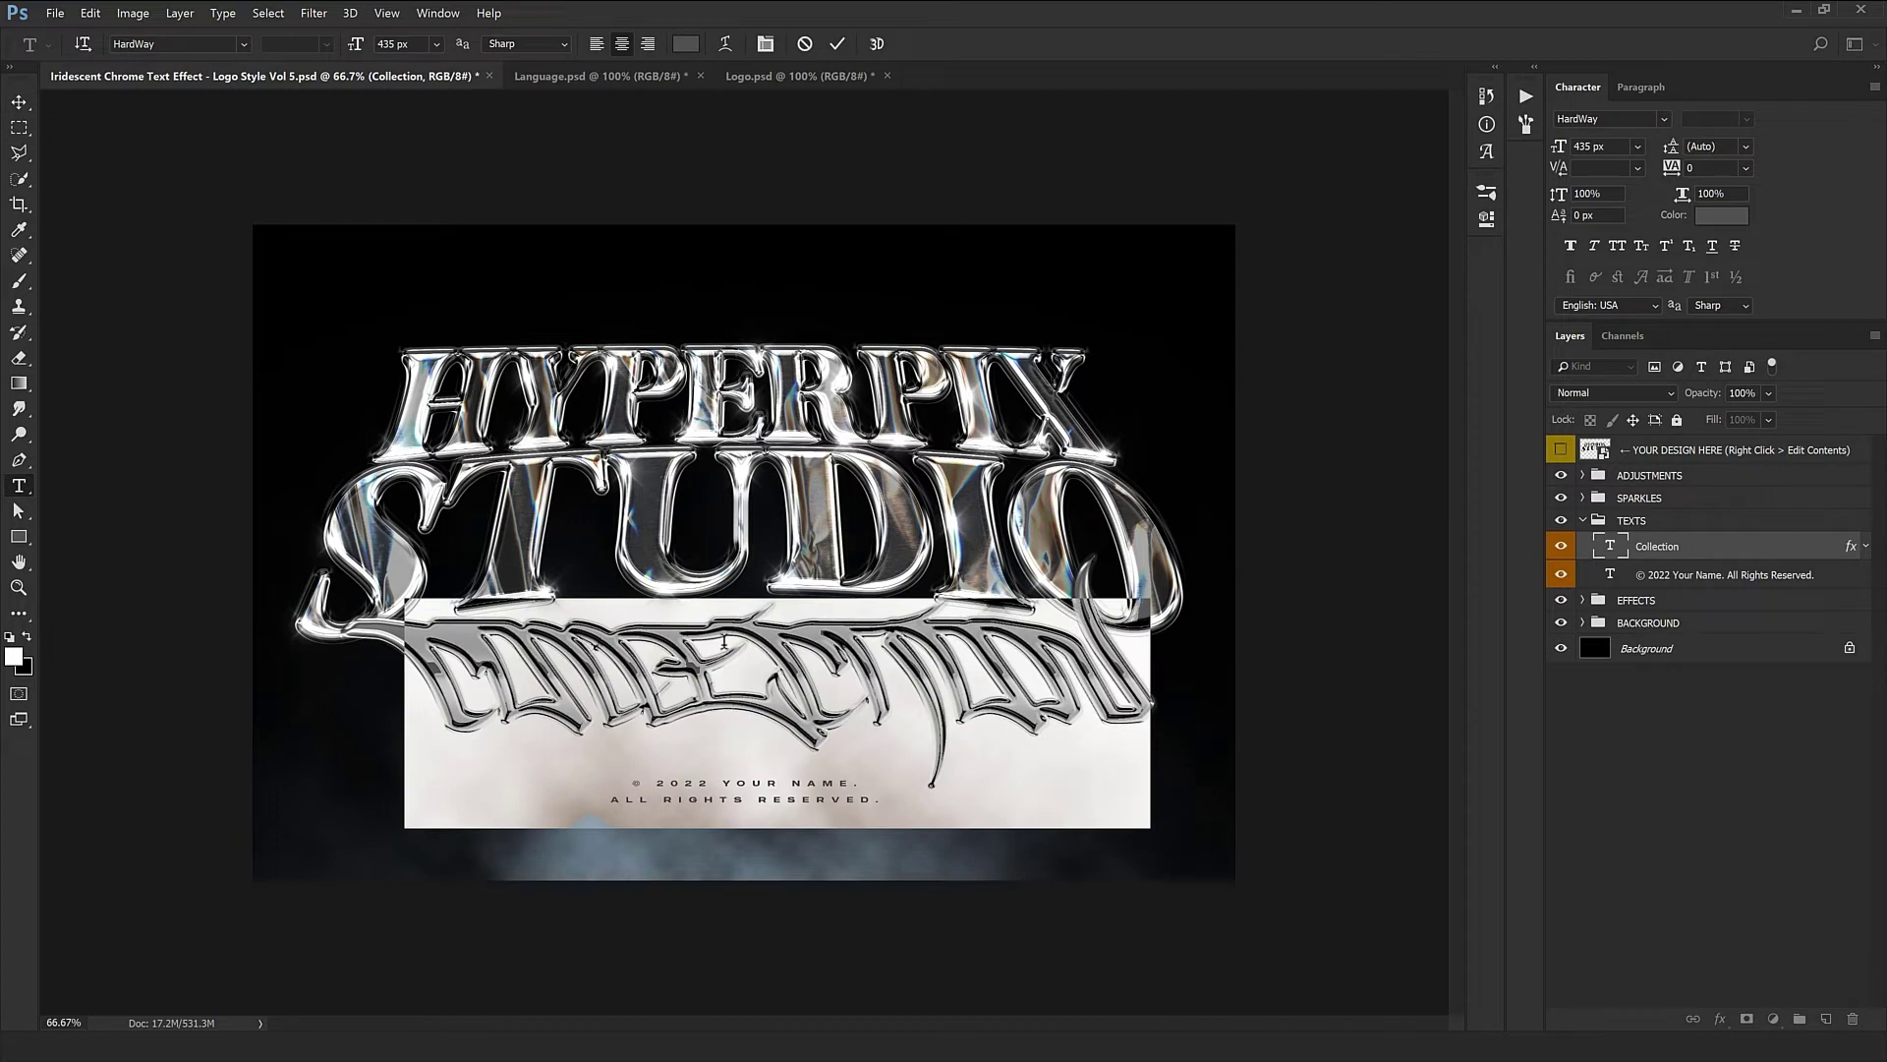
pyautogui.write('Ch')
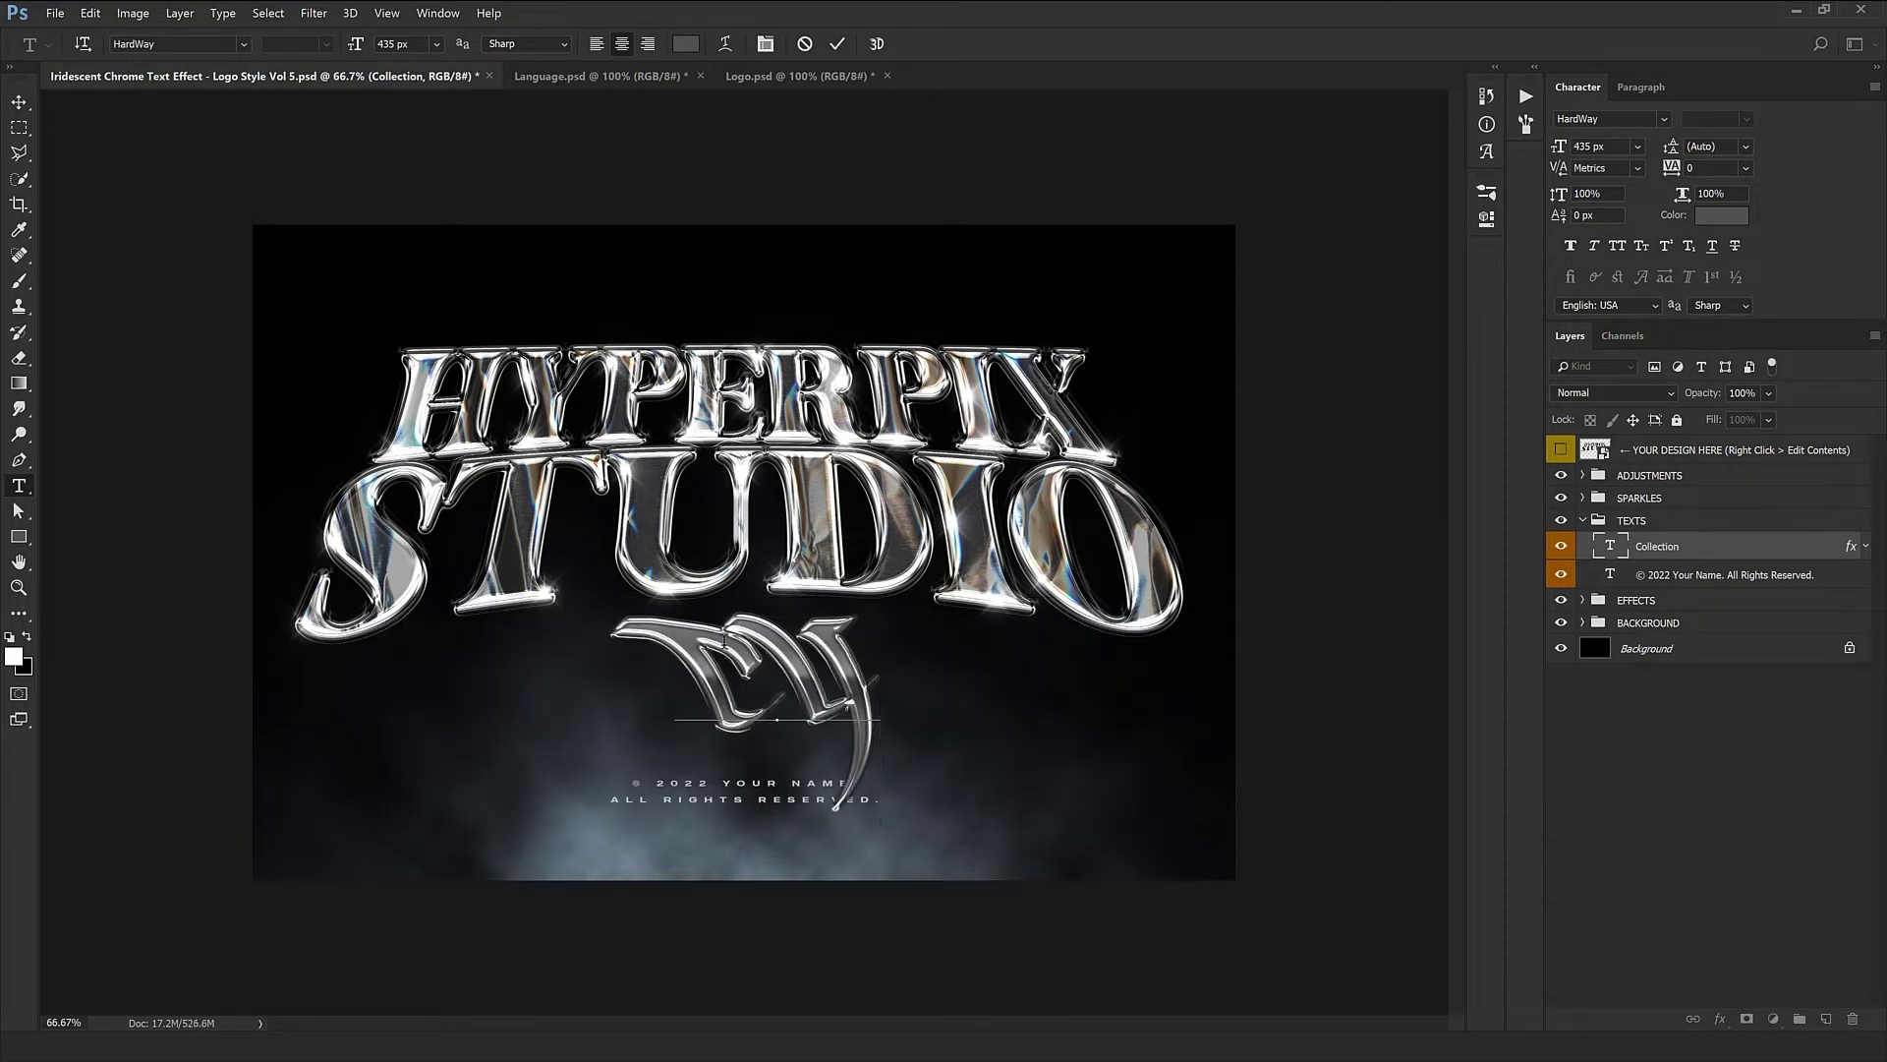
pyautogui.write('rome')
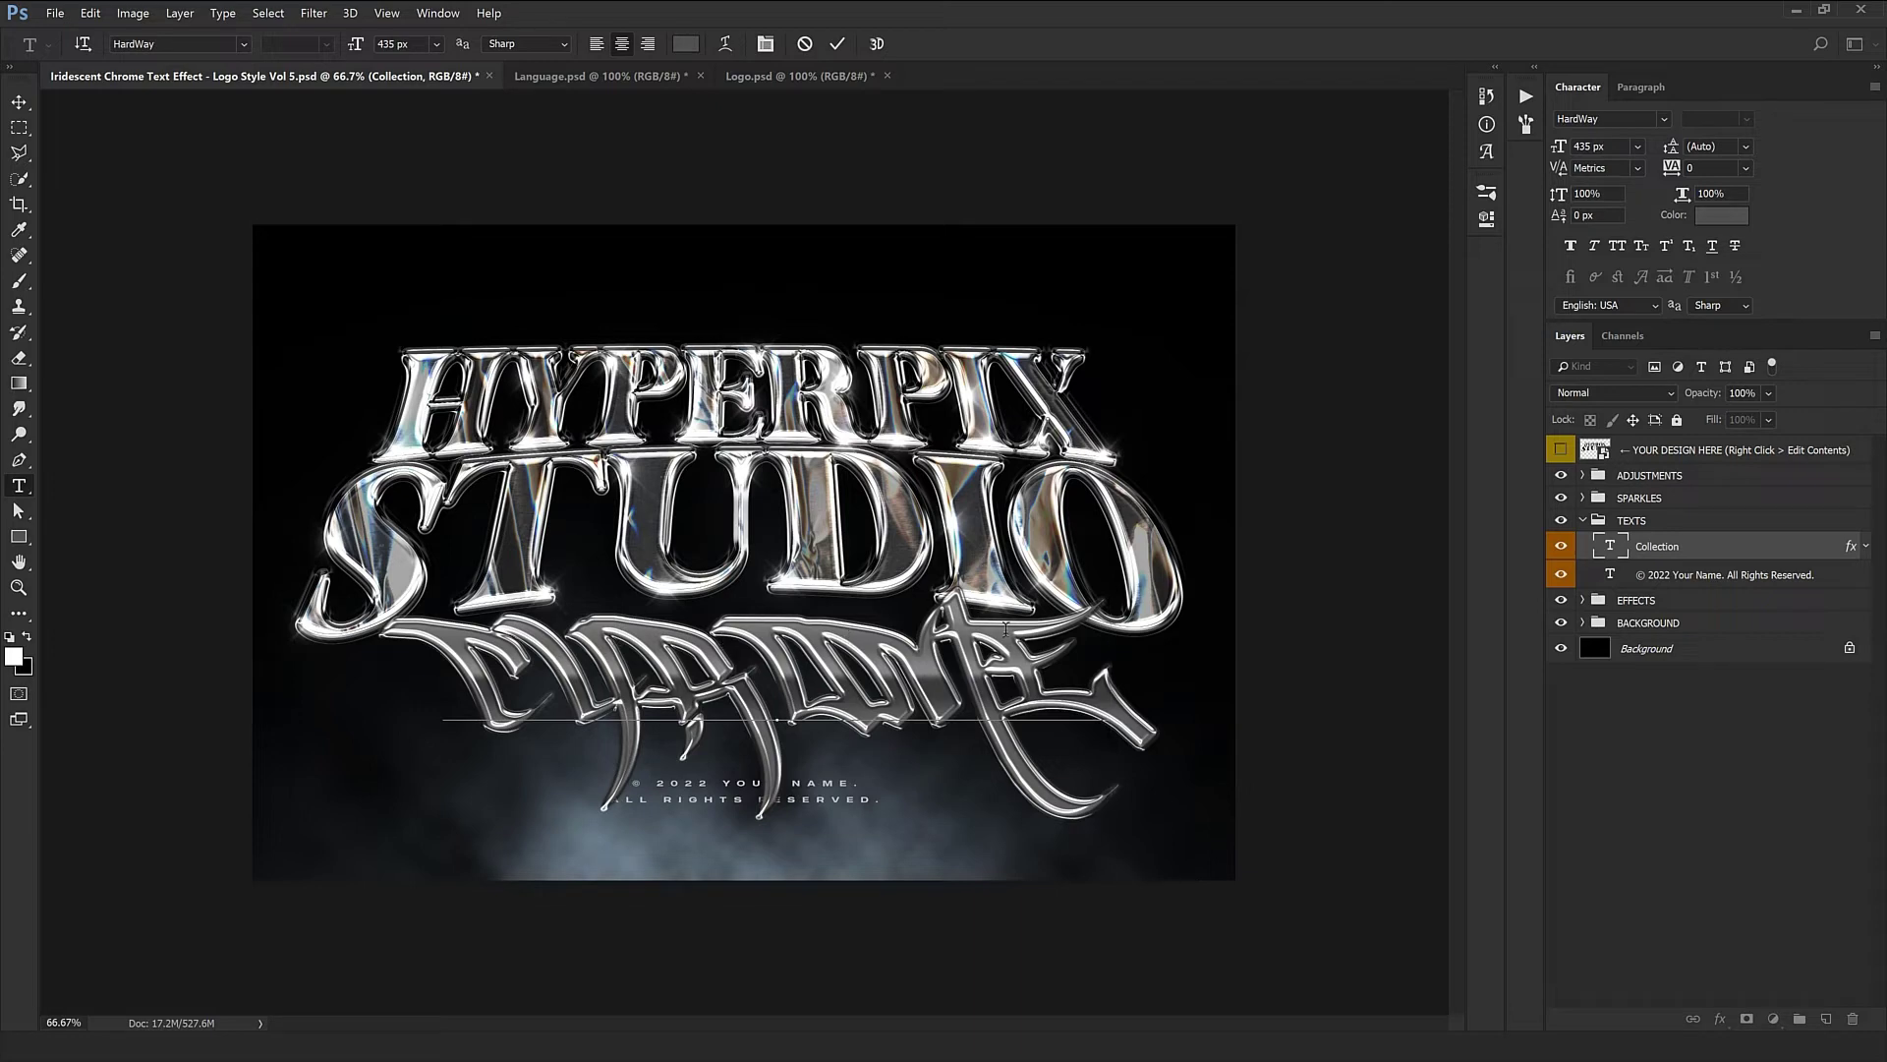
# Step: Set the CHROME text to 395 px with tracking 20 and move it up about 50 px beneath STUDIO
pyautogui.hotkey('ctrl', 'a')
pyautogui.hotkey('shift', 'Down')
pyautogui.hotkey('shift', 'Down')
pyautogui.hotkey('shift', 'Down')
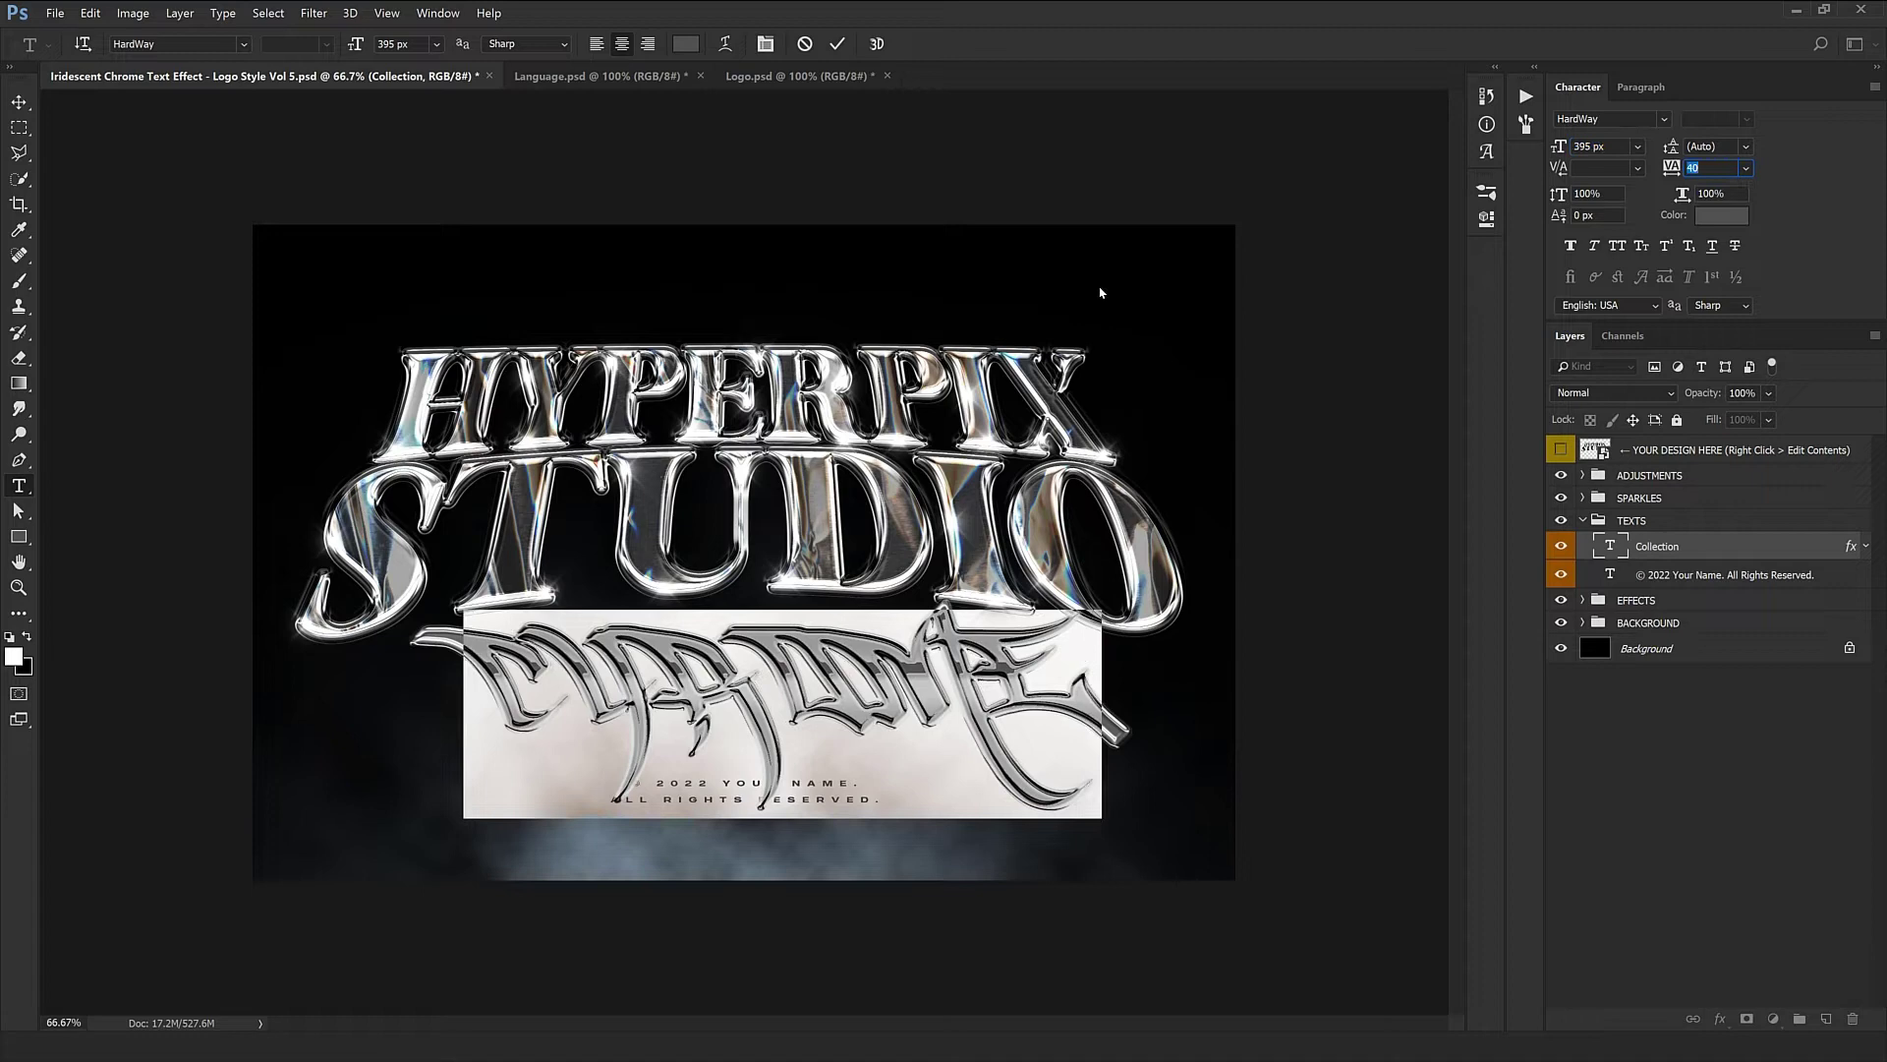
pyautogui.hotkey('ctrl', 'Return')
pyautogui.press('v')
pyautogui.moveTo(1127, 664); pyautogui.dragTo(1002, 663)
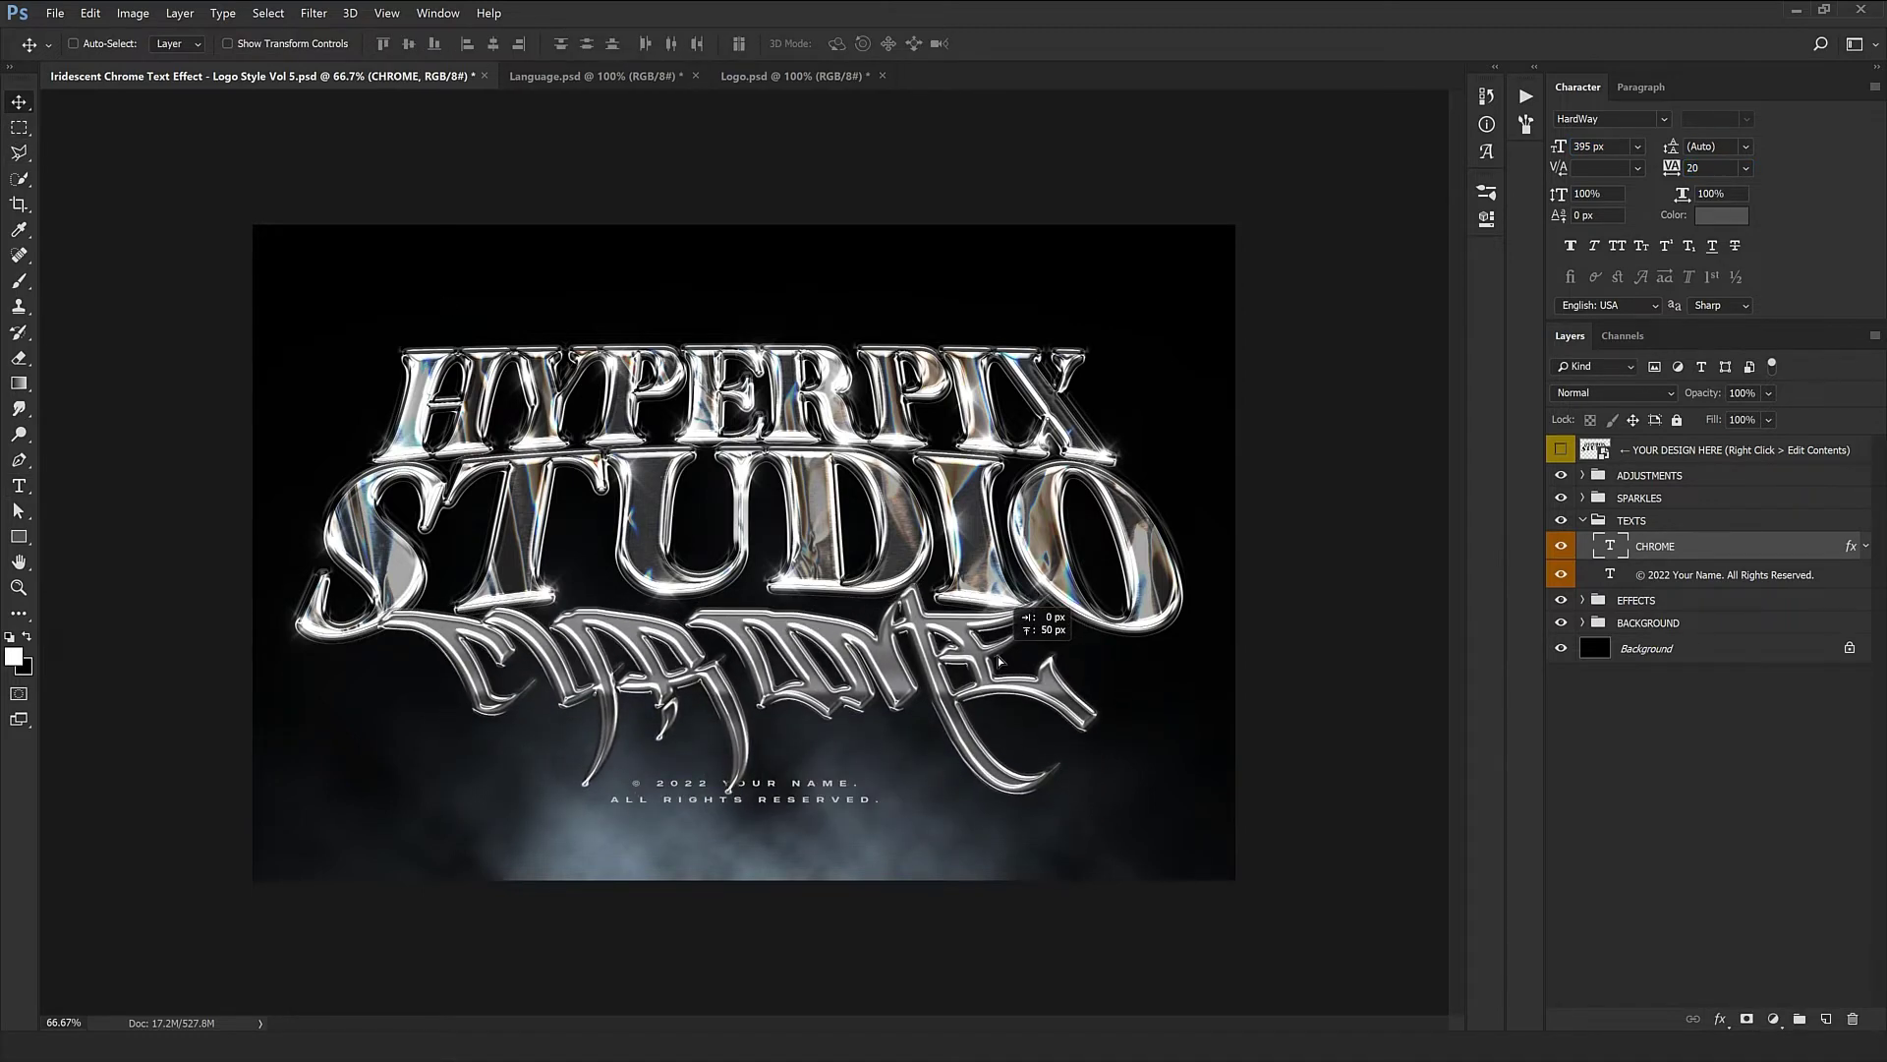
# Step: Hide the copyright text layer in the TEXTS group
pyautogui.click(1659, 577)
pyautogui.moveTo(896, 605); pyautogui.dragTo(893, 457)
pyautogui.moveTo(804, 773); pyautogui.dragTo(782, 445)
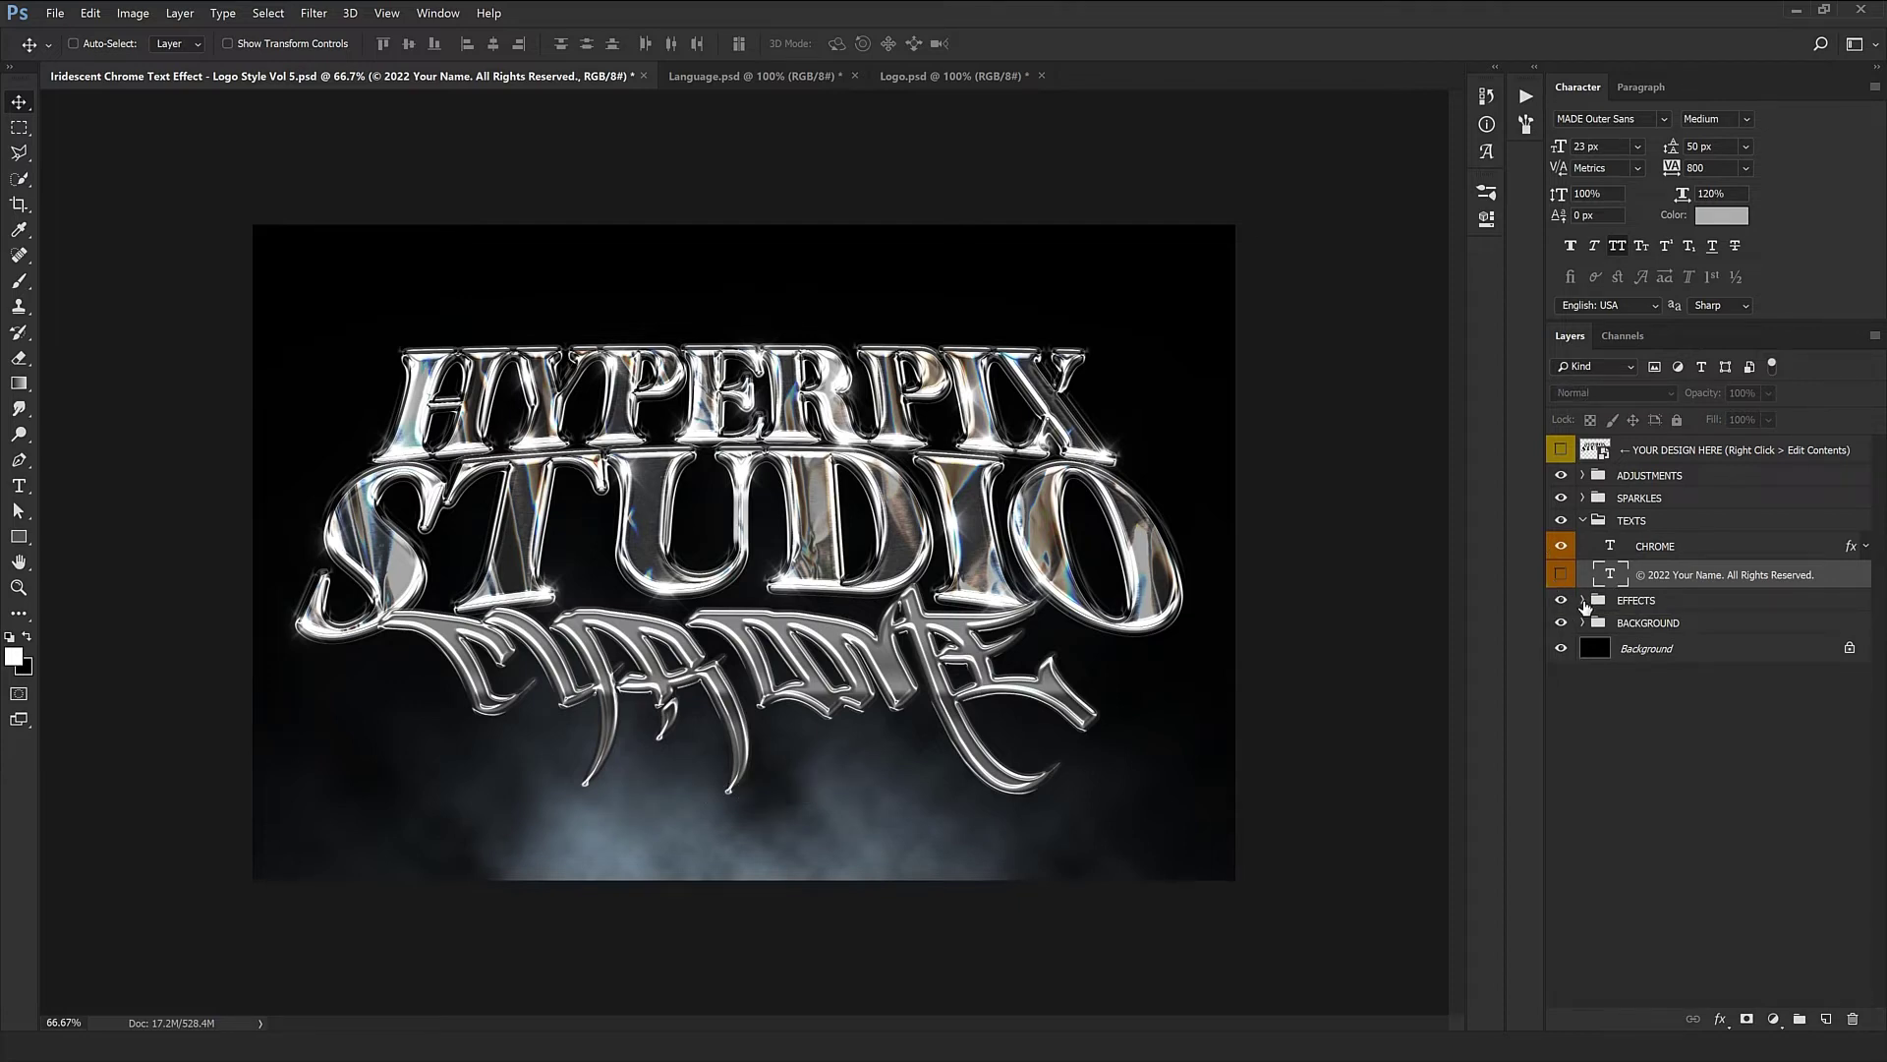
# Step: Shift the HOLOGRAPHIC TEXTURE layer in the EFFECTS group to vary the lettering's reflections, and collapse the group
pyautogui.click(1582, 600)
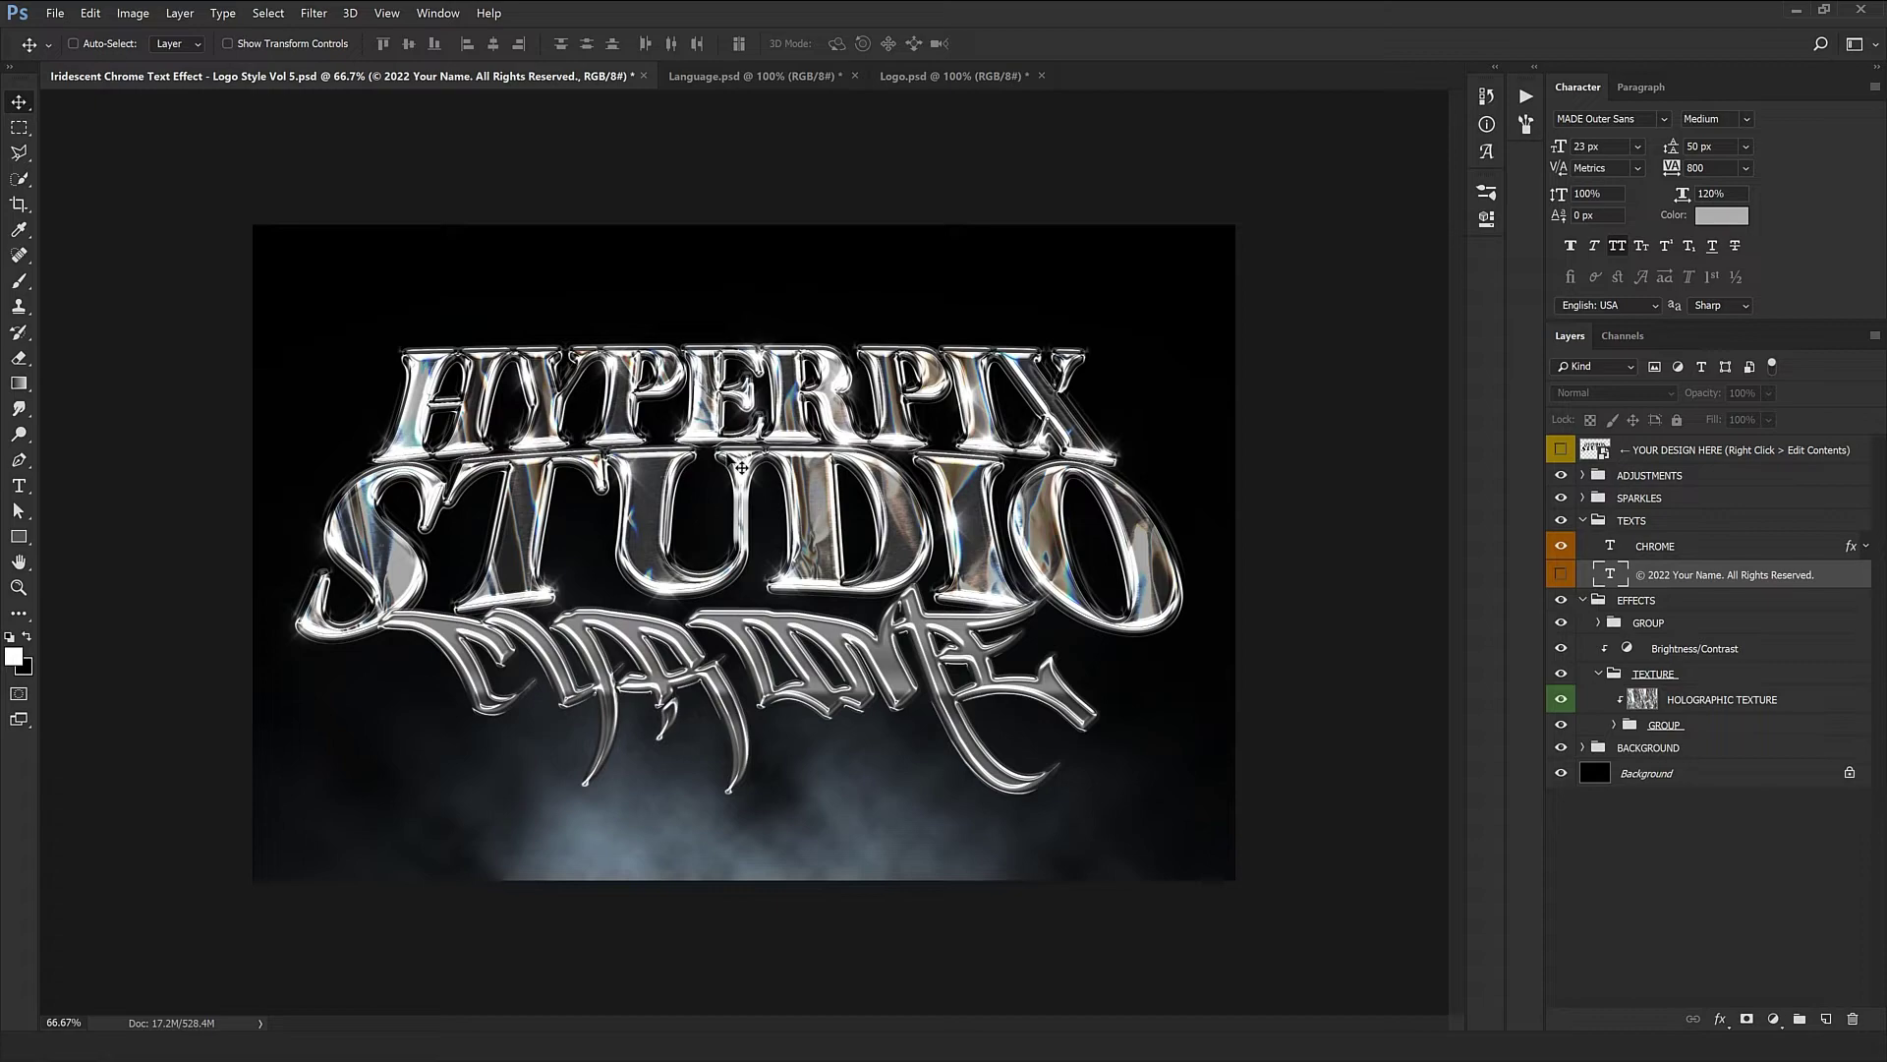
pyautogui.hotkey('ctrl', '+')
pyautogui.moveTo(446, 349); pyautogui.dragTo(611, 520)
pyautogui.hotkey('ctrl', '+')
pyautogui.hotkey('ctrl', '-')
pyautogui.hotkey('ctrl', '-')
pyautogui.click(1740, 709)
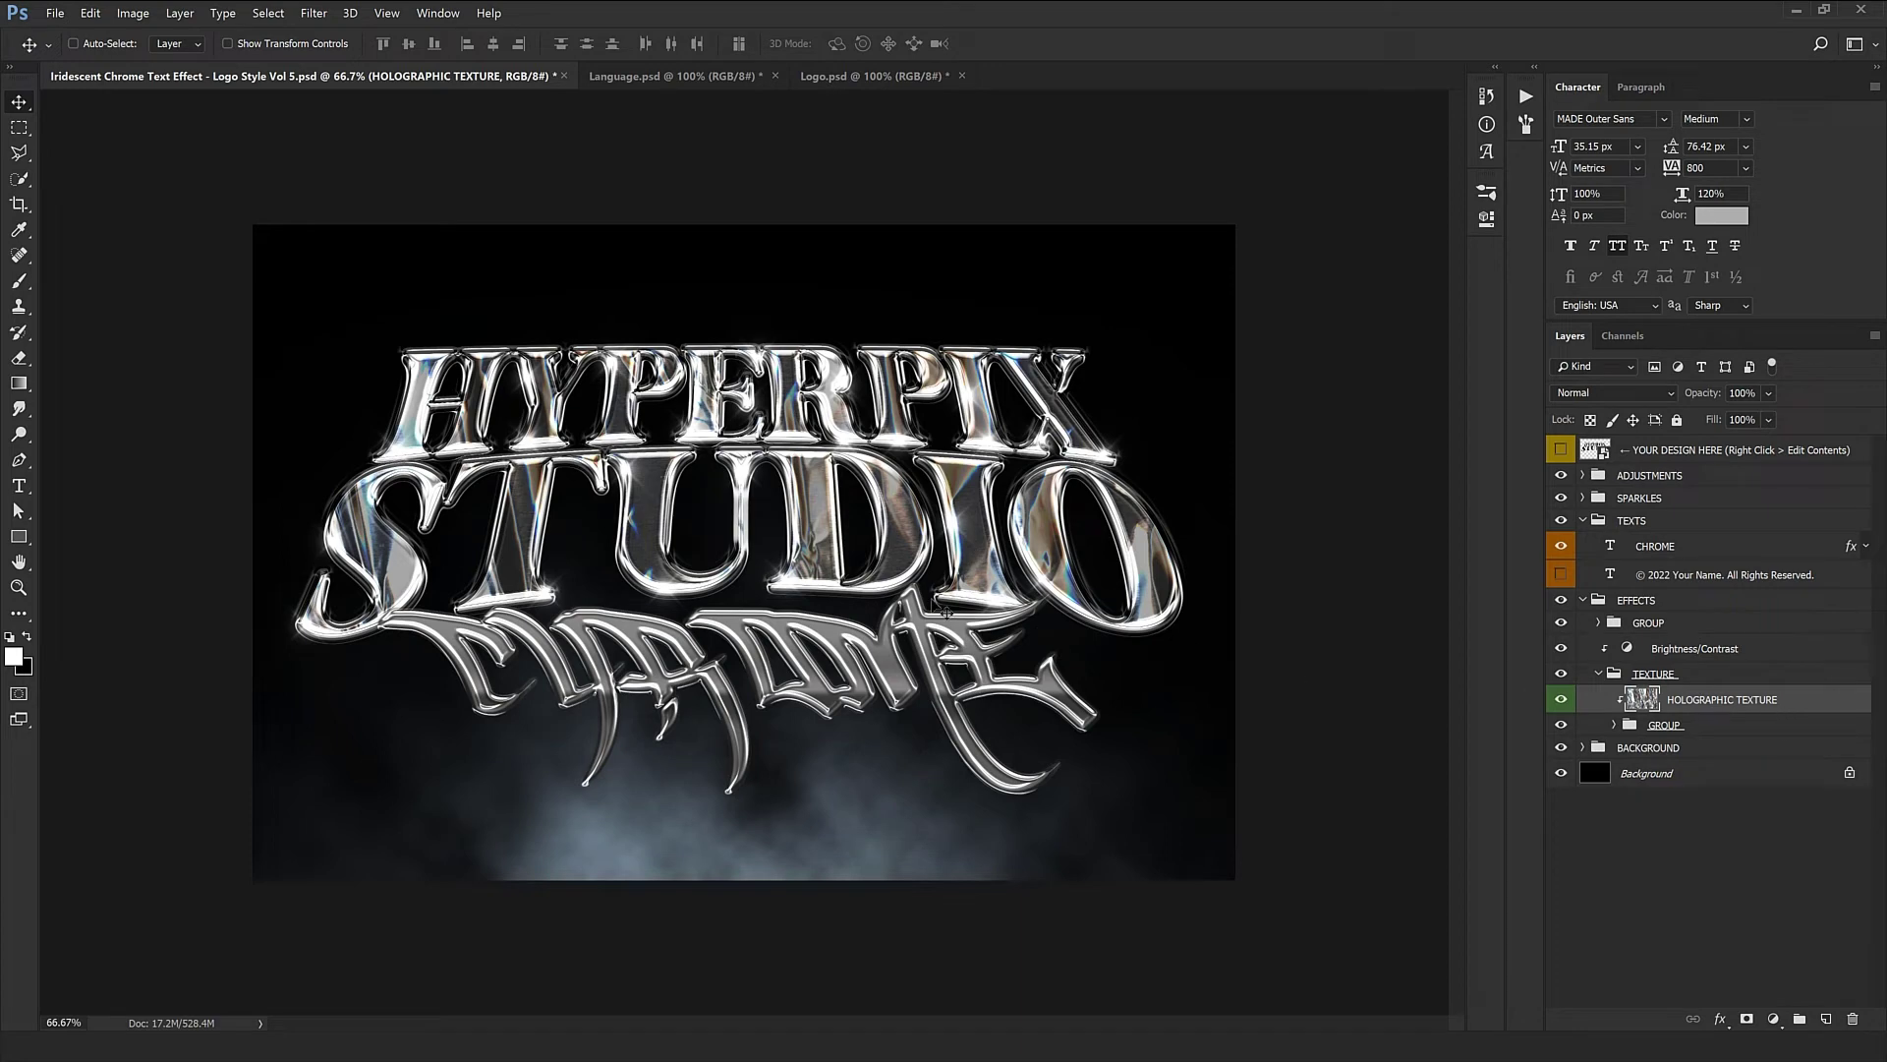
pyautogui.moveTo(914, 555); pyautogui.dragTo(885, 700)
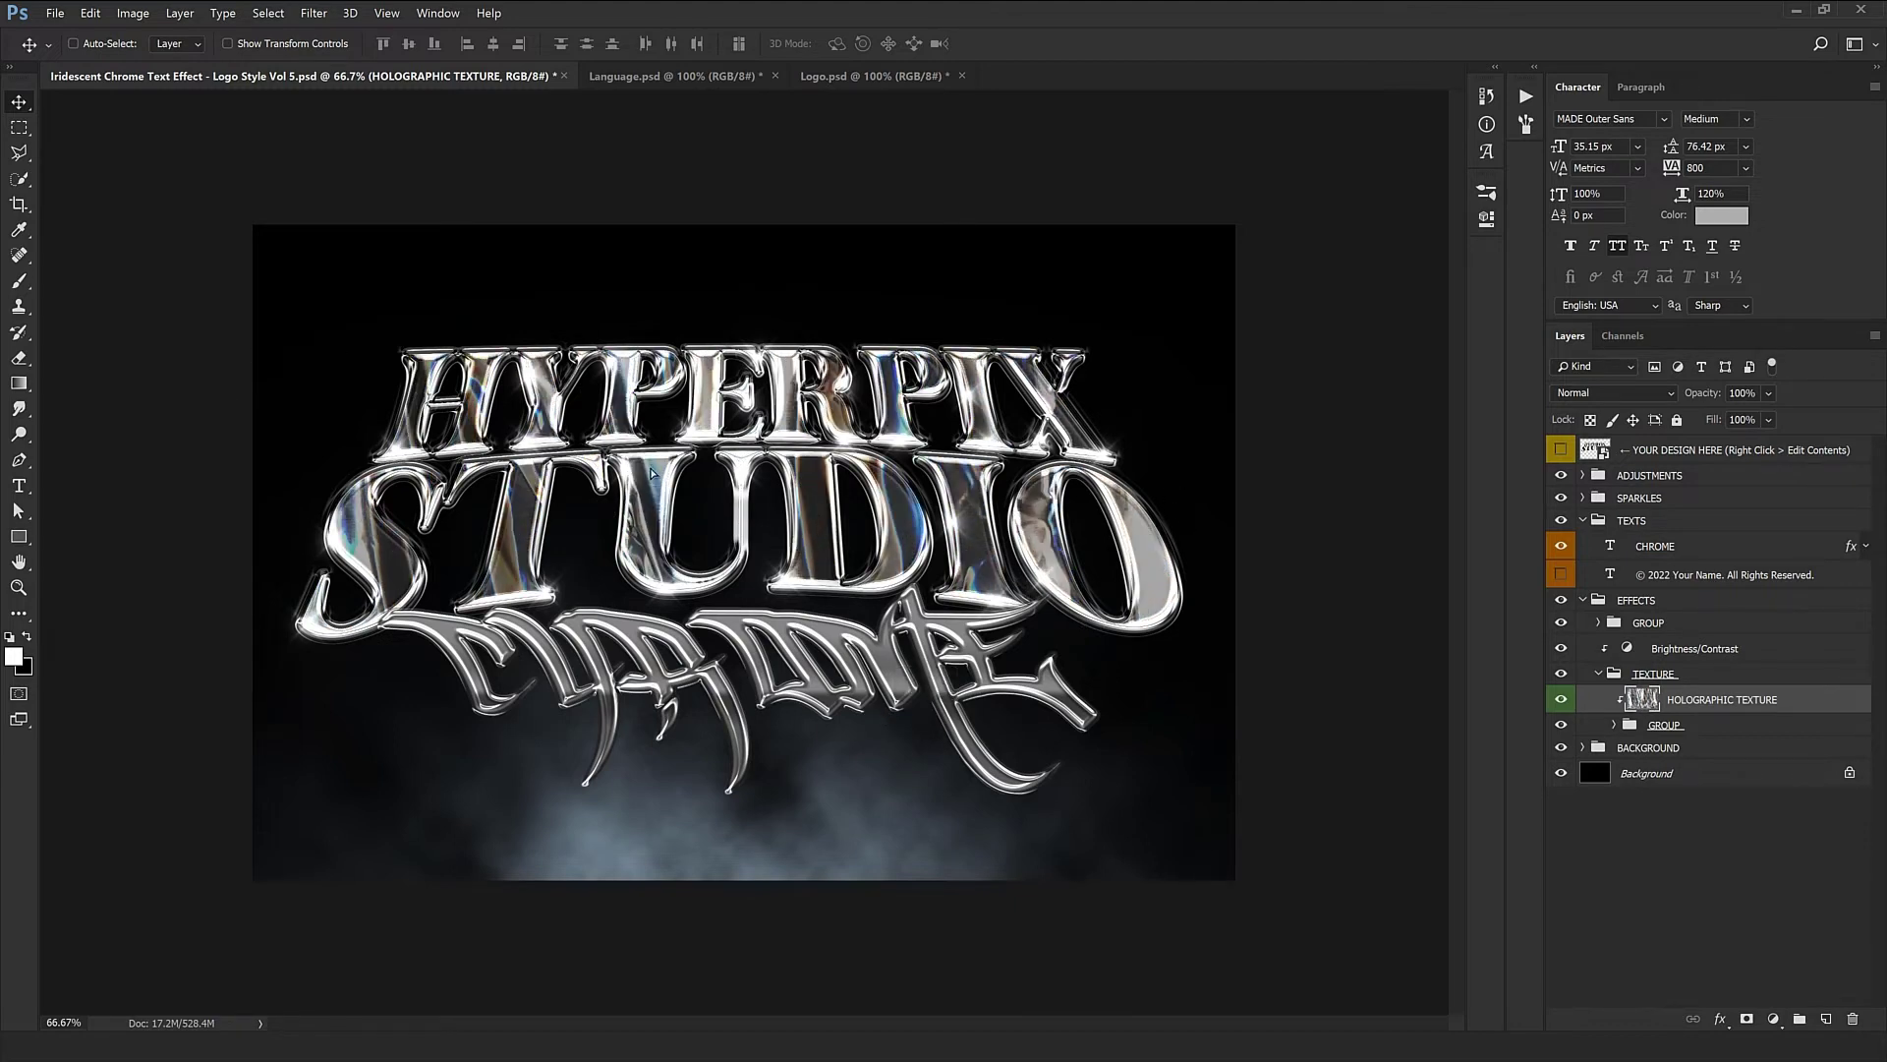
pyautogui.moveTo(651, 473); pyautogui.dragTo(587, 462)
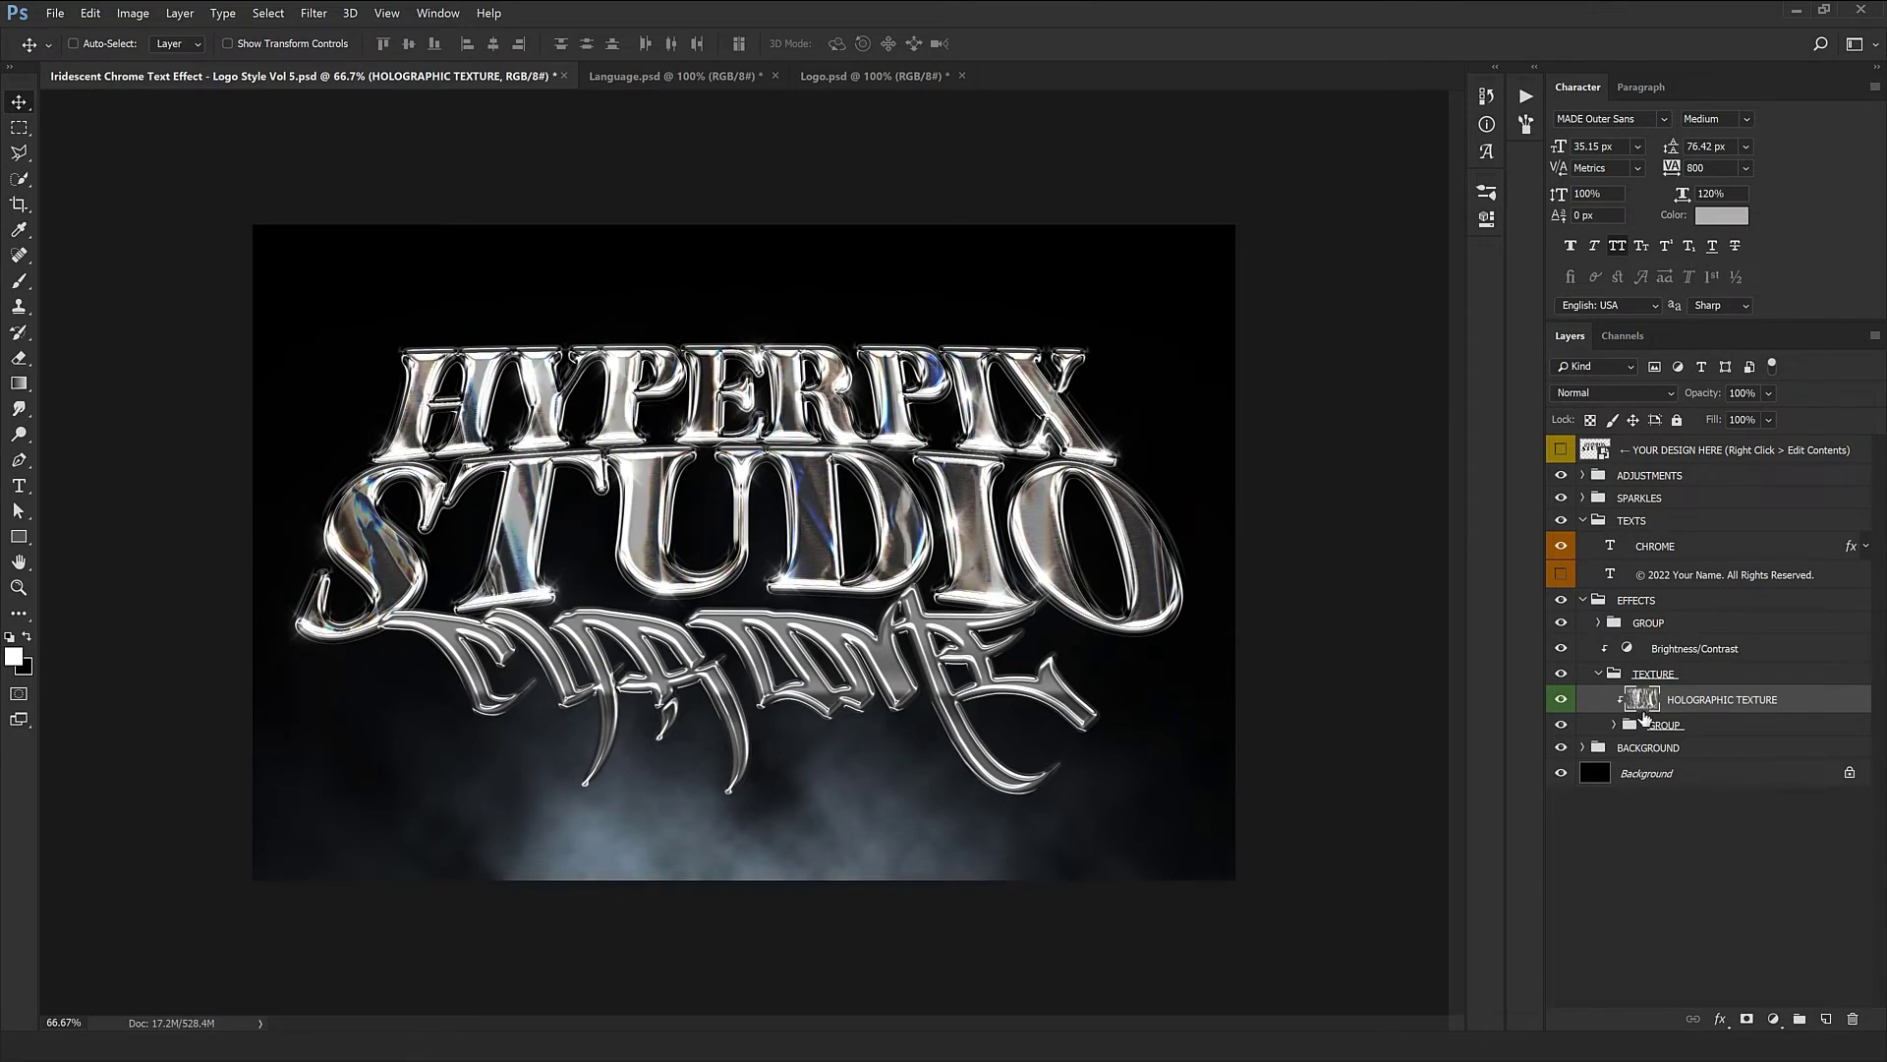
pyautogui.click(1579, 599)
# Step: Toggle the Smoke and Light layers of the BACKGROUND group off and on to compare the backdrop
pyautogui.click(1582, 622)
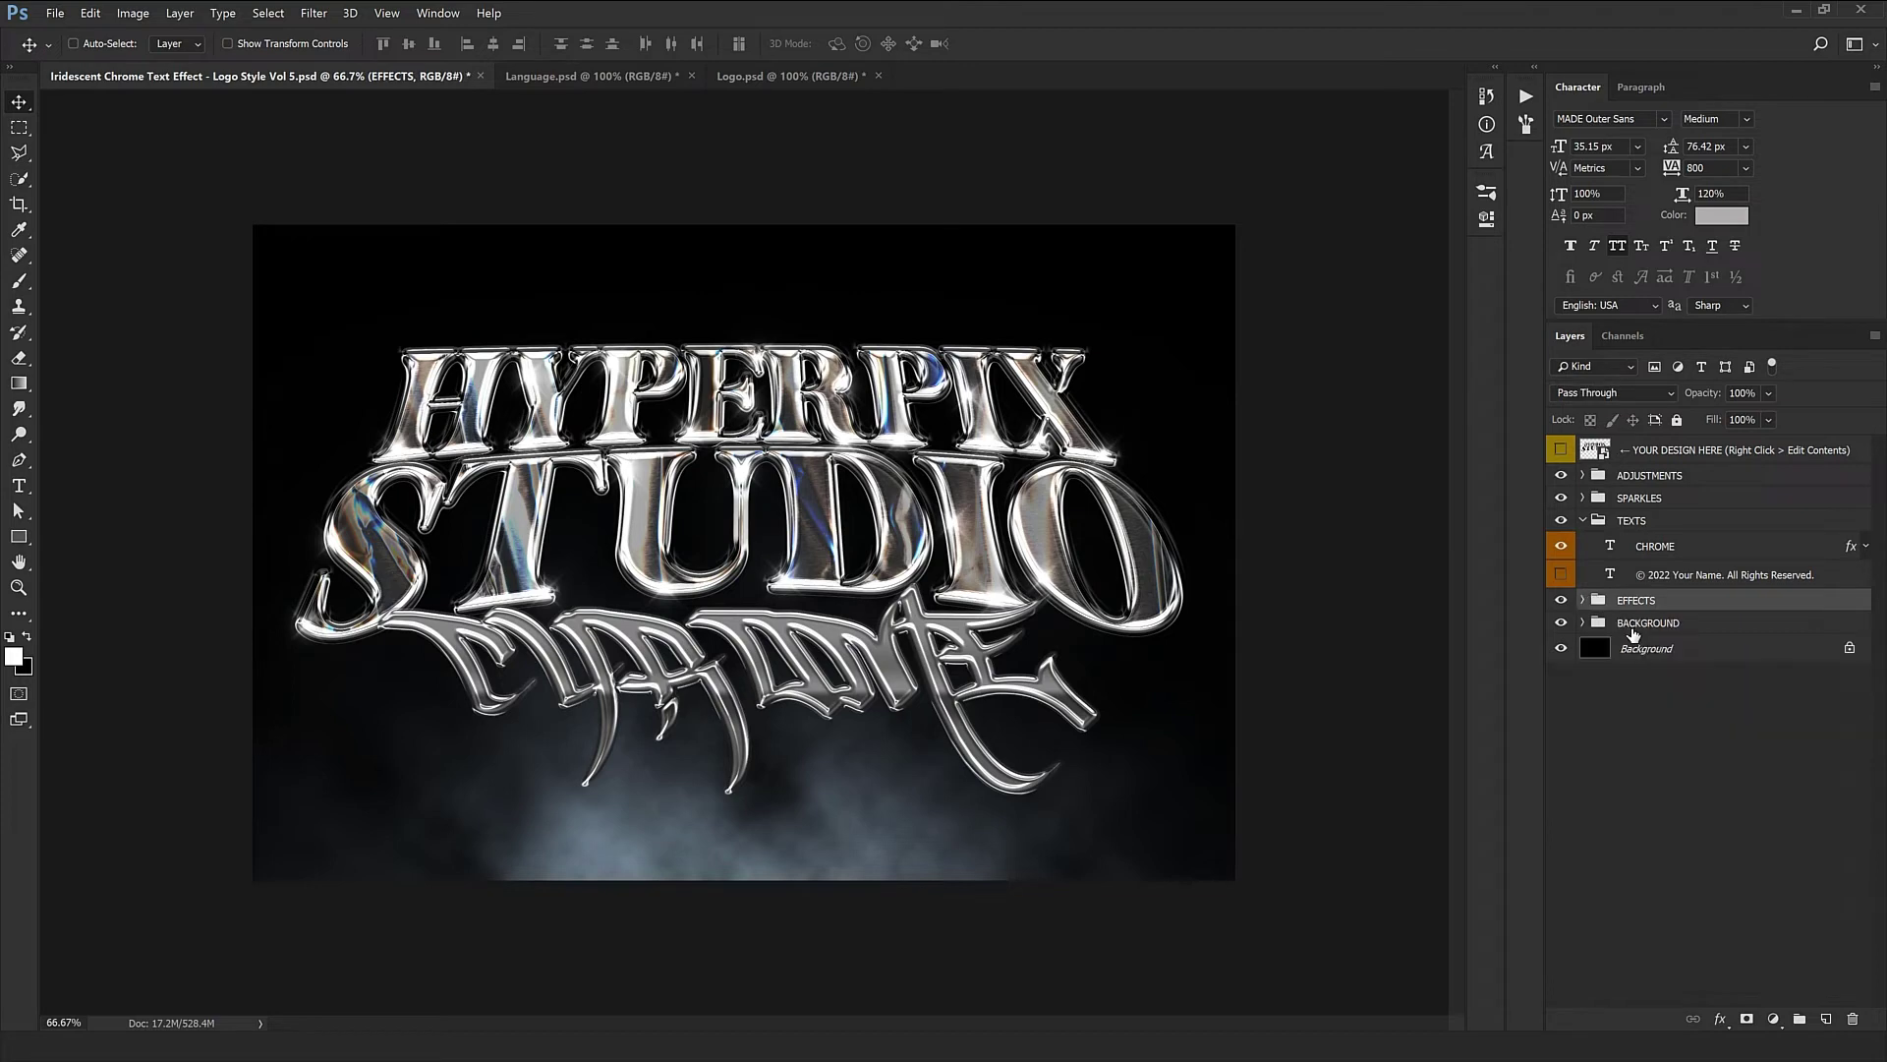
pyautogui.click(1652, 623)
pyautogui.click(1652, 650)
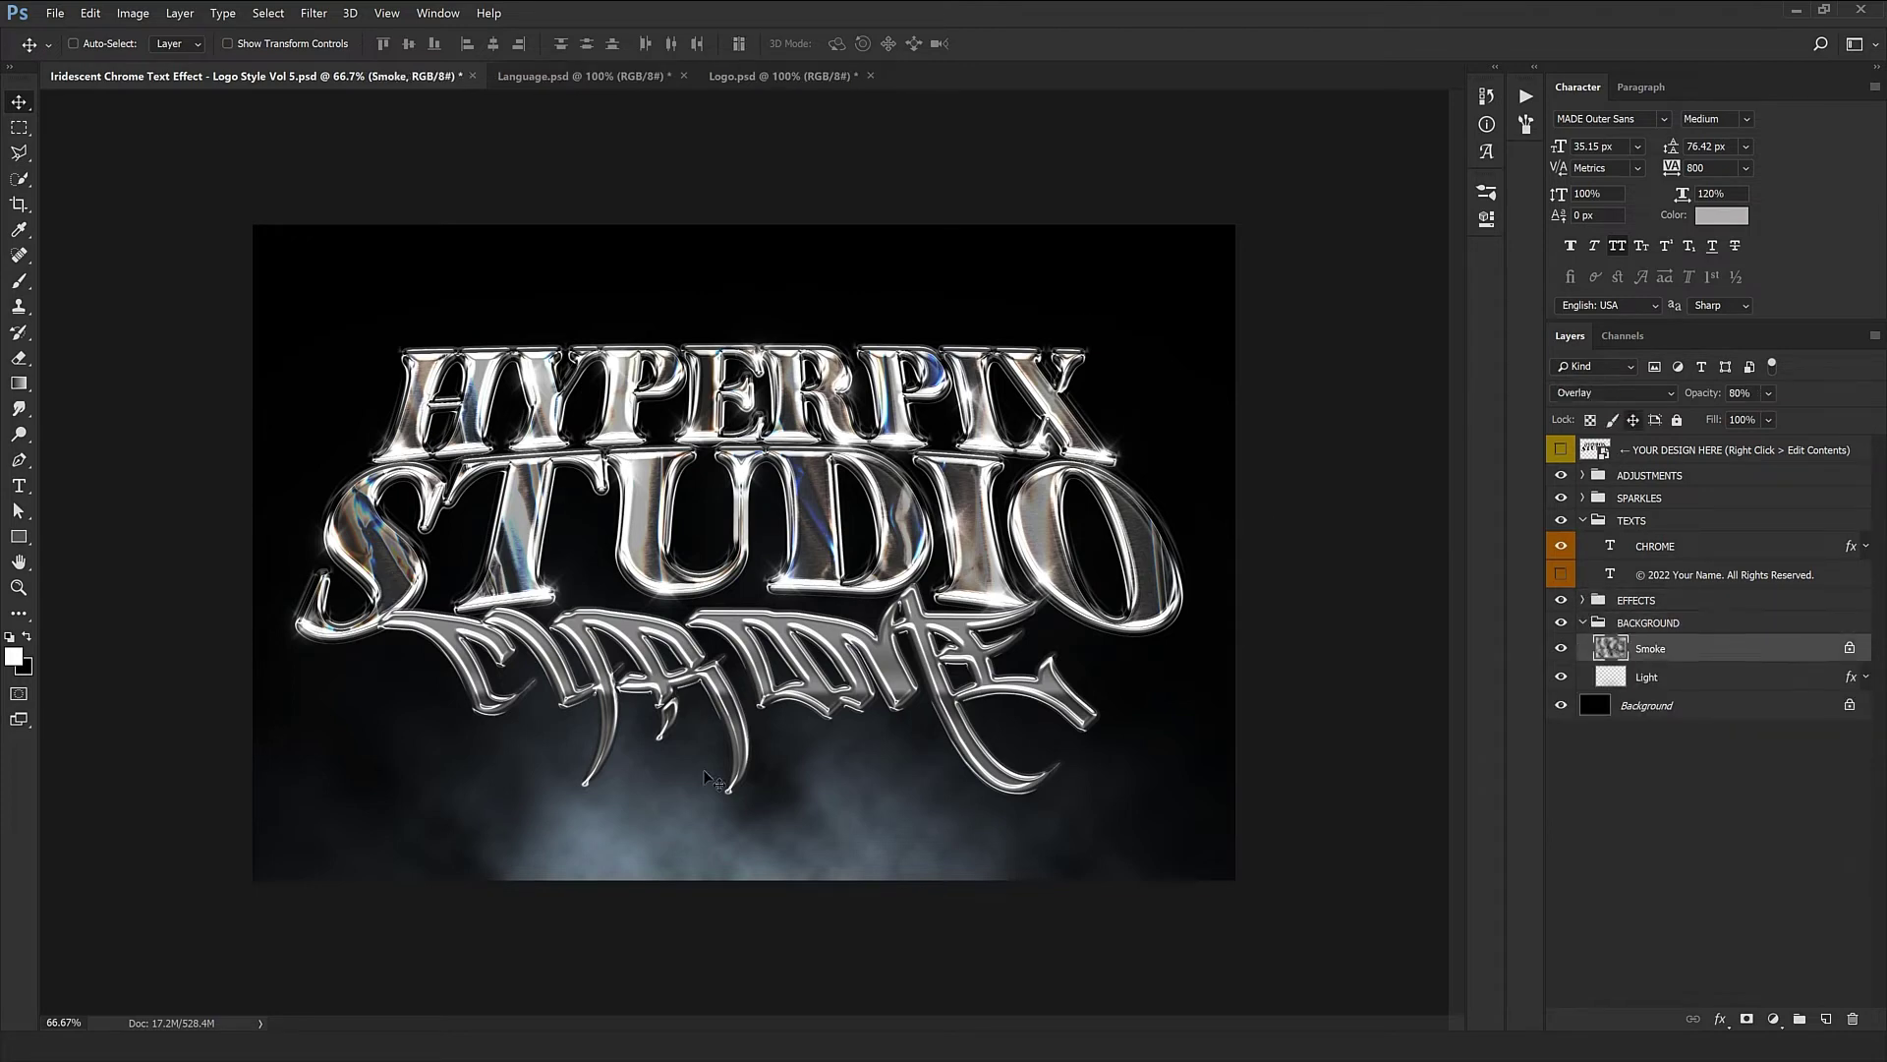
pyautogui.click(1561, 649)
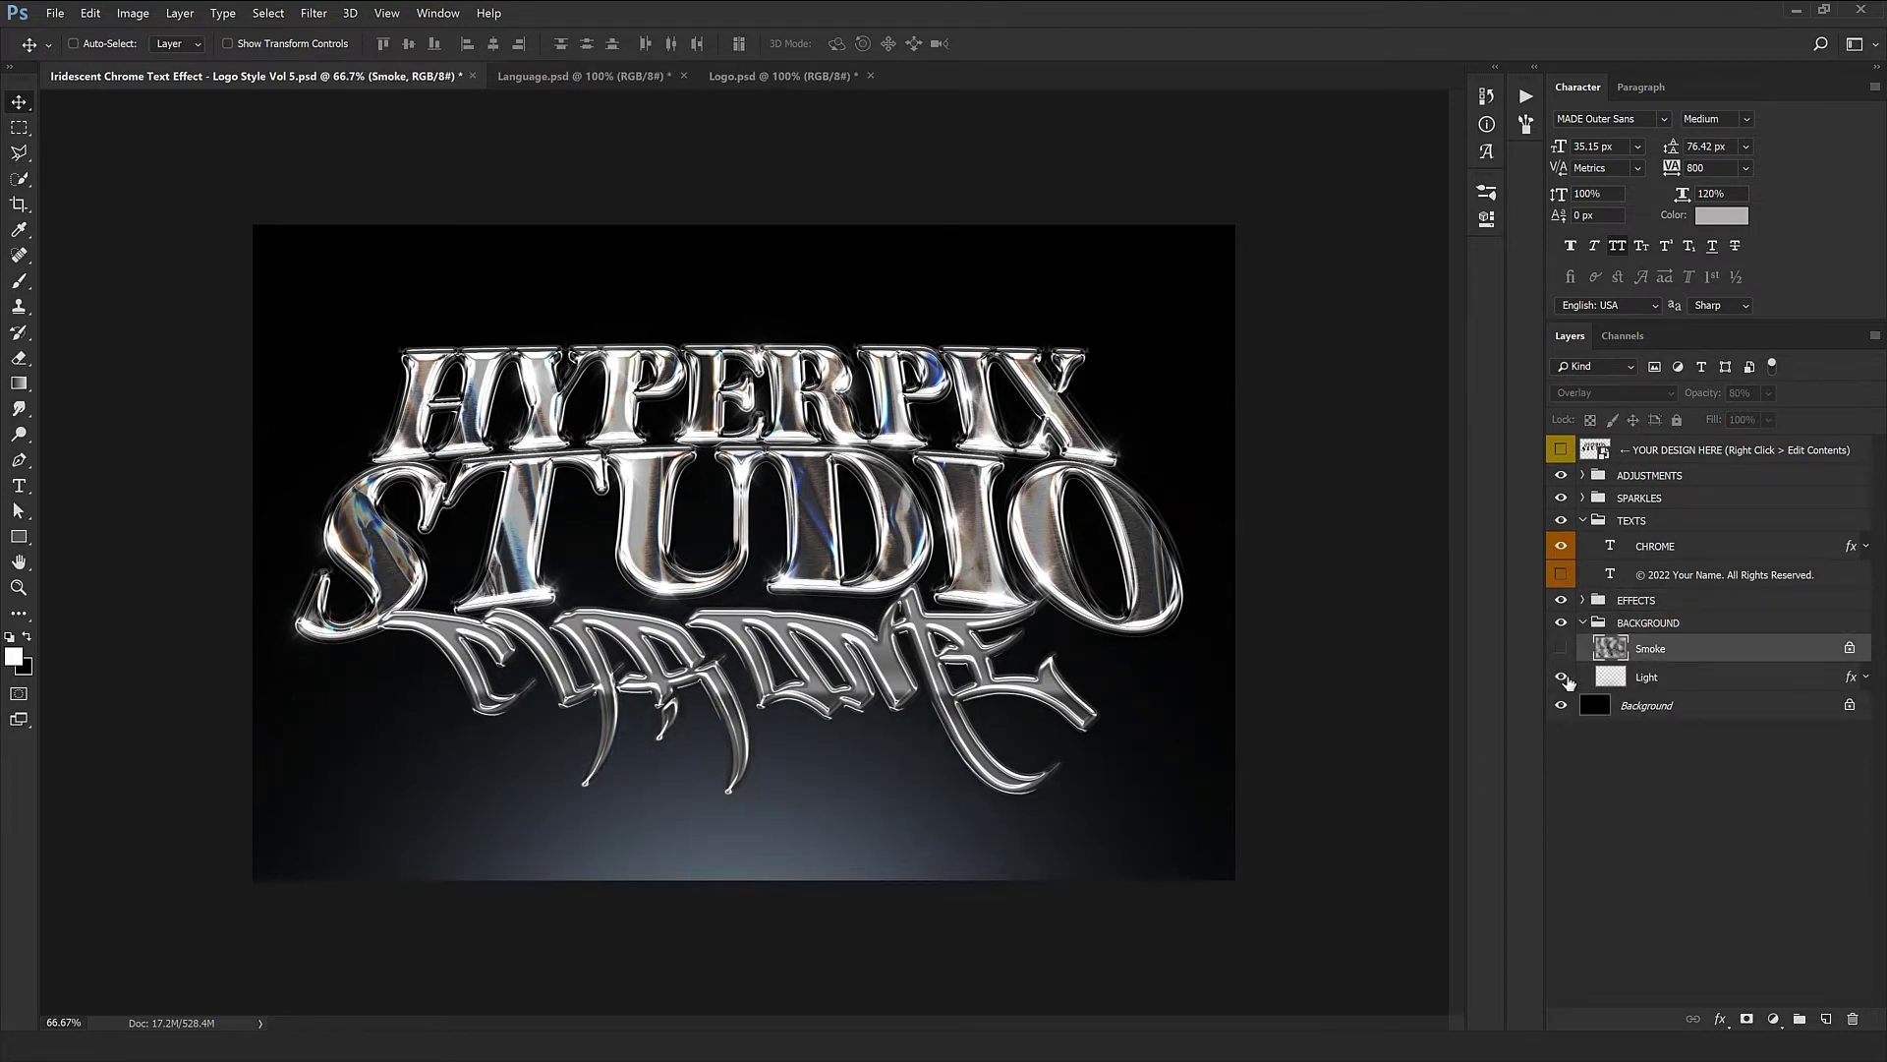
pyautogui.click(1562, 677)
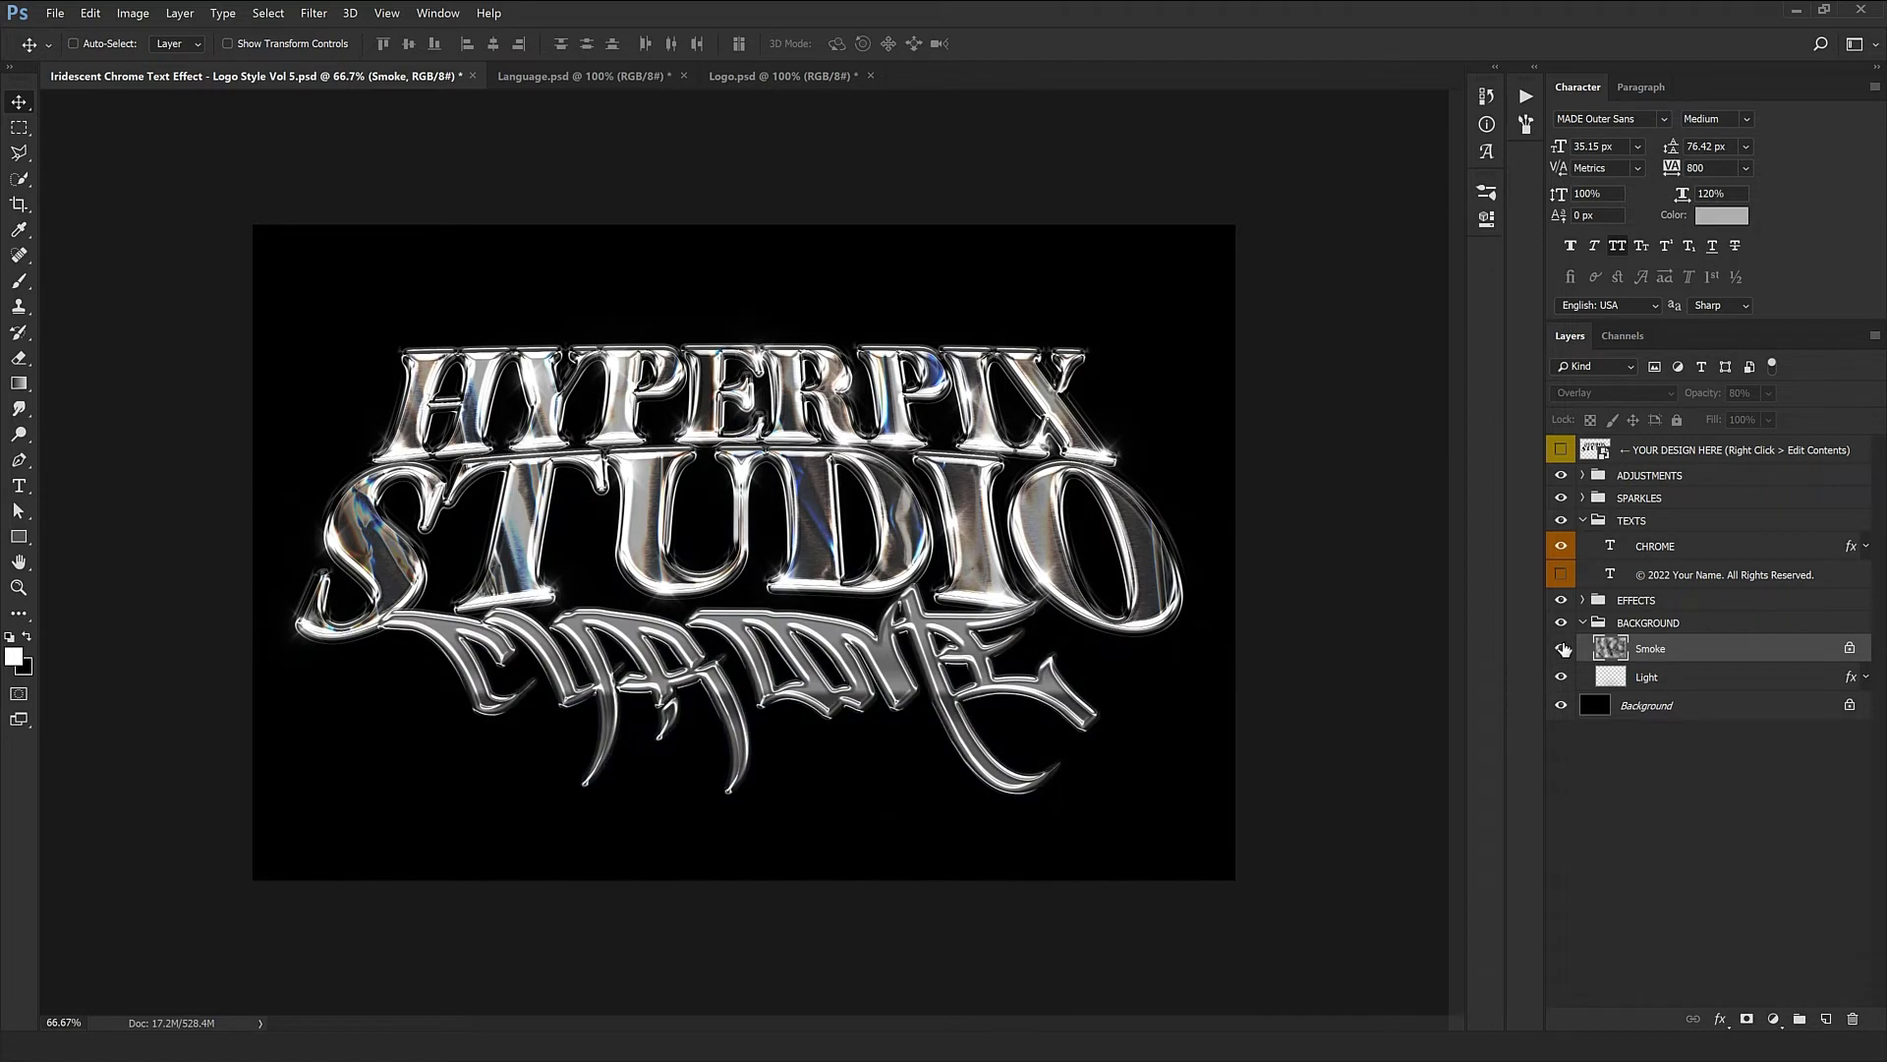
pyautogui.click(1561, 649)
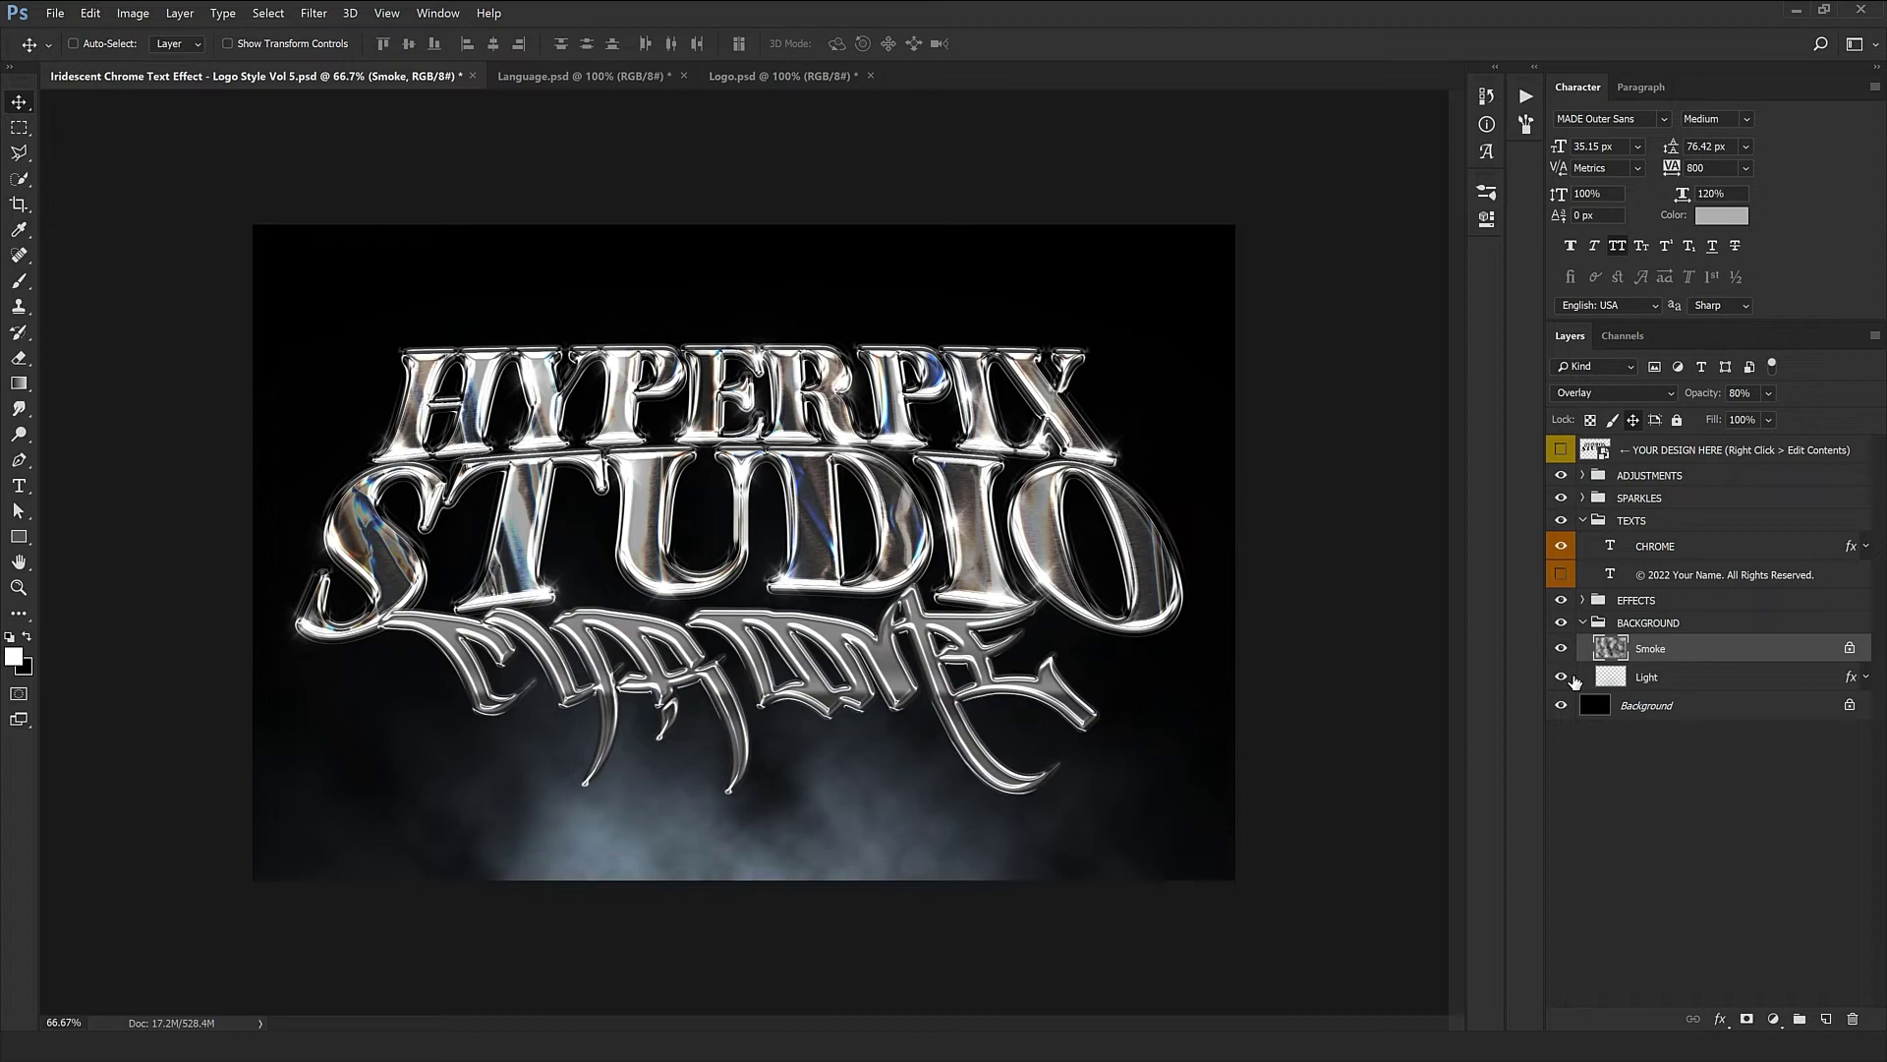
# Step: Hide the Background layer and the BACKGROUND and SPARKLES groups, and inspect the chrome lettering's details on transparency
pyautogui.click(1651, 708)
pyautogui.click(1561, 704)
pyautogui.click(1561, 622)
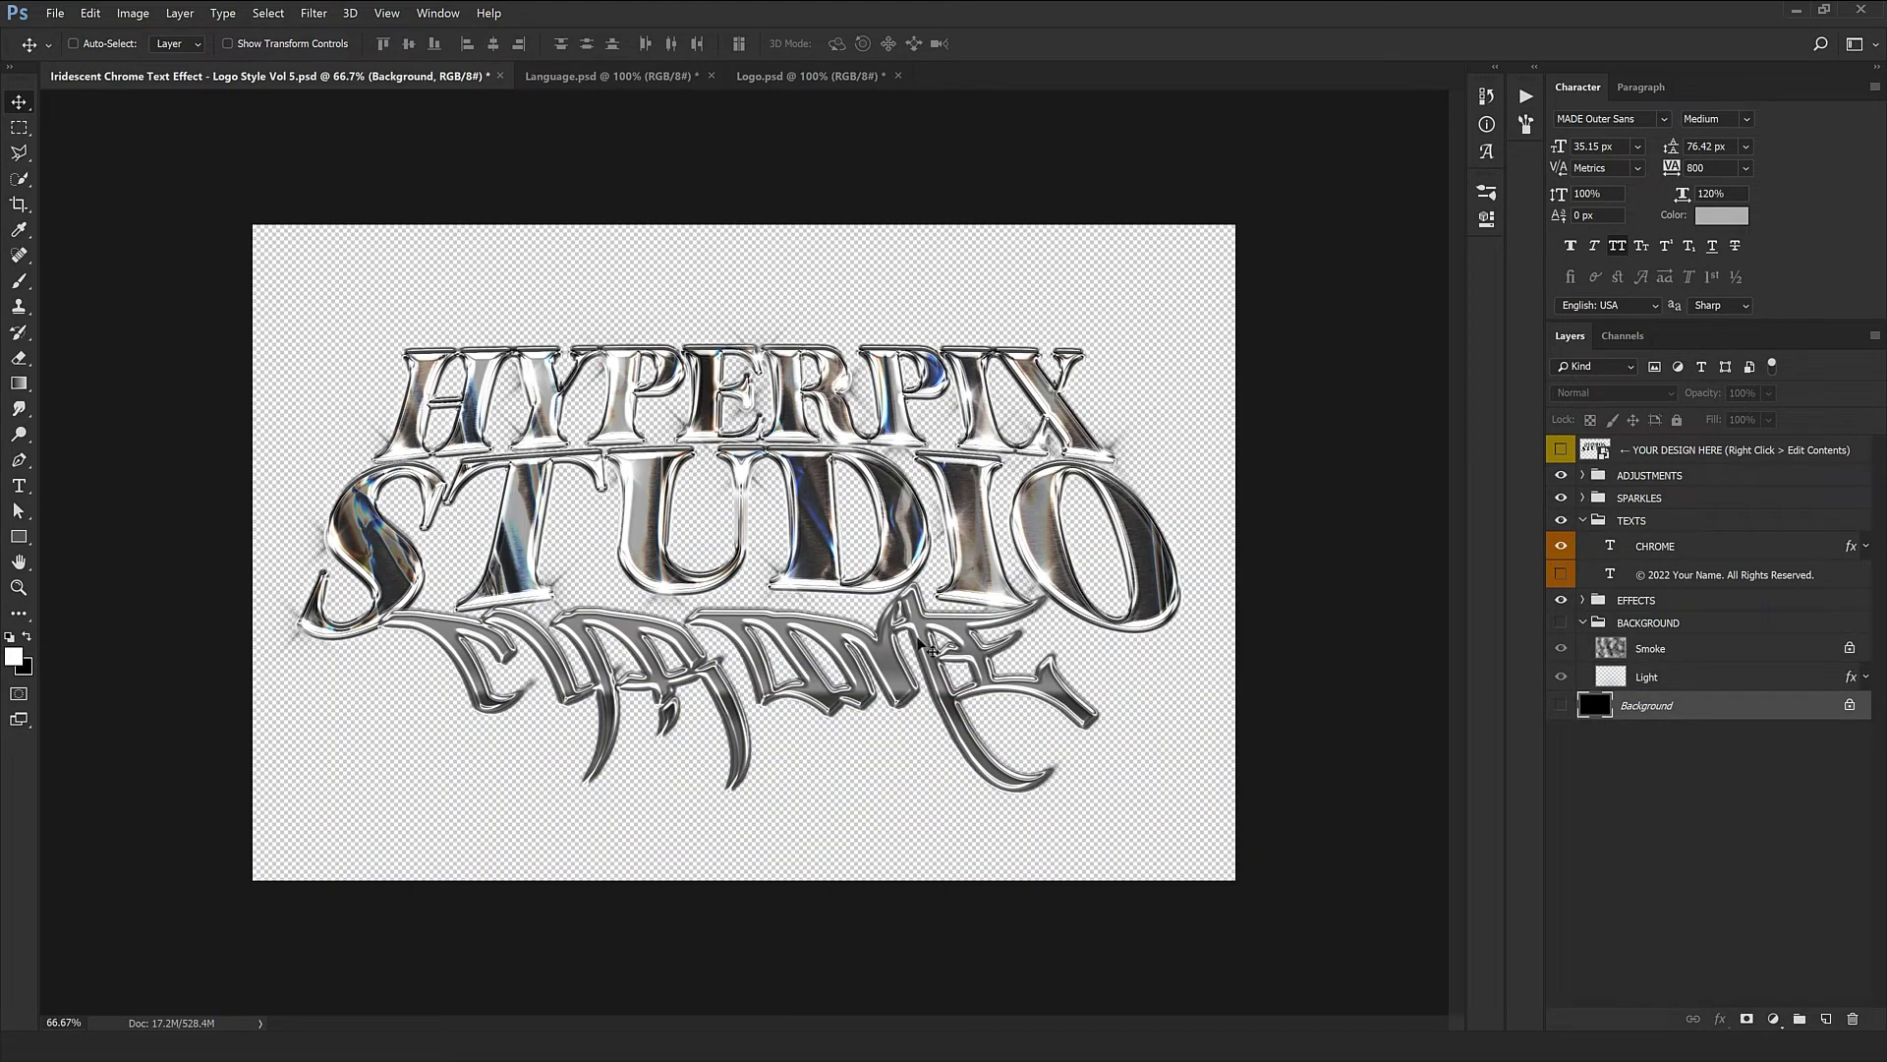
pyautogui.hotkey('ctrl', '1')
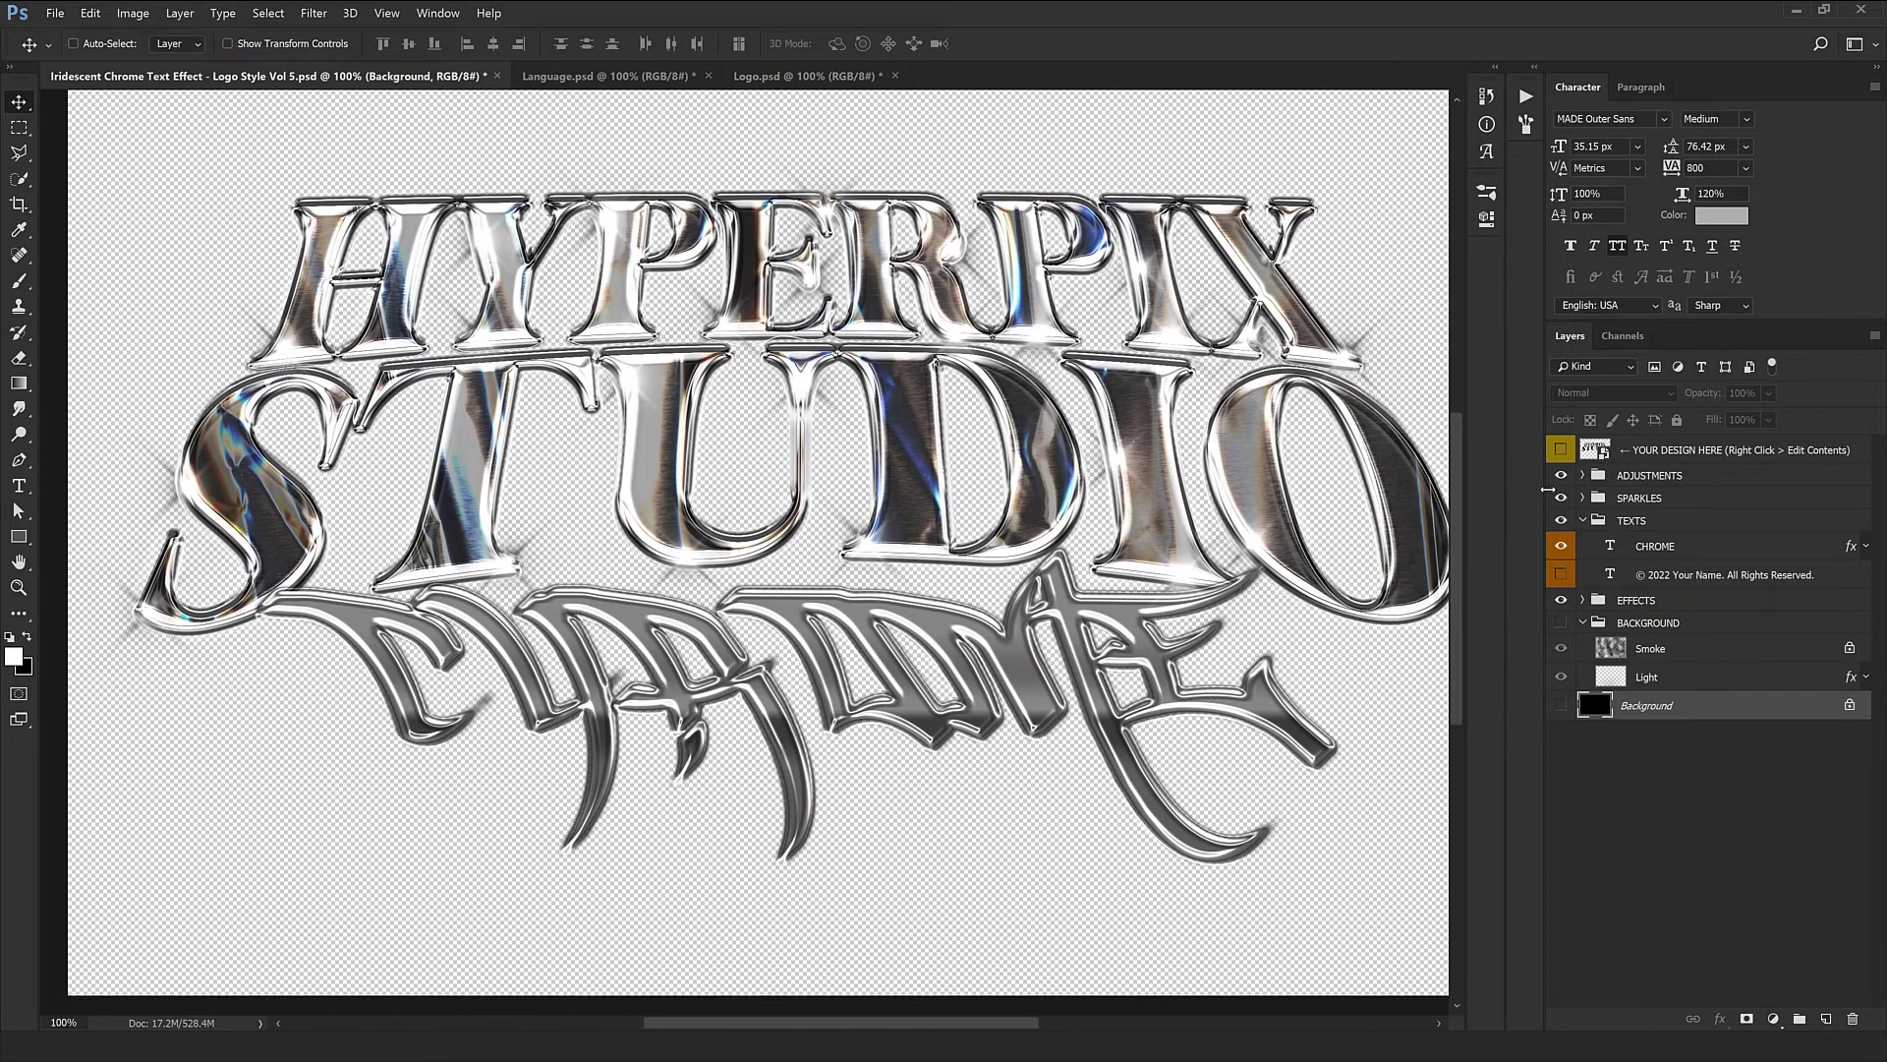
pyautogui.click(1561, 498)
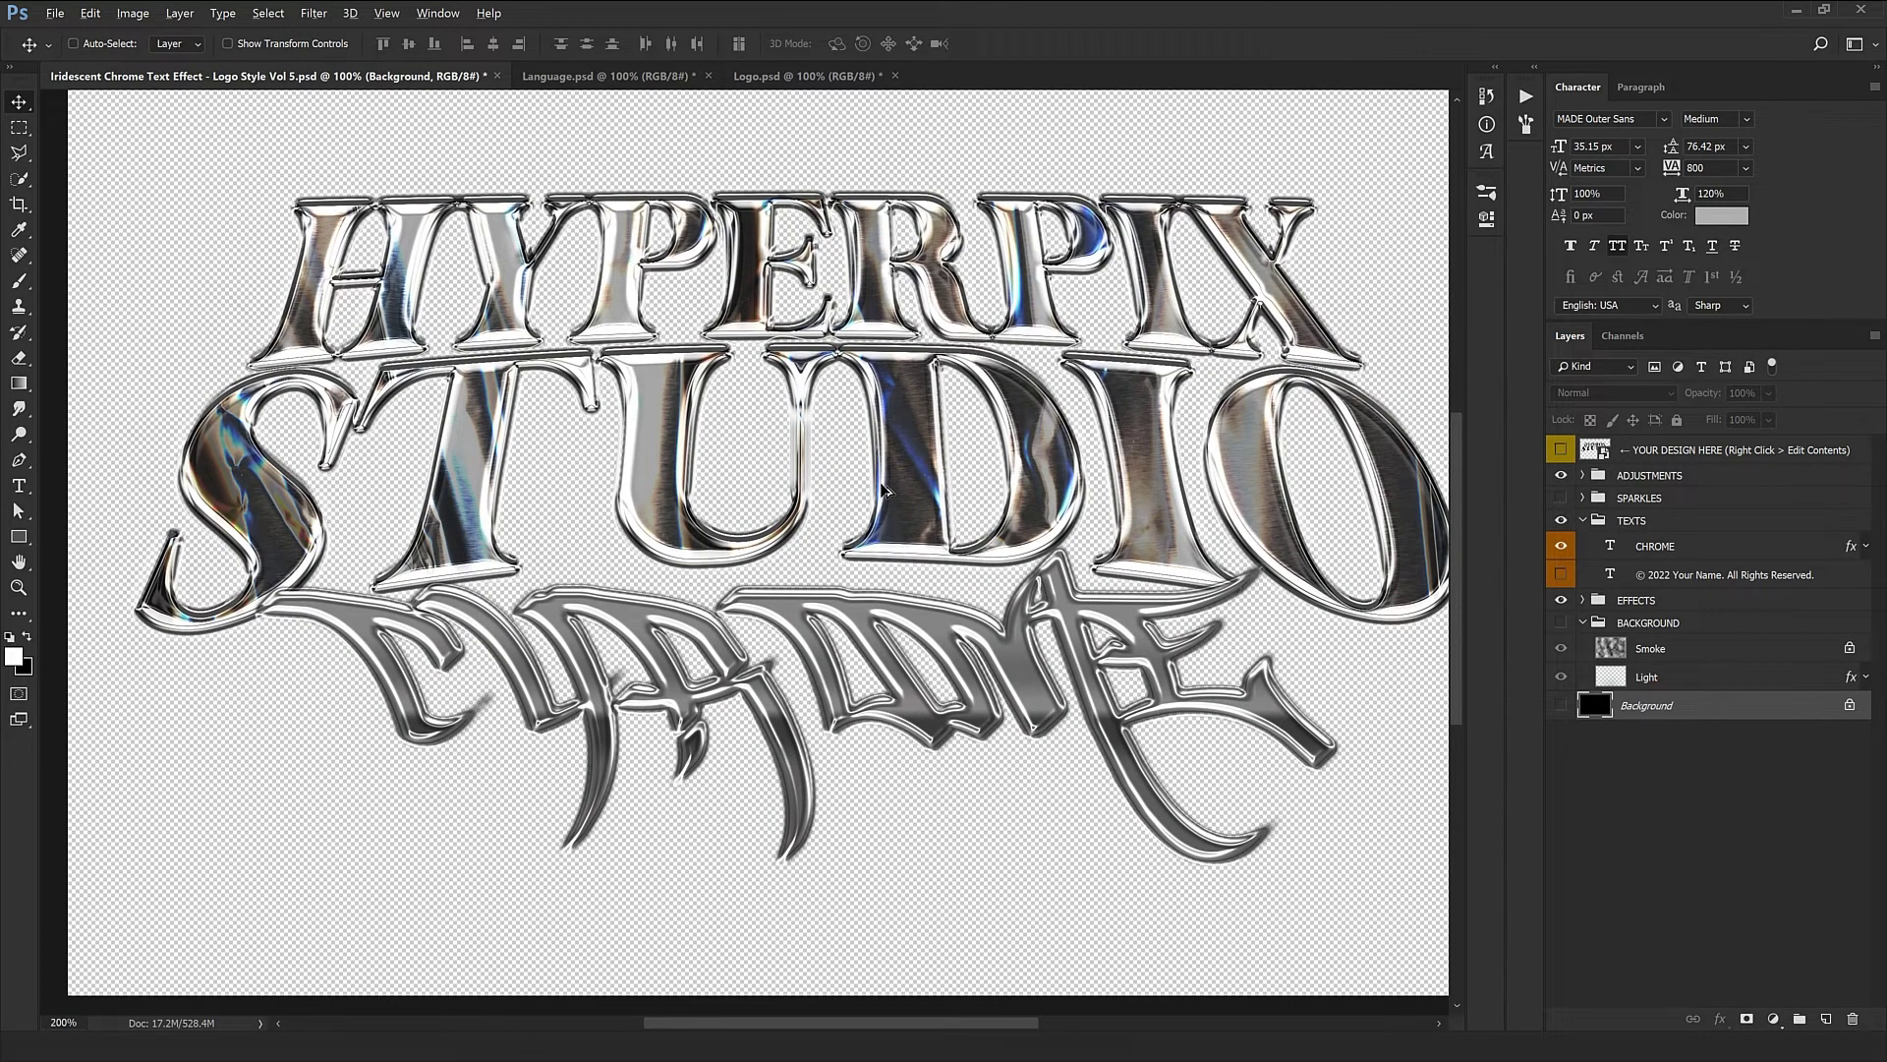
pyautogui.hotkey('ctrl', '+')
pyautogui.moveTo(791, 467); pyautogui.dragTo(944, 695)
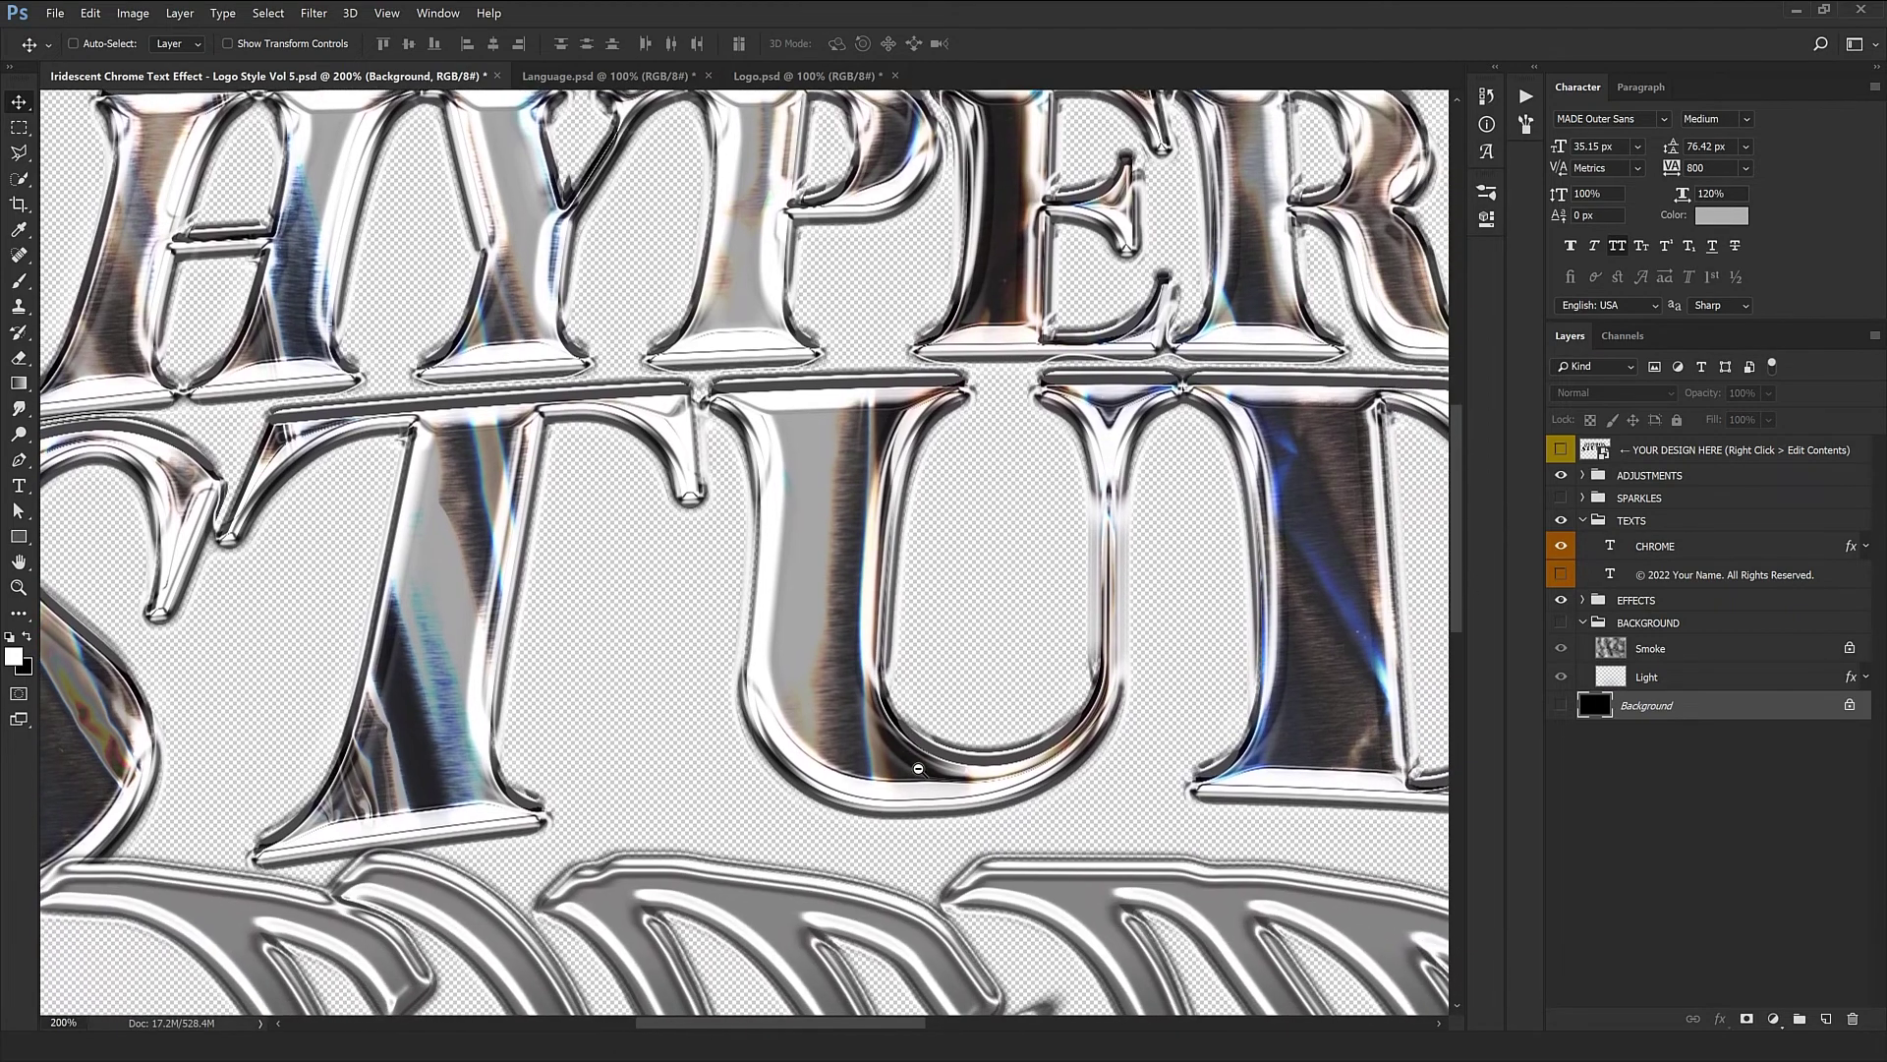
pyautogui.keyDown('alt'); pyautogui.click(918, 769); pyautogui.keyUp('alt')
pyautogui.keyDown('alt'); pyautogui.click(918, 768); pyautogui.keyUp('alt')
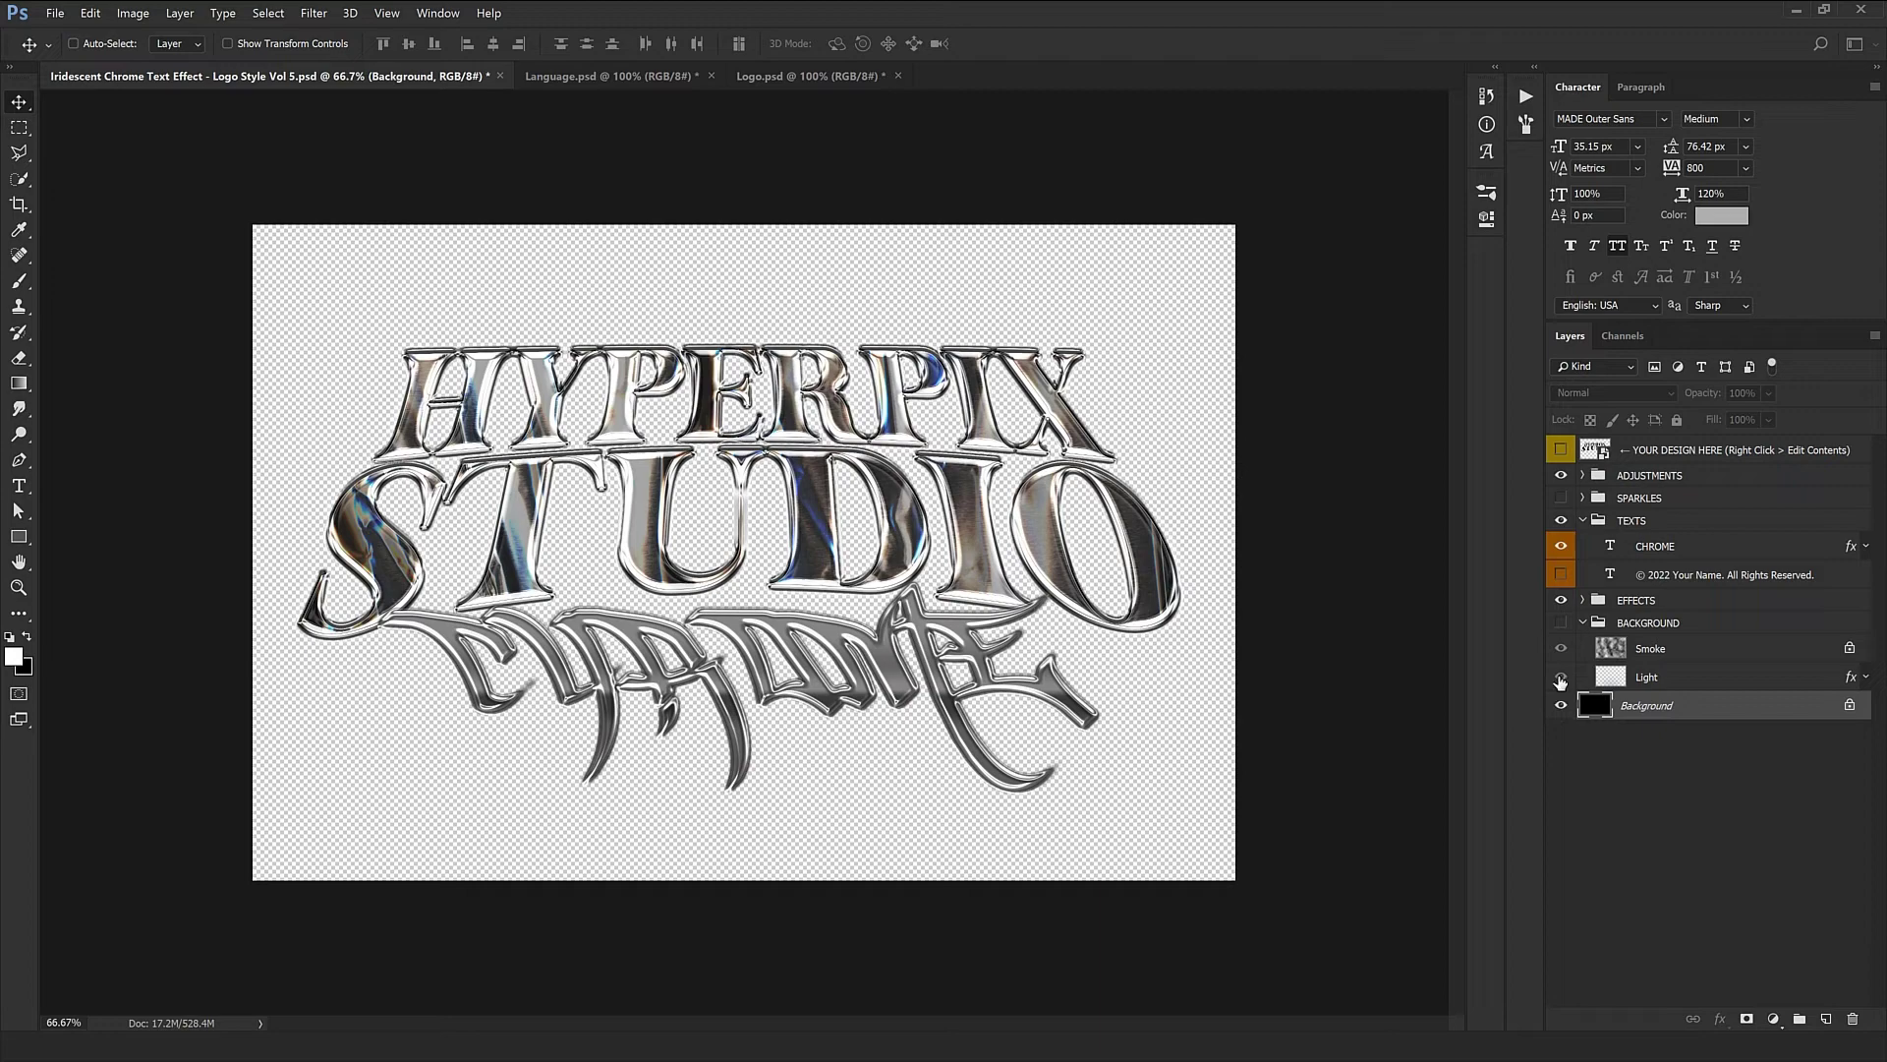
# Step: Turn on the visibility of all hidden layers, including YOUR DESIGN HERE, and collapse the BACKGROUND group
pyautogui.moveTo(1560, 680); pyautogui.dragTo(1561, 449)
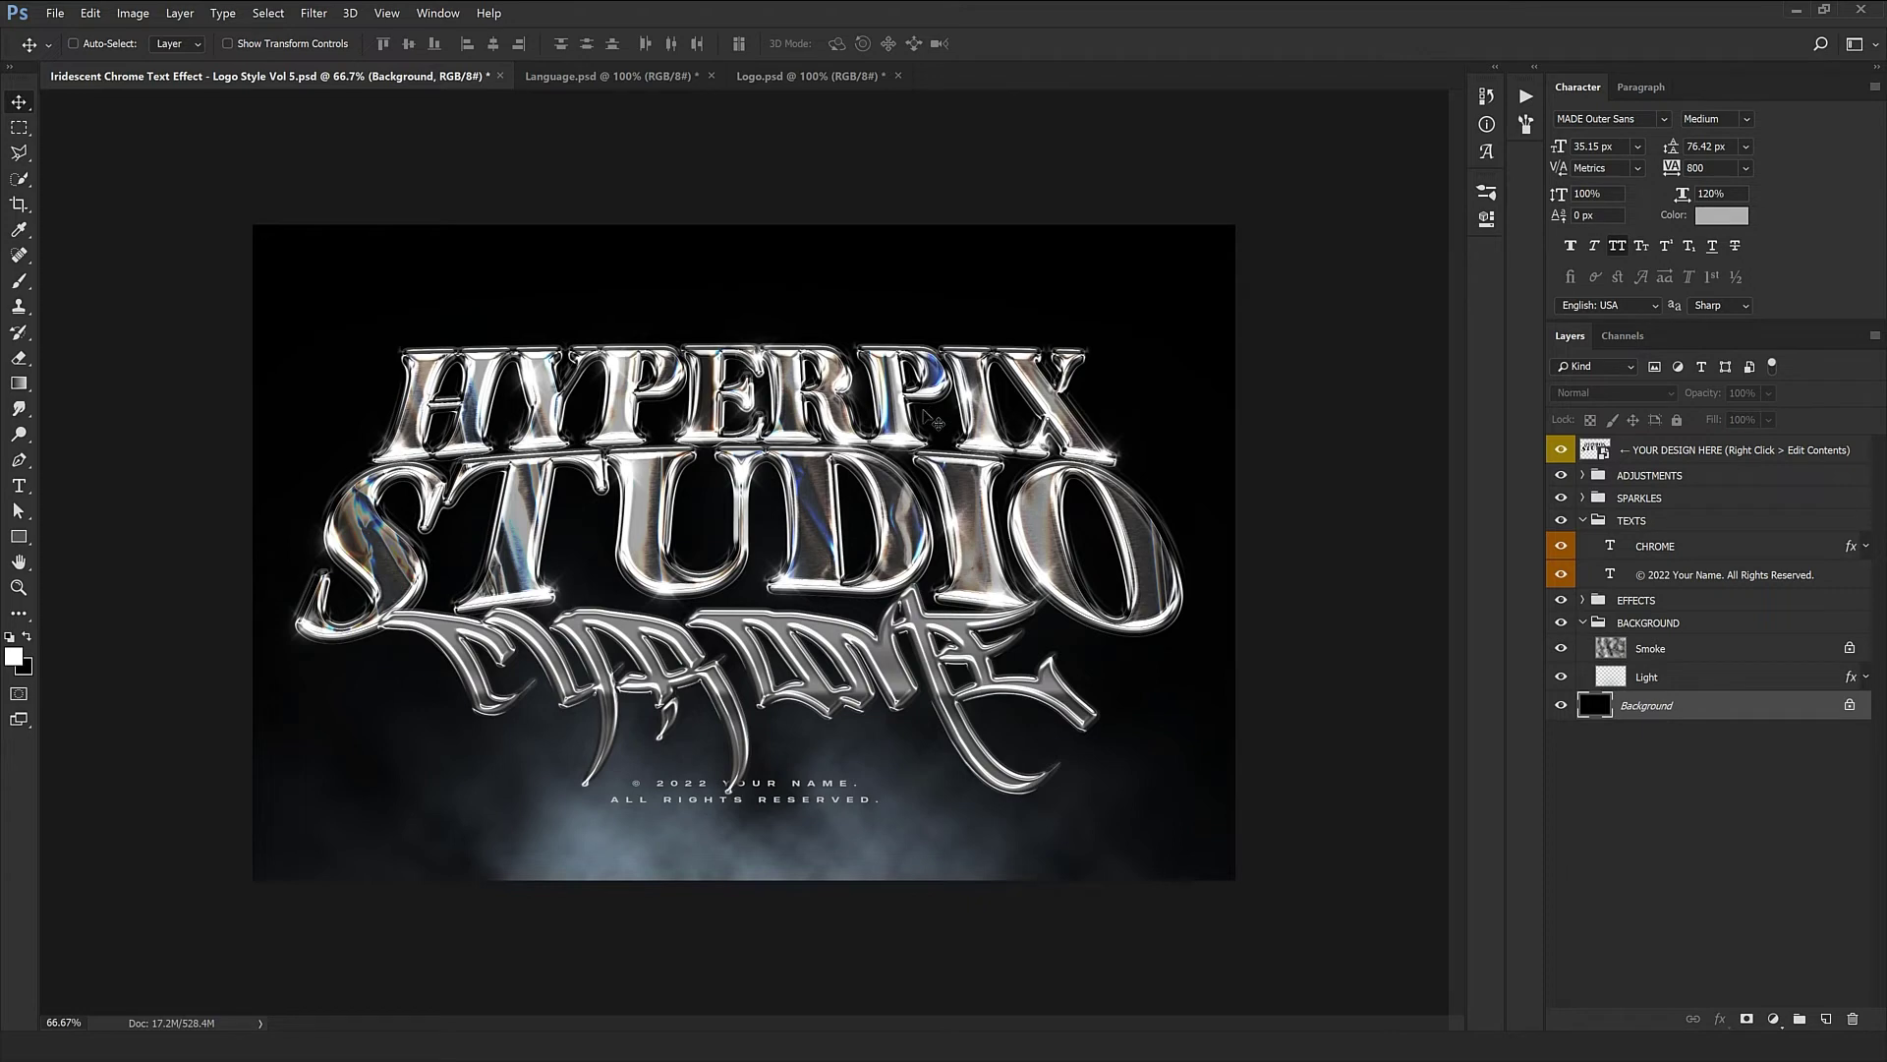
pyautogui.click(1593, 627)
pyautogui.click(1582, 622)
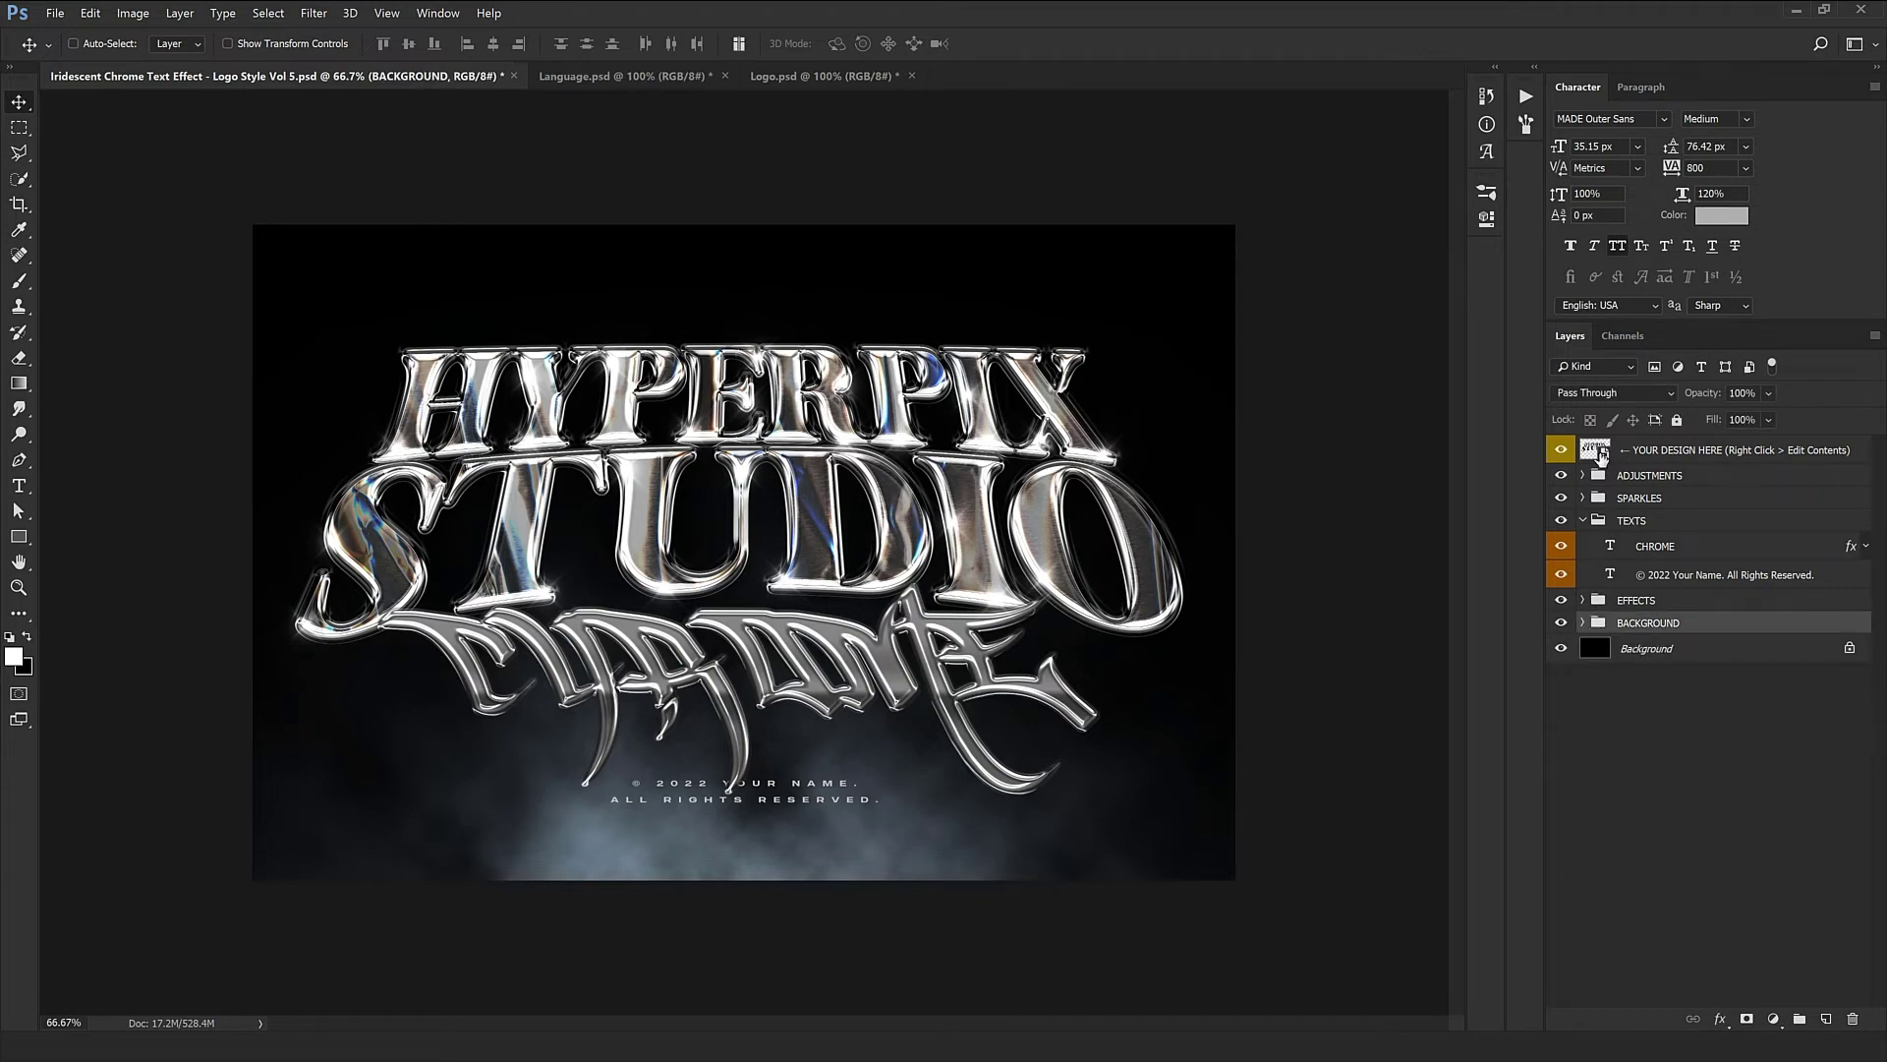
# Step: Open the YOUR DESIGN HERE contents, place the Burger King logo from the Logo image centered on the canvas, and delete the HYPERPIX STUDIO text layer
pyautogui.doubleClick(1594, 449)
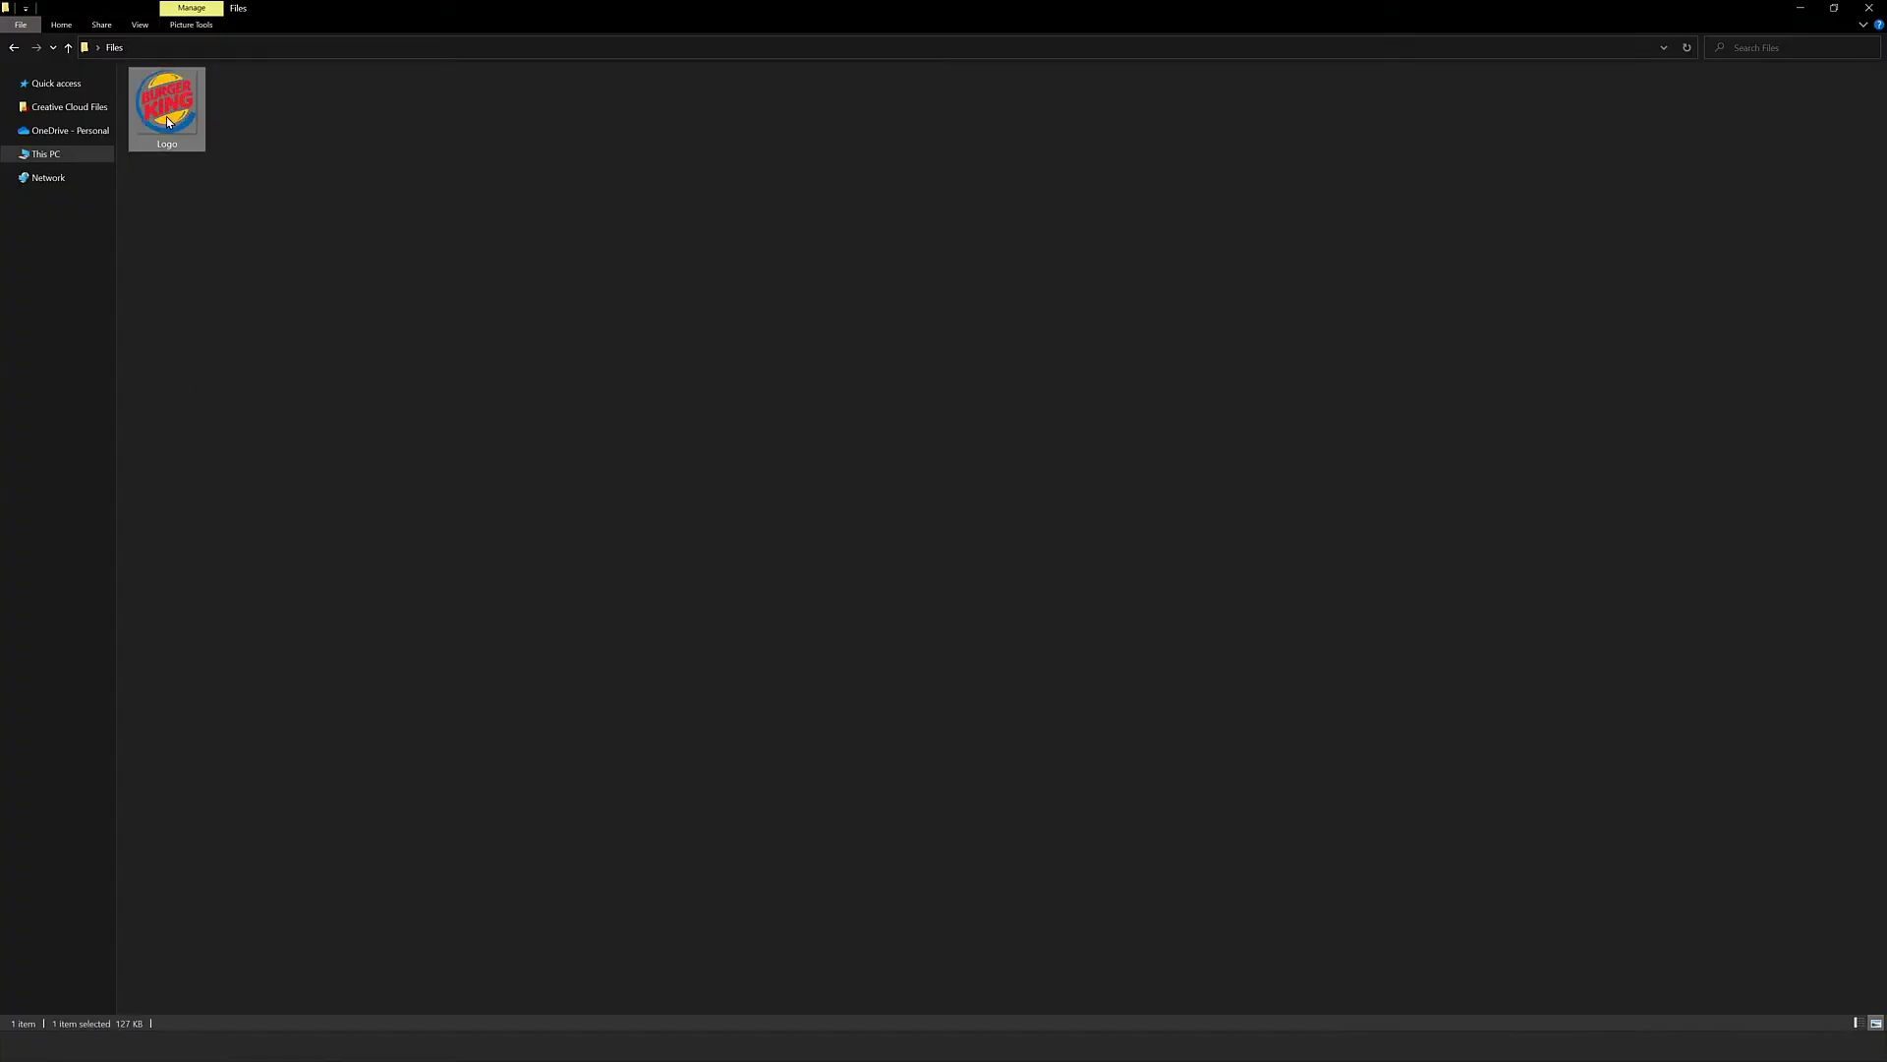
pyautogui.moveTo(168, 105); pyautogui.dragTo(39, 1017)
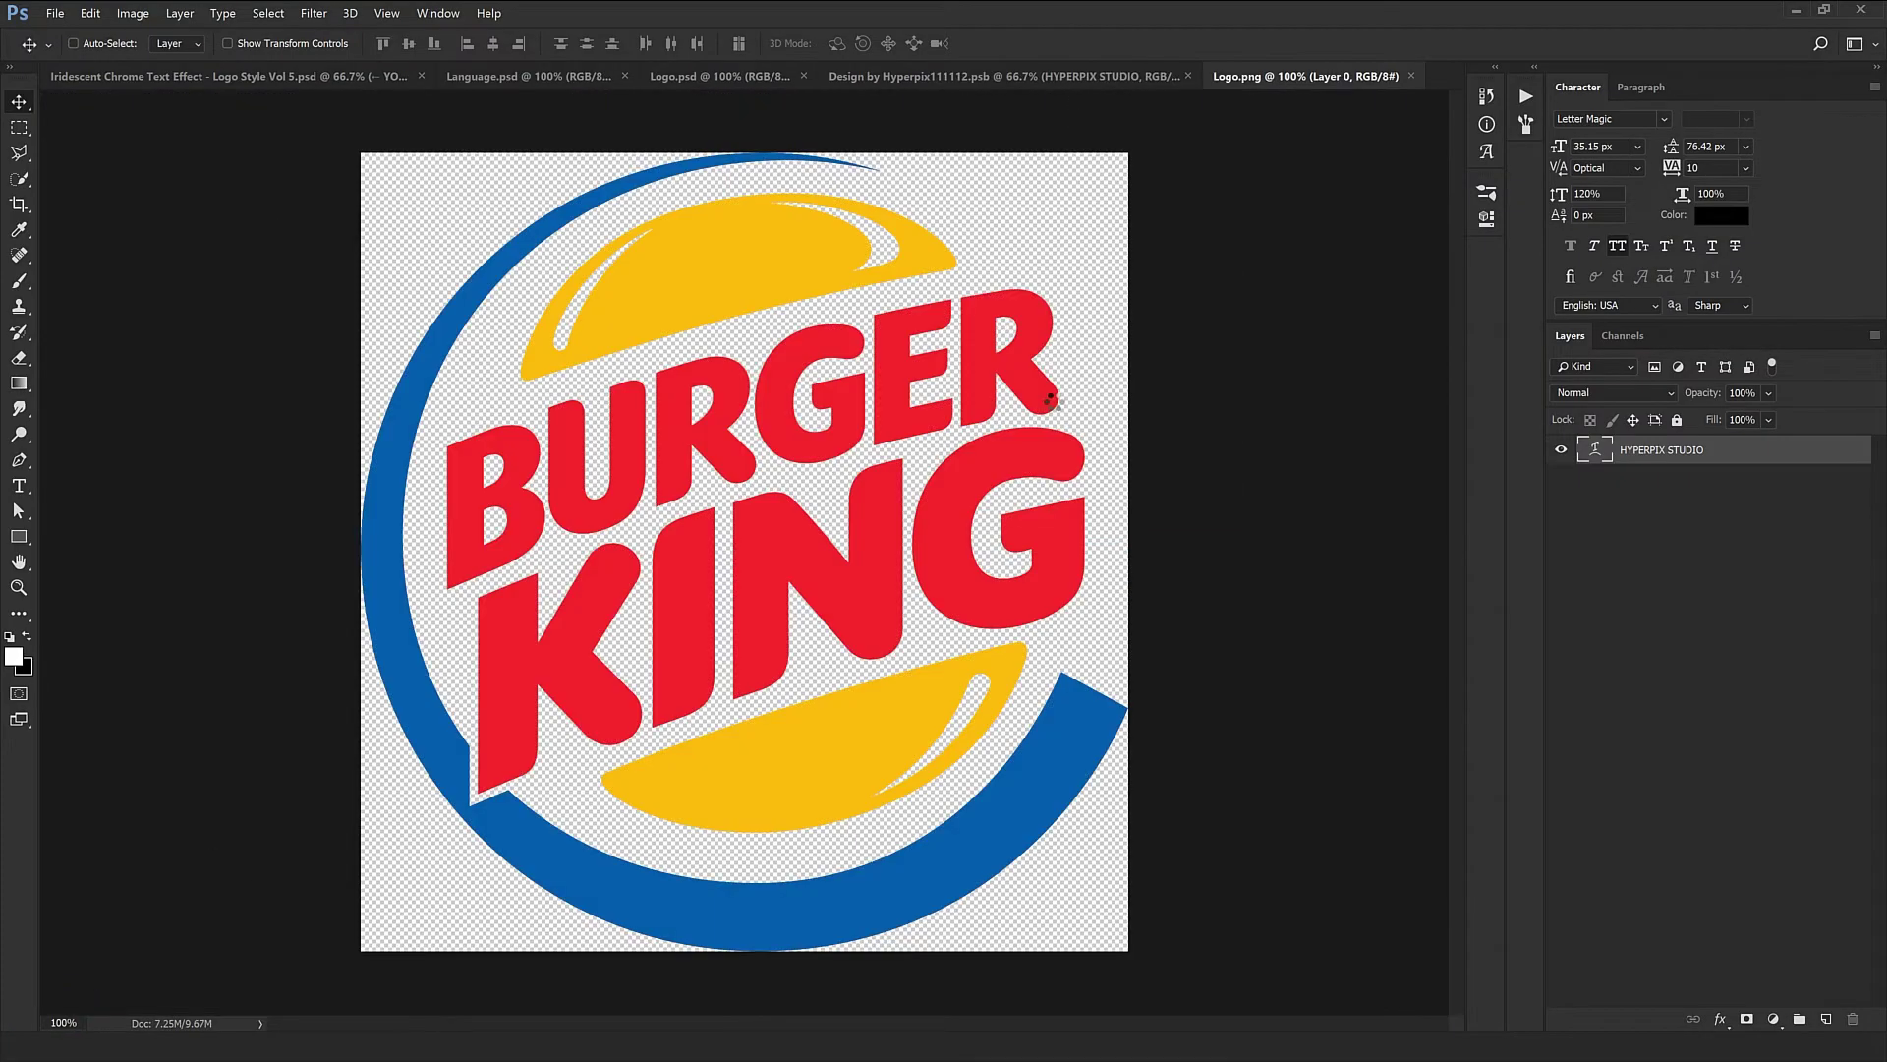
pyautogui.moveTo(960, 240); pyautogui.dragTo(812, 378)
pyautogui.hotkey('ctrl', 't')
pyautogui.press('Return')
pyautogui.click(1685, 481)
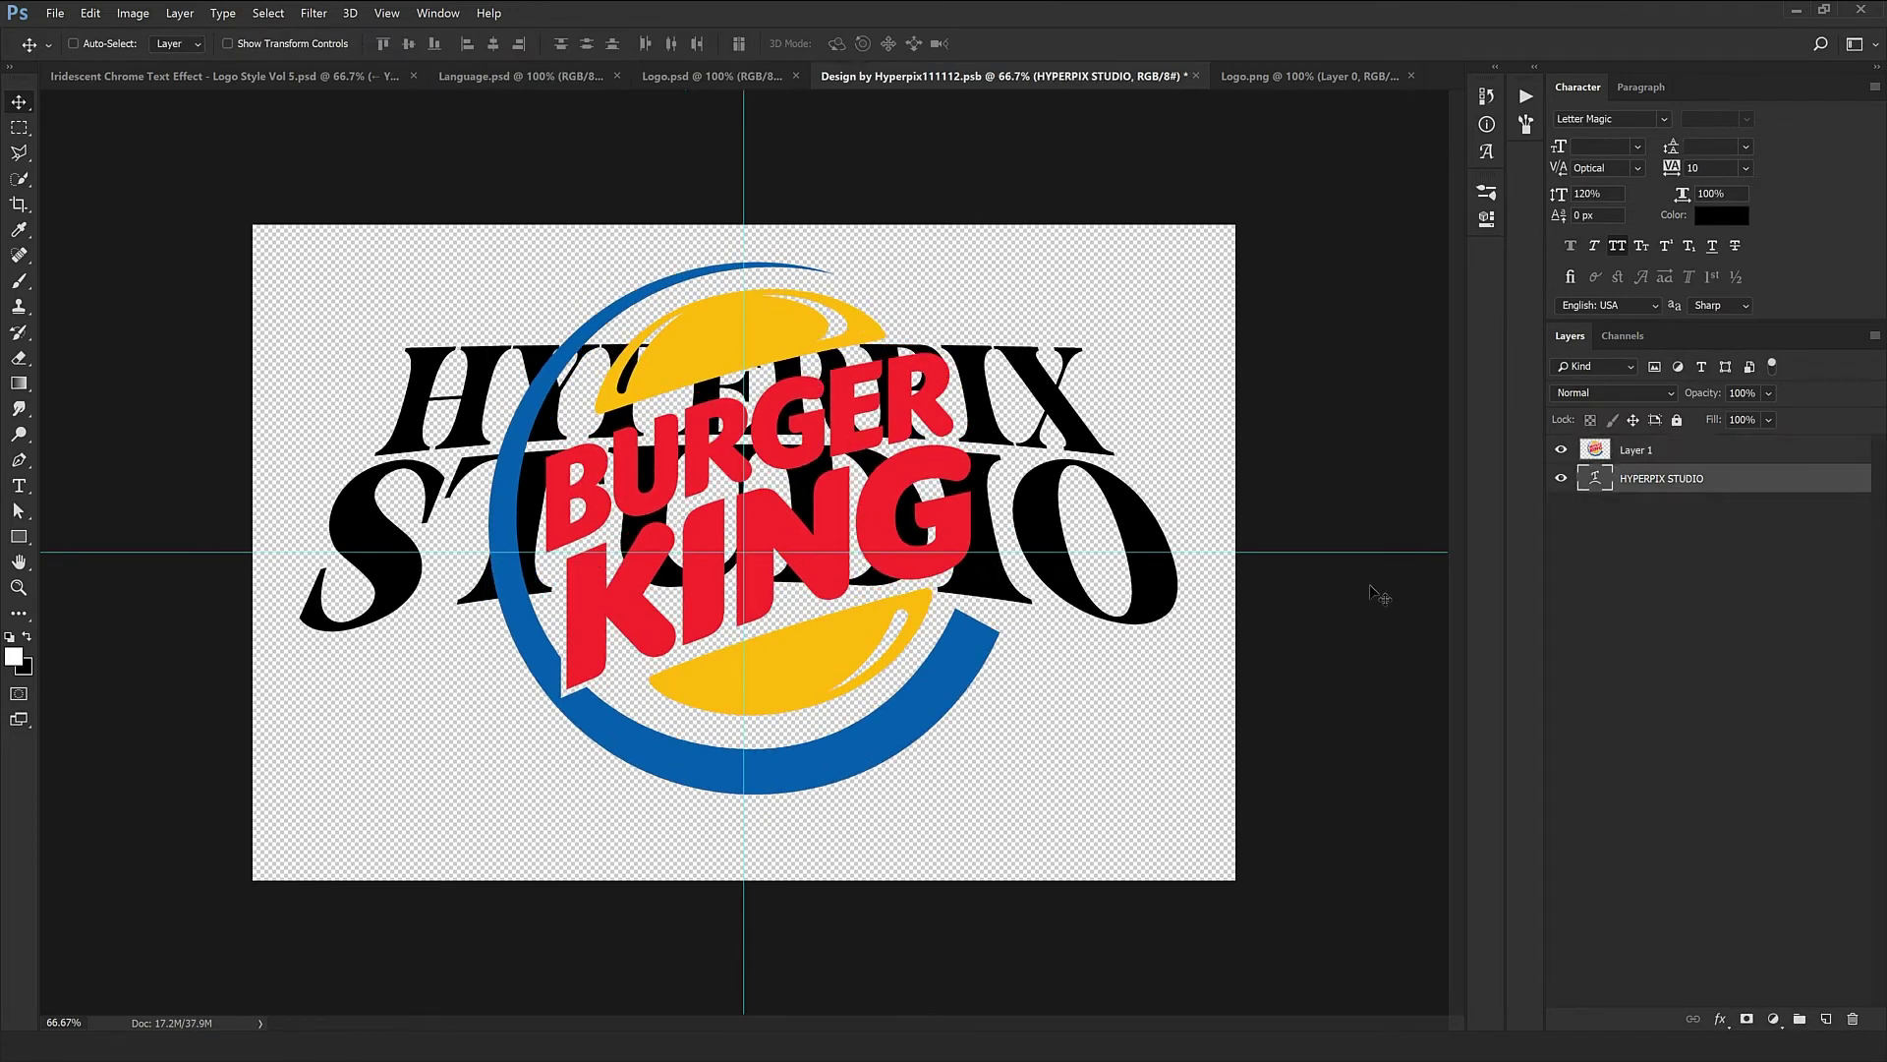
pyautogui.click(1850, 1020)
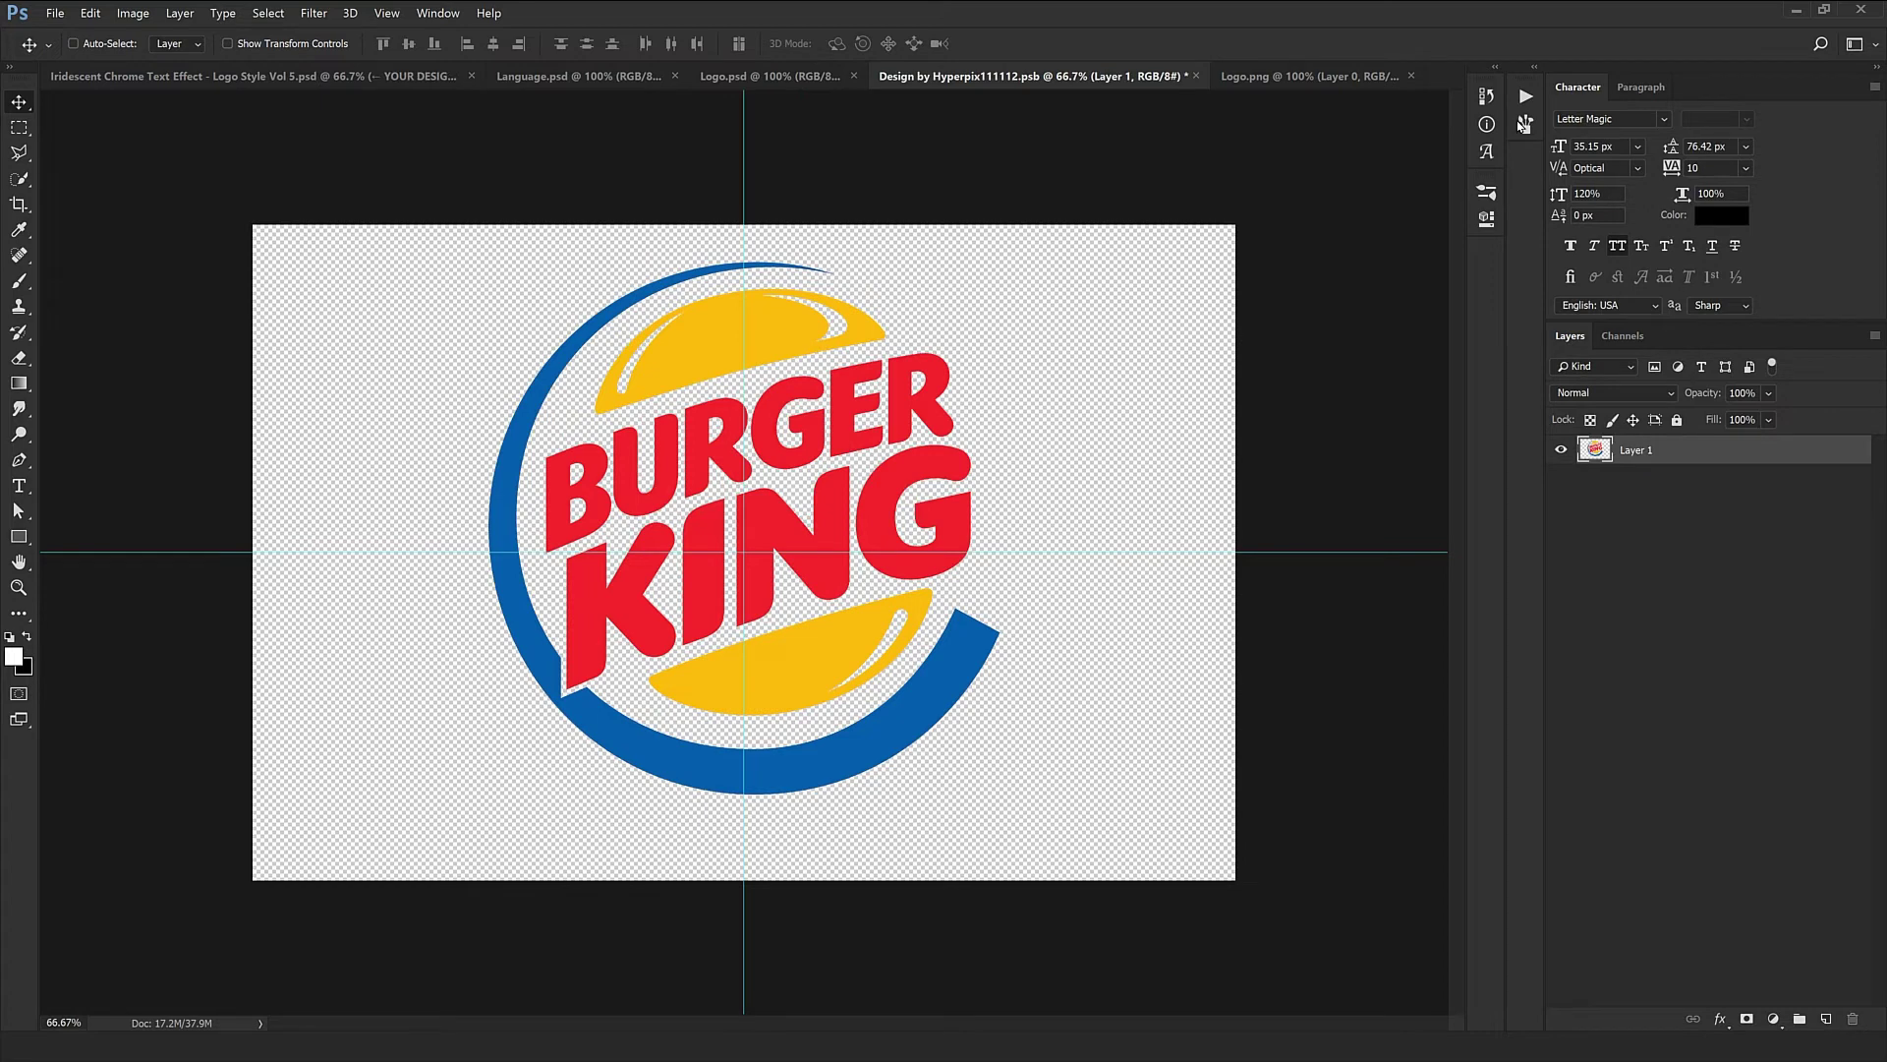
# Step: Close the Logo.png document, and save and close the edited smart object to update the chrome template
pyautogui.click(1411, 78)
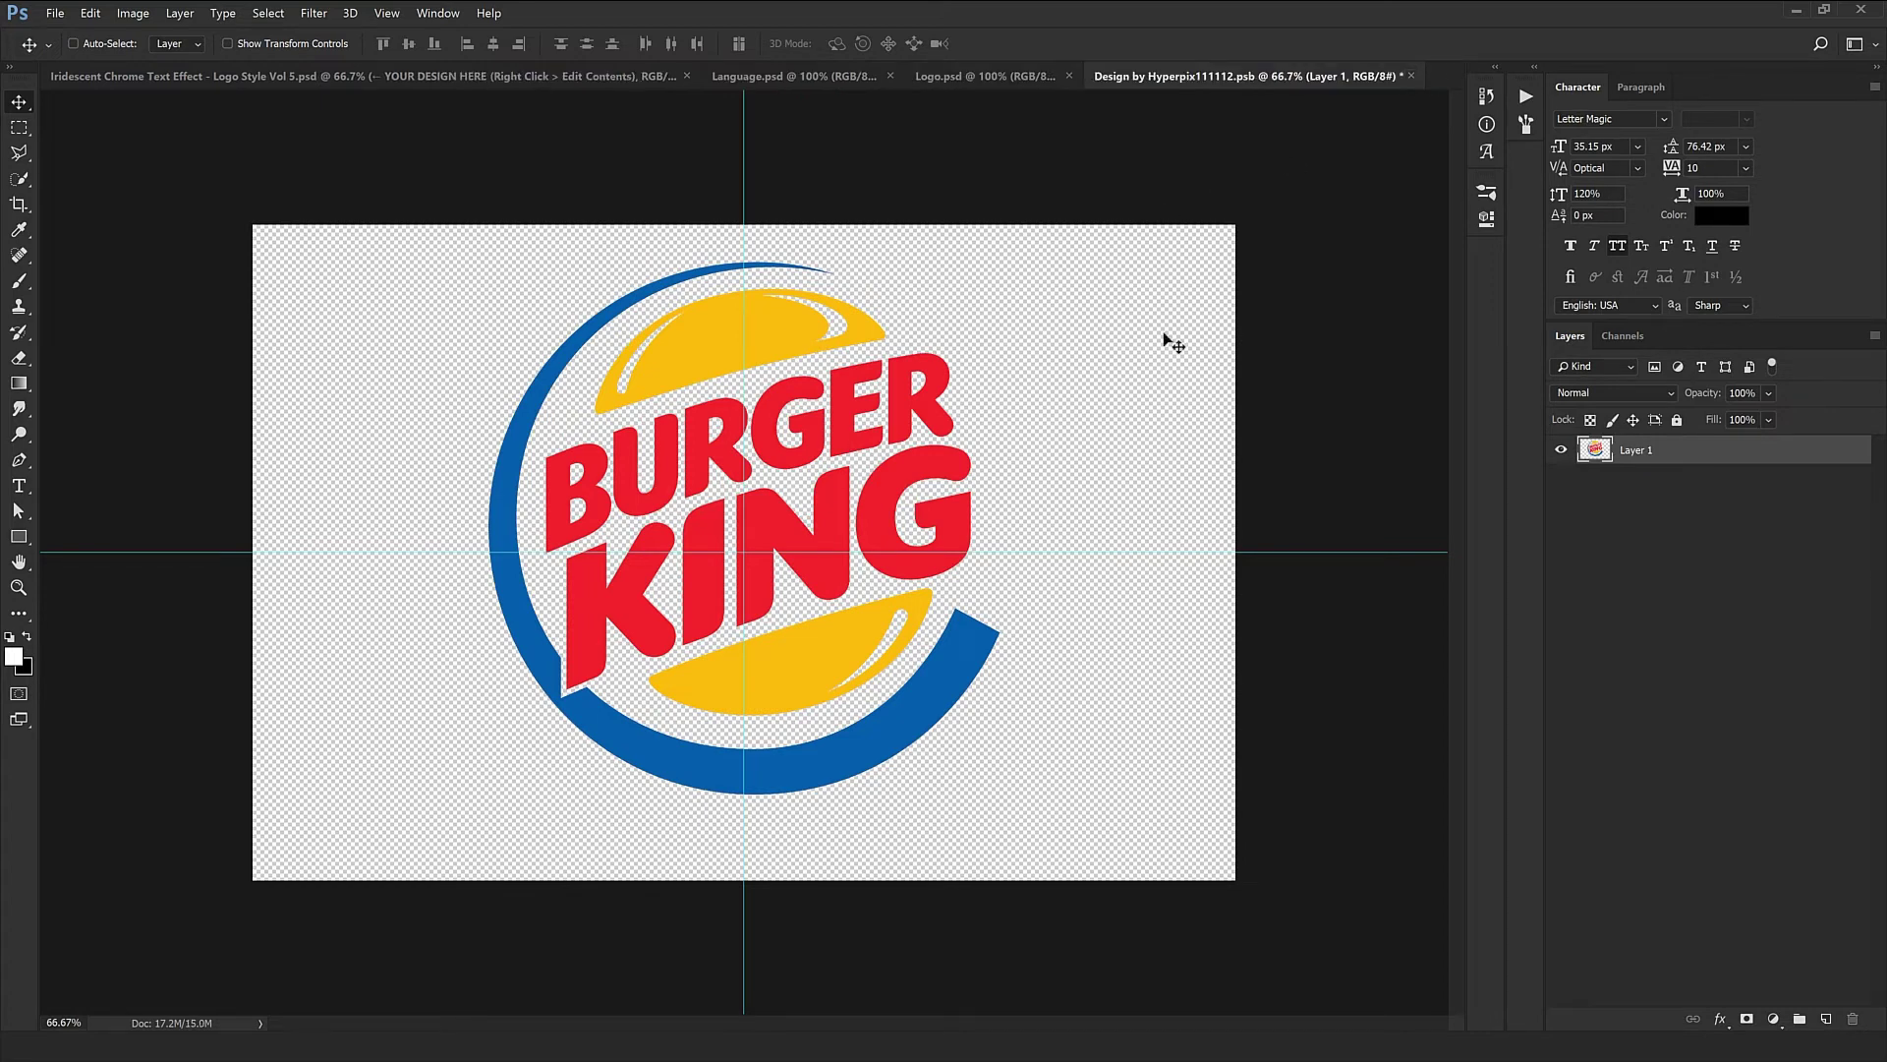
pyautogui.click(1411, 78)
pyautogui.click(874, 398)
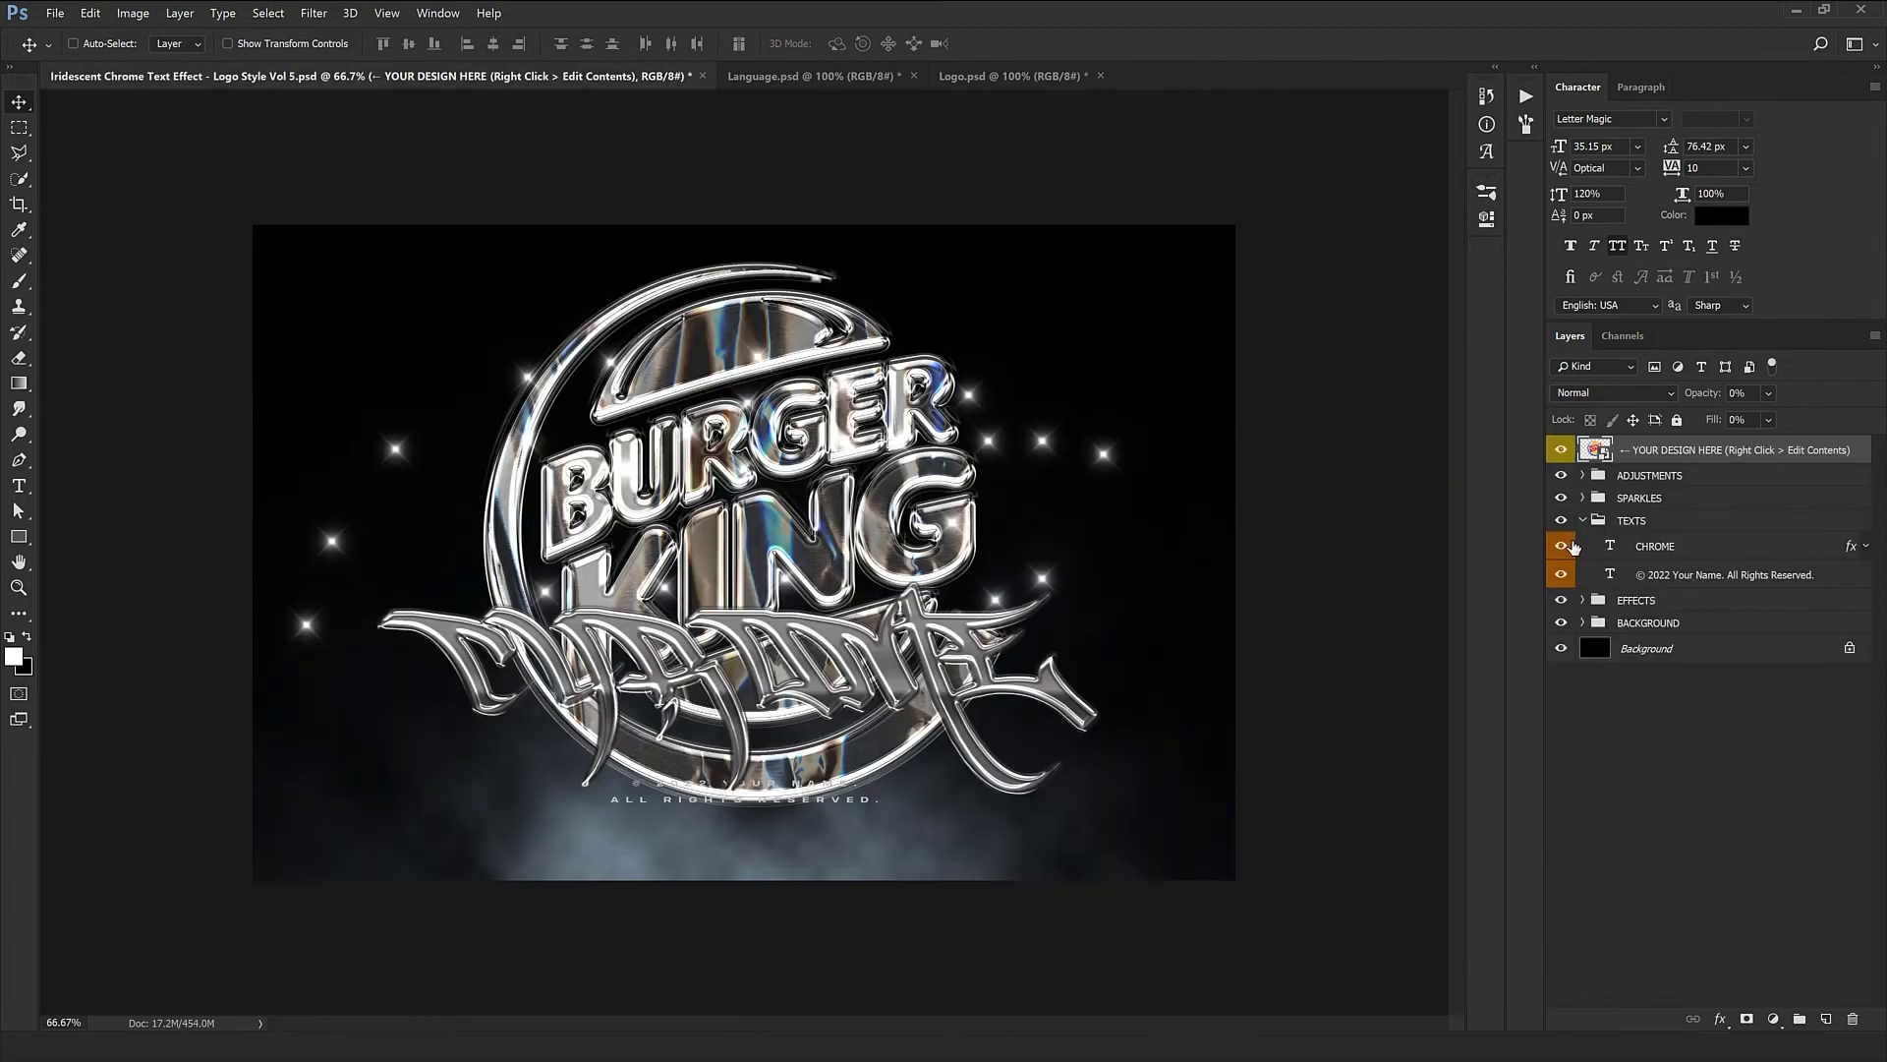
# Step: Hide the CHROME text layer and move the copyright text down so it sits just below the logo
pyautogui.click(1562, 547)
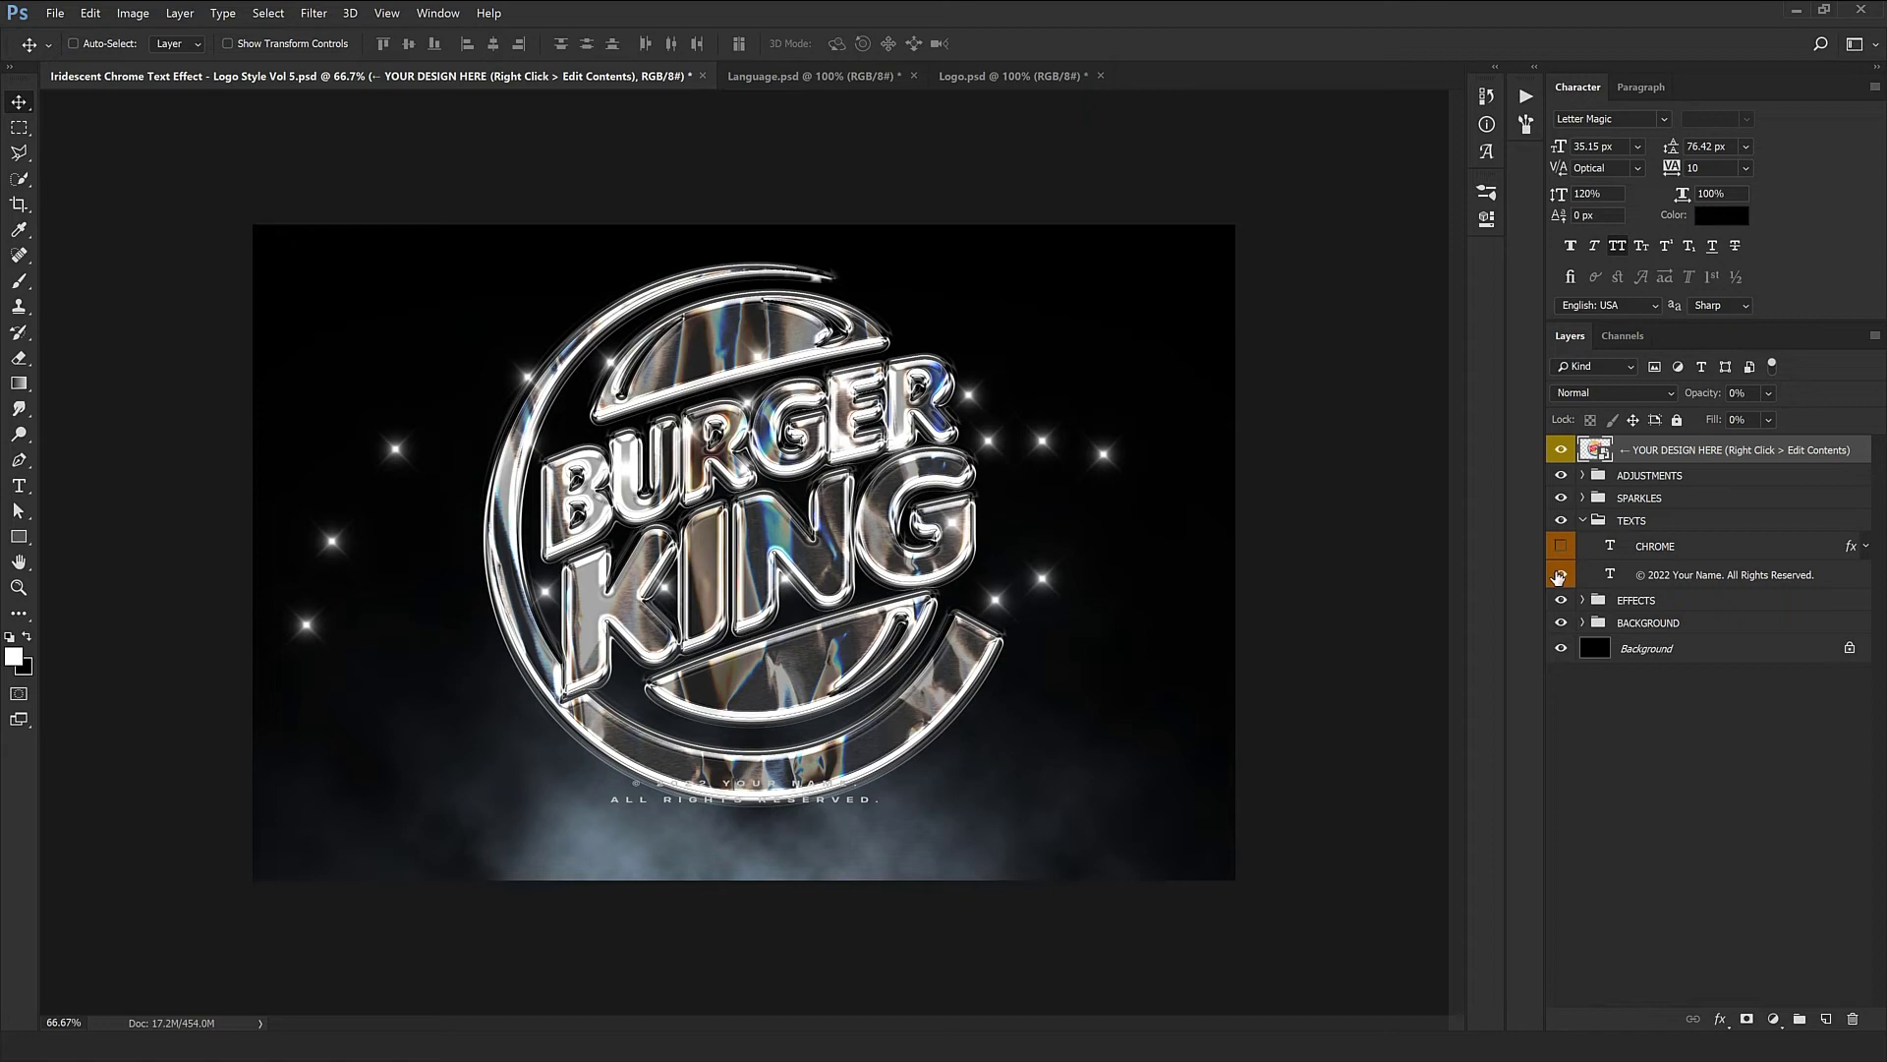
pyautogui.click(1562, 575)
pyautogui.click(1687, 577)
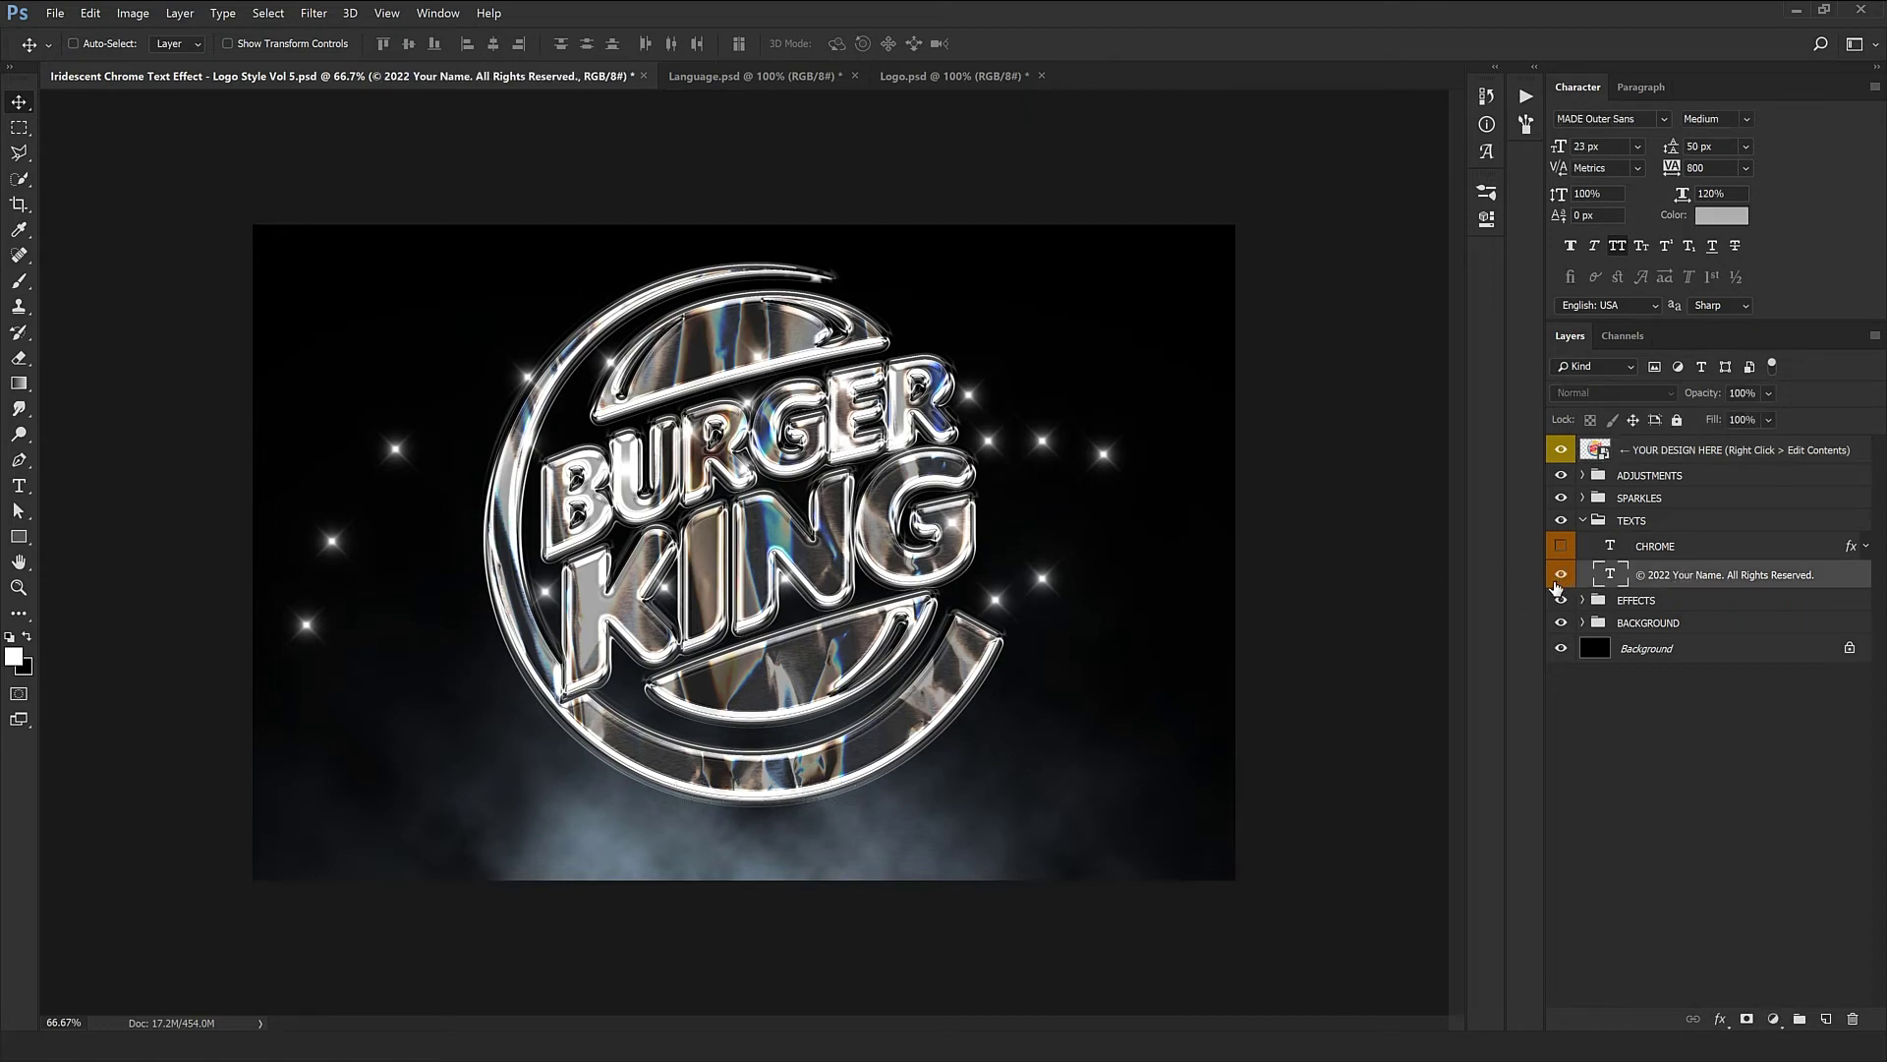
pyautogui.moveTo(972, 594); pyautogui.dragTo(973, 567)
# Step: Delete all Sparkle layers in the SPARKLES group except the last one
pyautogui.click(1582, 498)
pyautogui.click(1695, 530)
pyautogui.scroll(-5, 1689, 593)
pyautogui.keyDown('shift'); pyautogui.click(1666, 817); pyautogui.keyUp('shift')
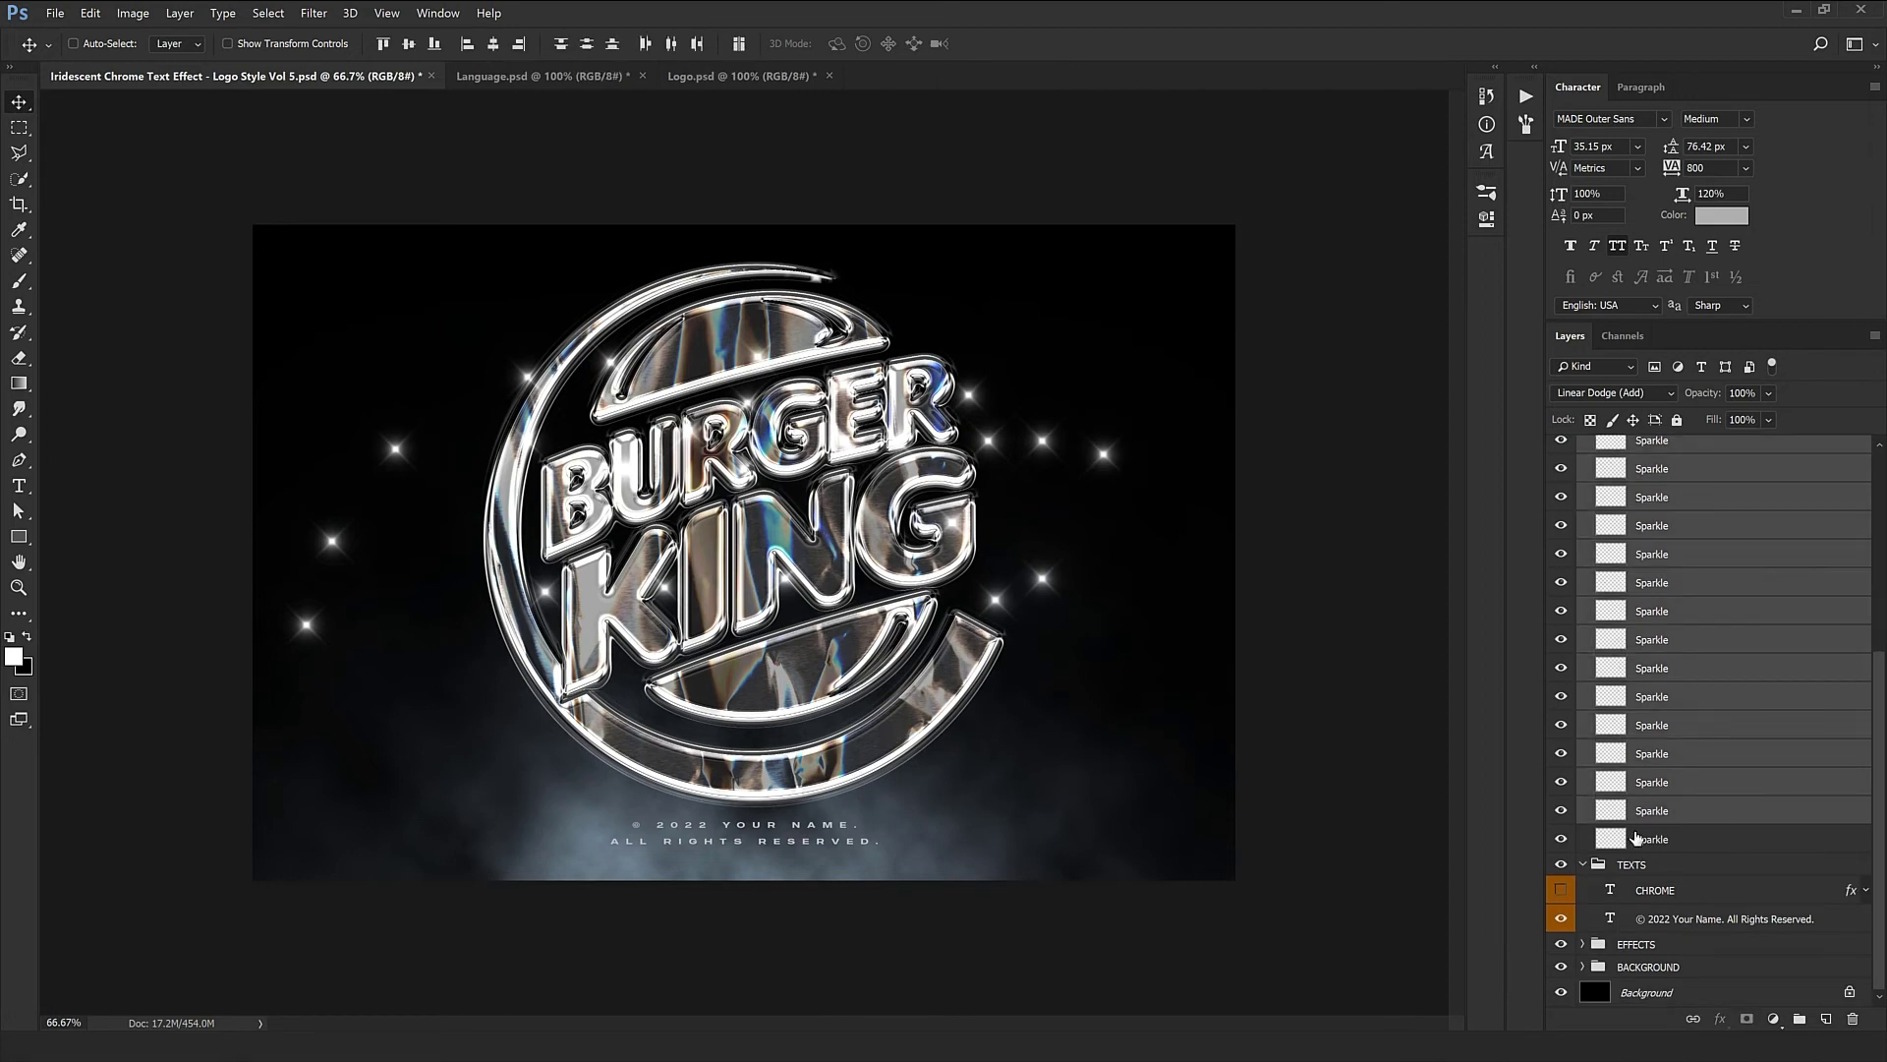
pyautogui.click(1853, 1018)
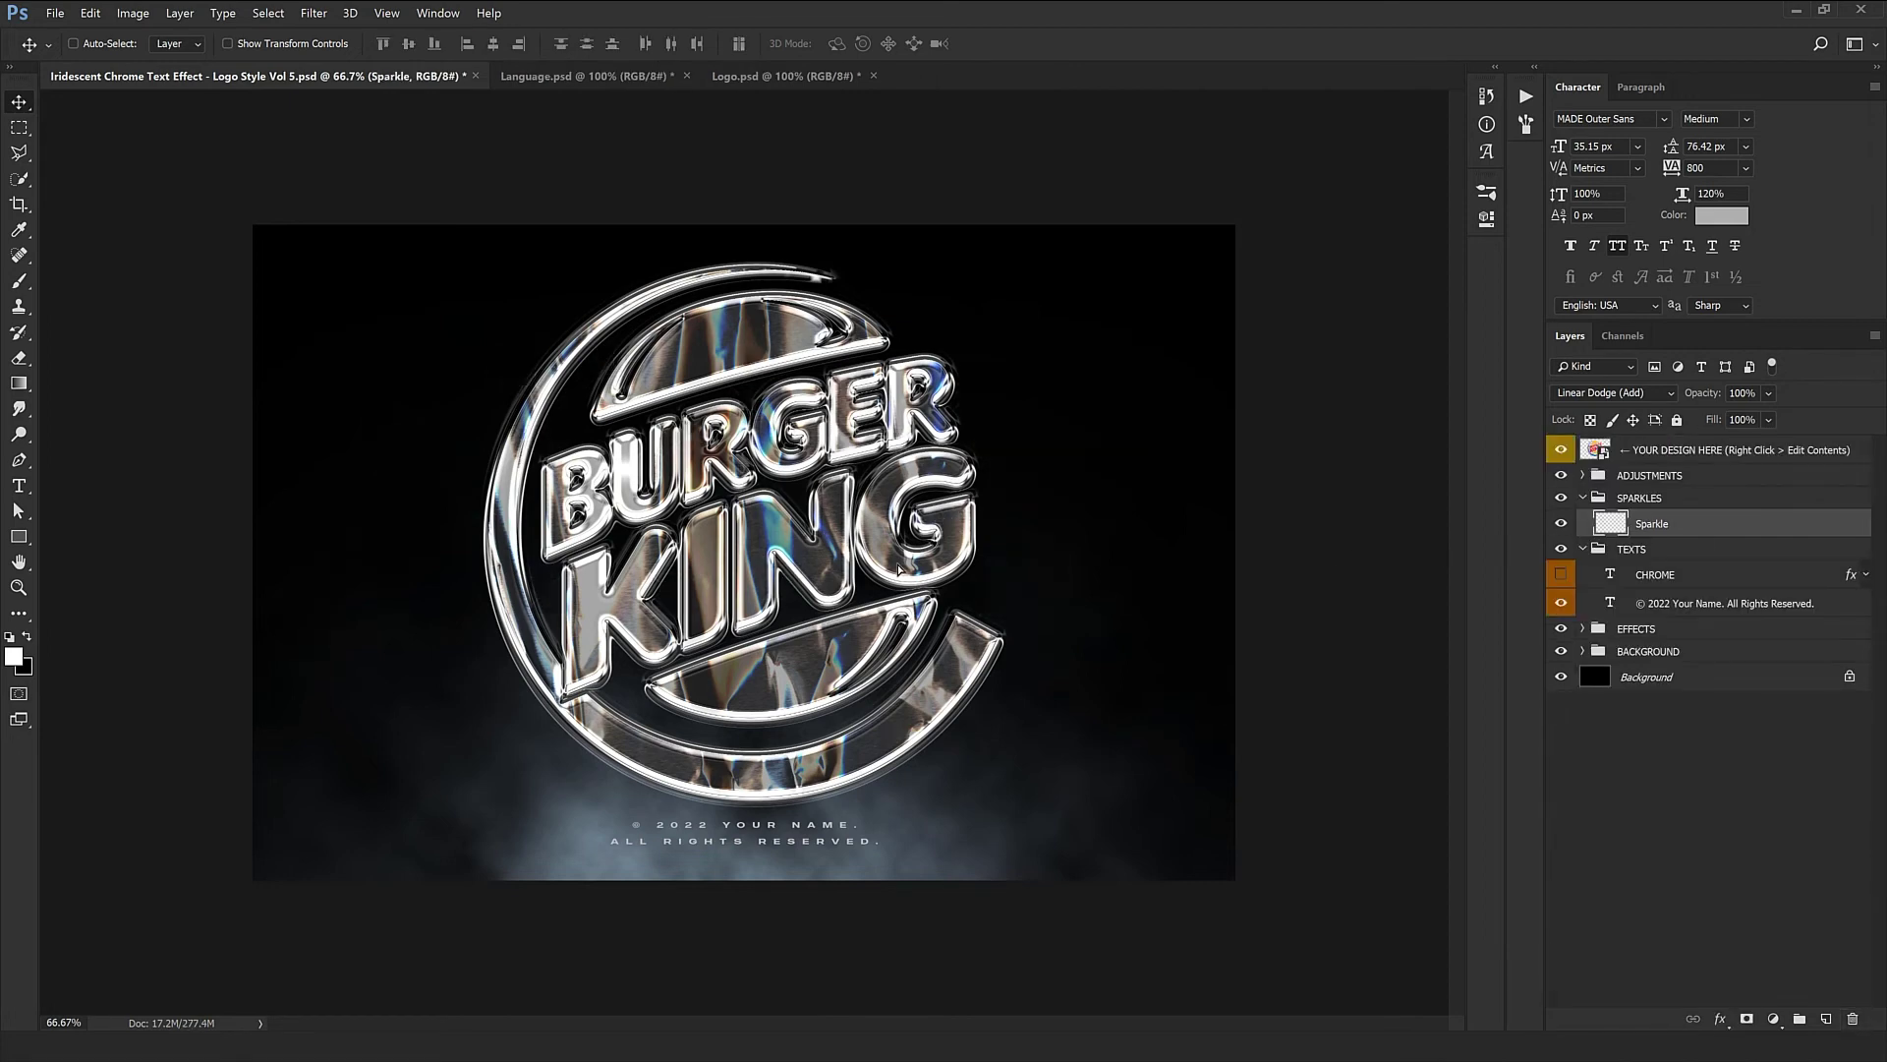
# Step: Duplicate the remaining sparkle several times and place the copies on bright edges and corners of the chrome logo
pyautogui.moveTo(899, 568); pyautogui.dragTo(1018, 655)
pyautogui.moveTo(844, 600); pyautogui.dragTo(882, 533)
pyautogui.hotkey('ctrl', '+')
pyautogui.moveTo(1007, 308); pyautogui.dragTo(1077, 510)
pyautogui.moveTo(1076, 510); pyautogui.dragTo(1217, 583)
pyautogui.moveTo(1219, 525); pyautogui.dragTo(912, 653)
pyautogui.hotkey('ctrl', 'z')
pyautogui.moveTo(1207, 430); pyautogui.dragTo(625, 739)
pyautogui.moveTo(617, 816); pyautogui.dragTo(703, 839)
pyautogui.moveTo(704, 838); pyautogui.dragTo(726, 586)
pyautogui.moveTo(718, 590); pyautogui.dragTo(692, 804)
pyautogui.moveTo(712, 885); pyautogui.dragTo(859, 631)
pyautogui.hotkey('ctrl', 'j')
pyautogui.moveTo(928, 564); pyautogui.dragTo(1200, 971)
pyautogui.hotkey('ctrl', 'j')
pyautogui.hotkey('ctrl', '-')
pyautogui.moveTo(1054, 771); pyautogui.dragTo(660, 869)
# Step: Expand the EFFECTS group and shift its HOLOGRAPHIC TEXTURE layer to vary the reflections on the logo
pyautogui.click(1582, 884)
pyautogui.click(1671, 884)
pyautogui.click(1710, 984)
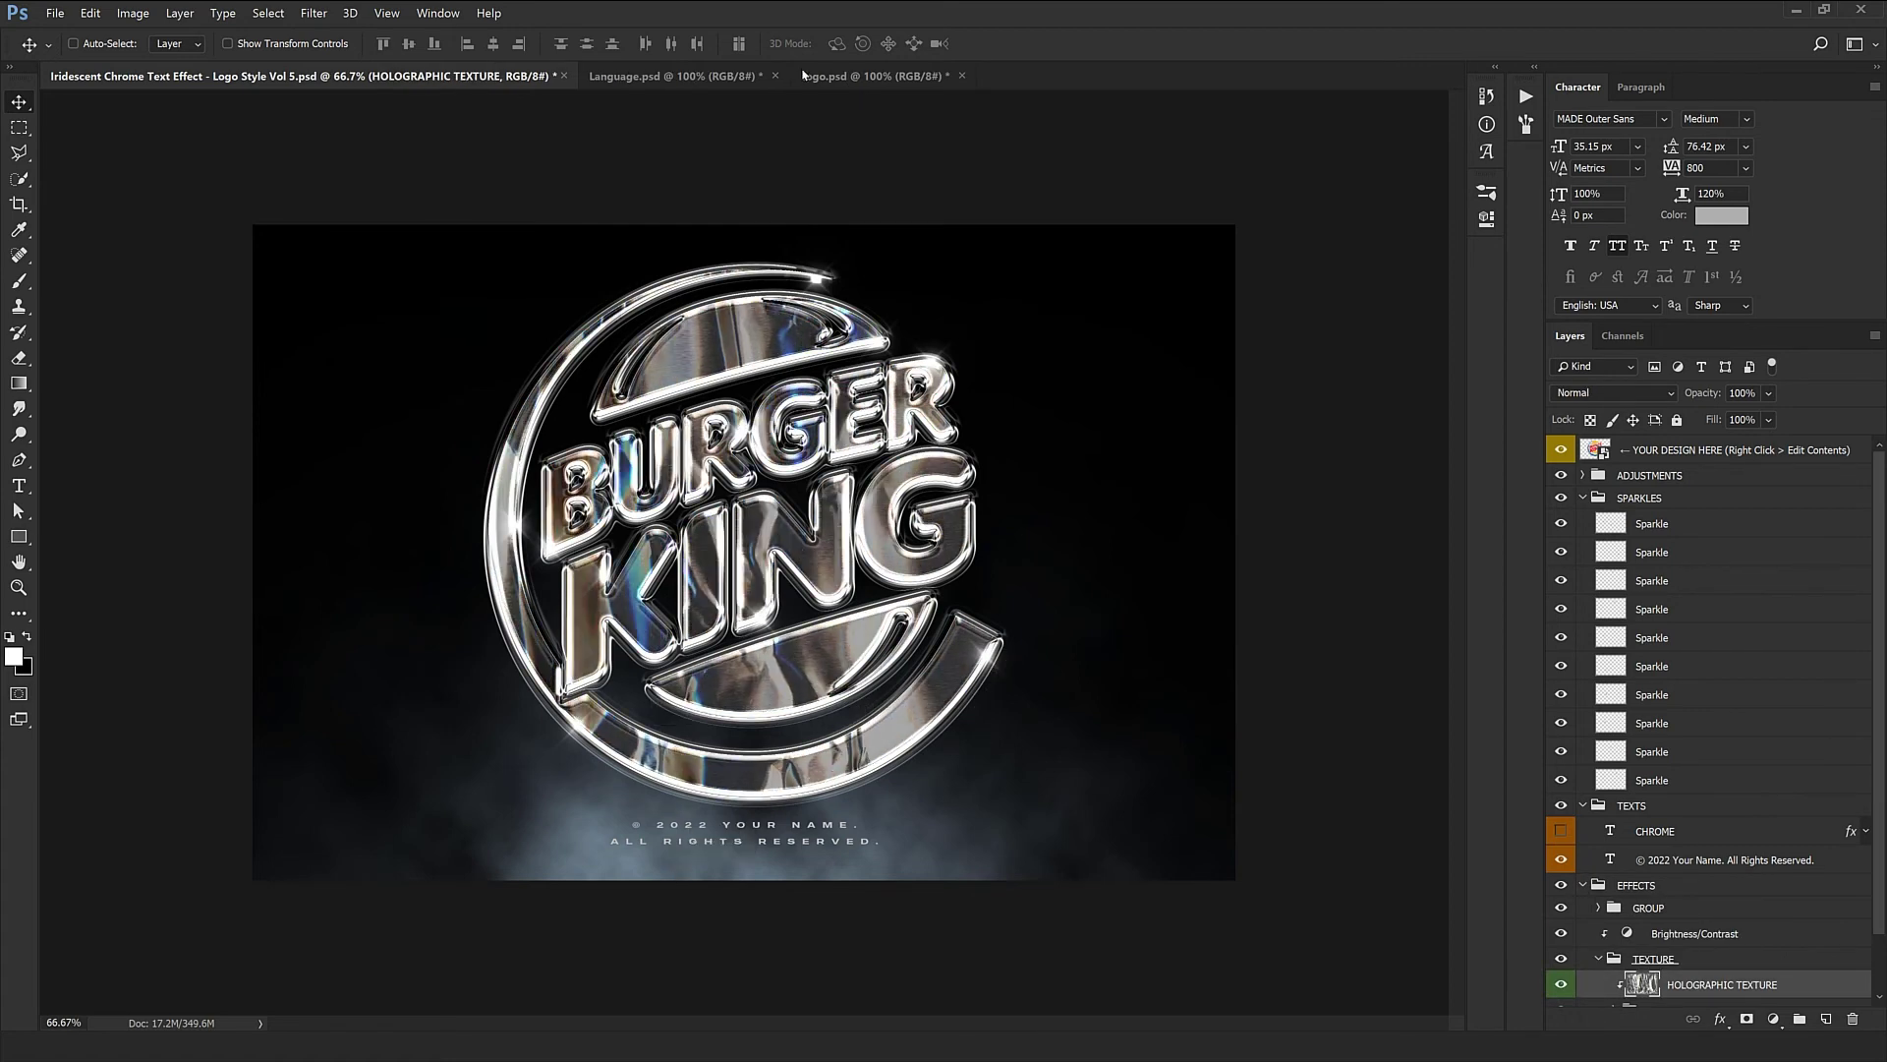
# Step: Switch to the Logo.psd document and examine the finished chrome logo in full-screen mode
pyautogui.click(679, 76)
pyautogui.click(855, 75)
pyautogui.scroll(1, 881, 529)
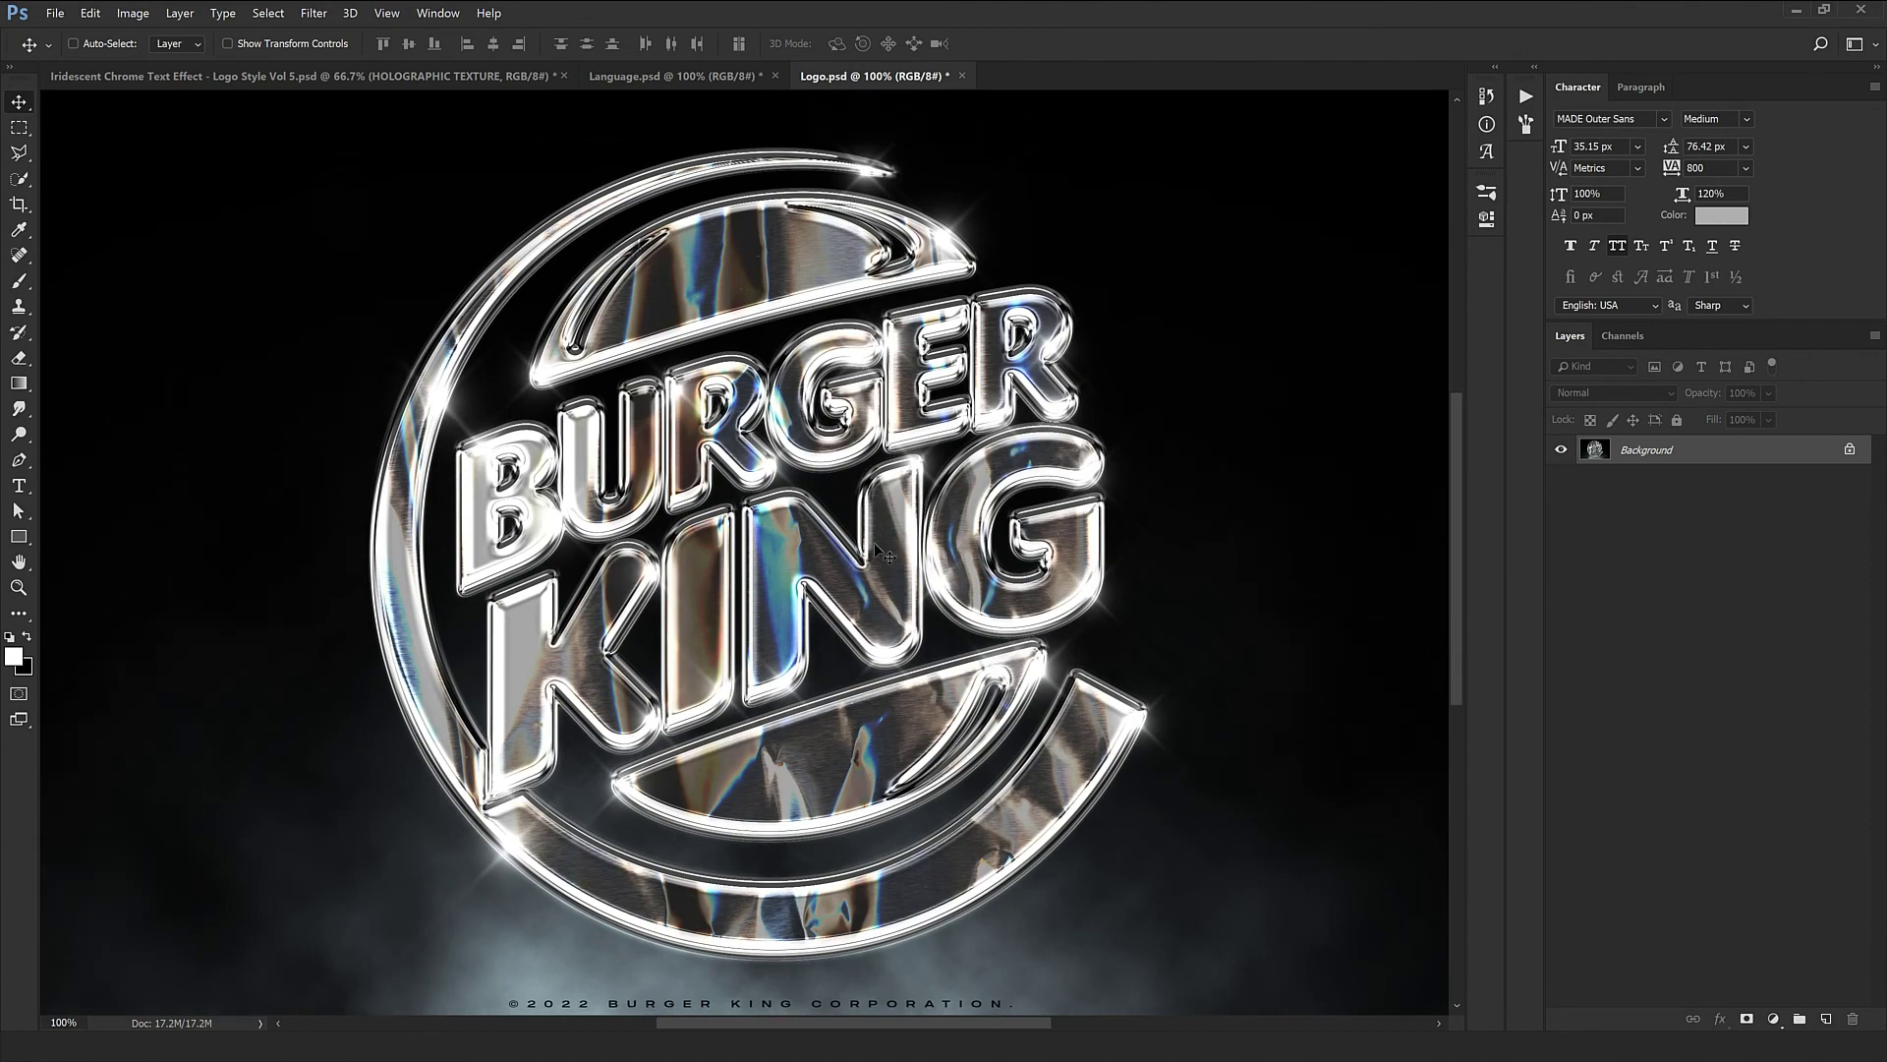
pyautogui.press('f')
pyautogui.press('f')
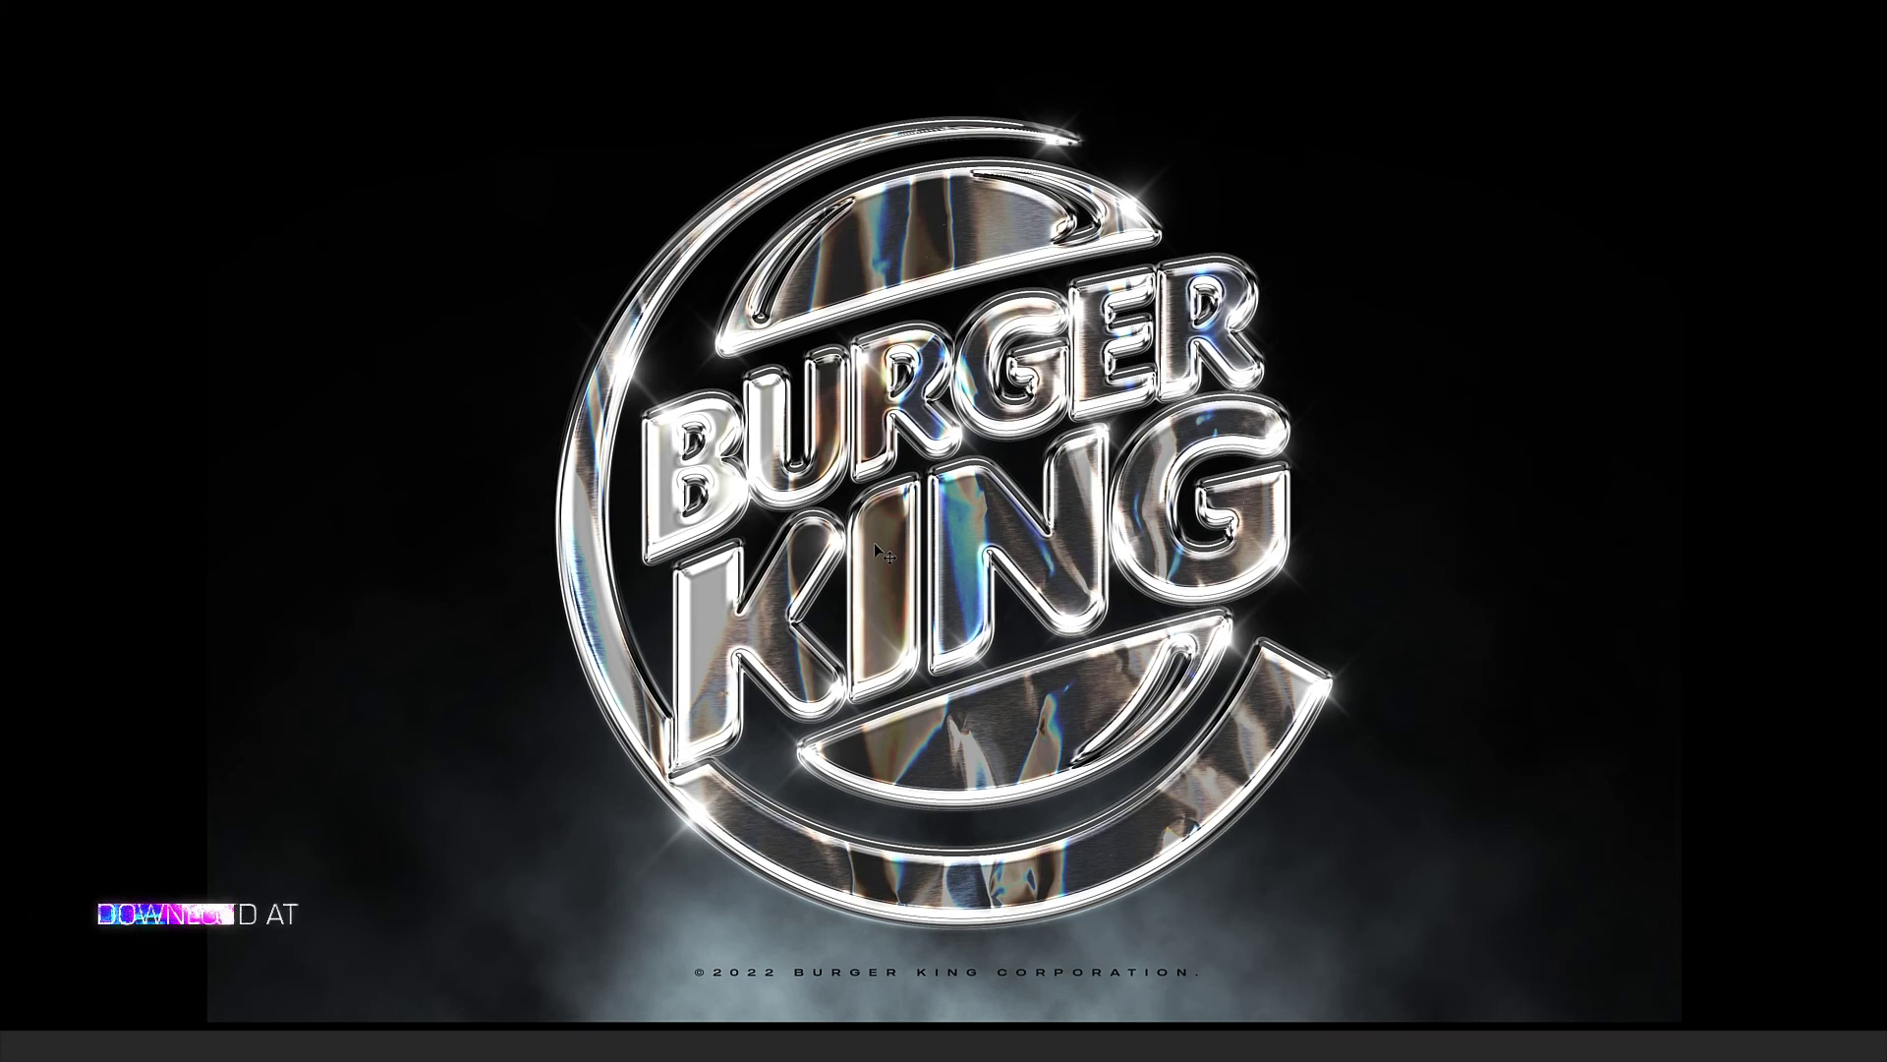
pyautogui.scroll(-1, 874, 542)
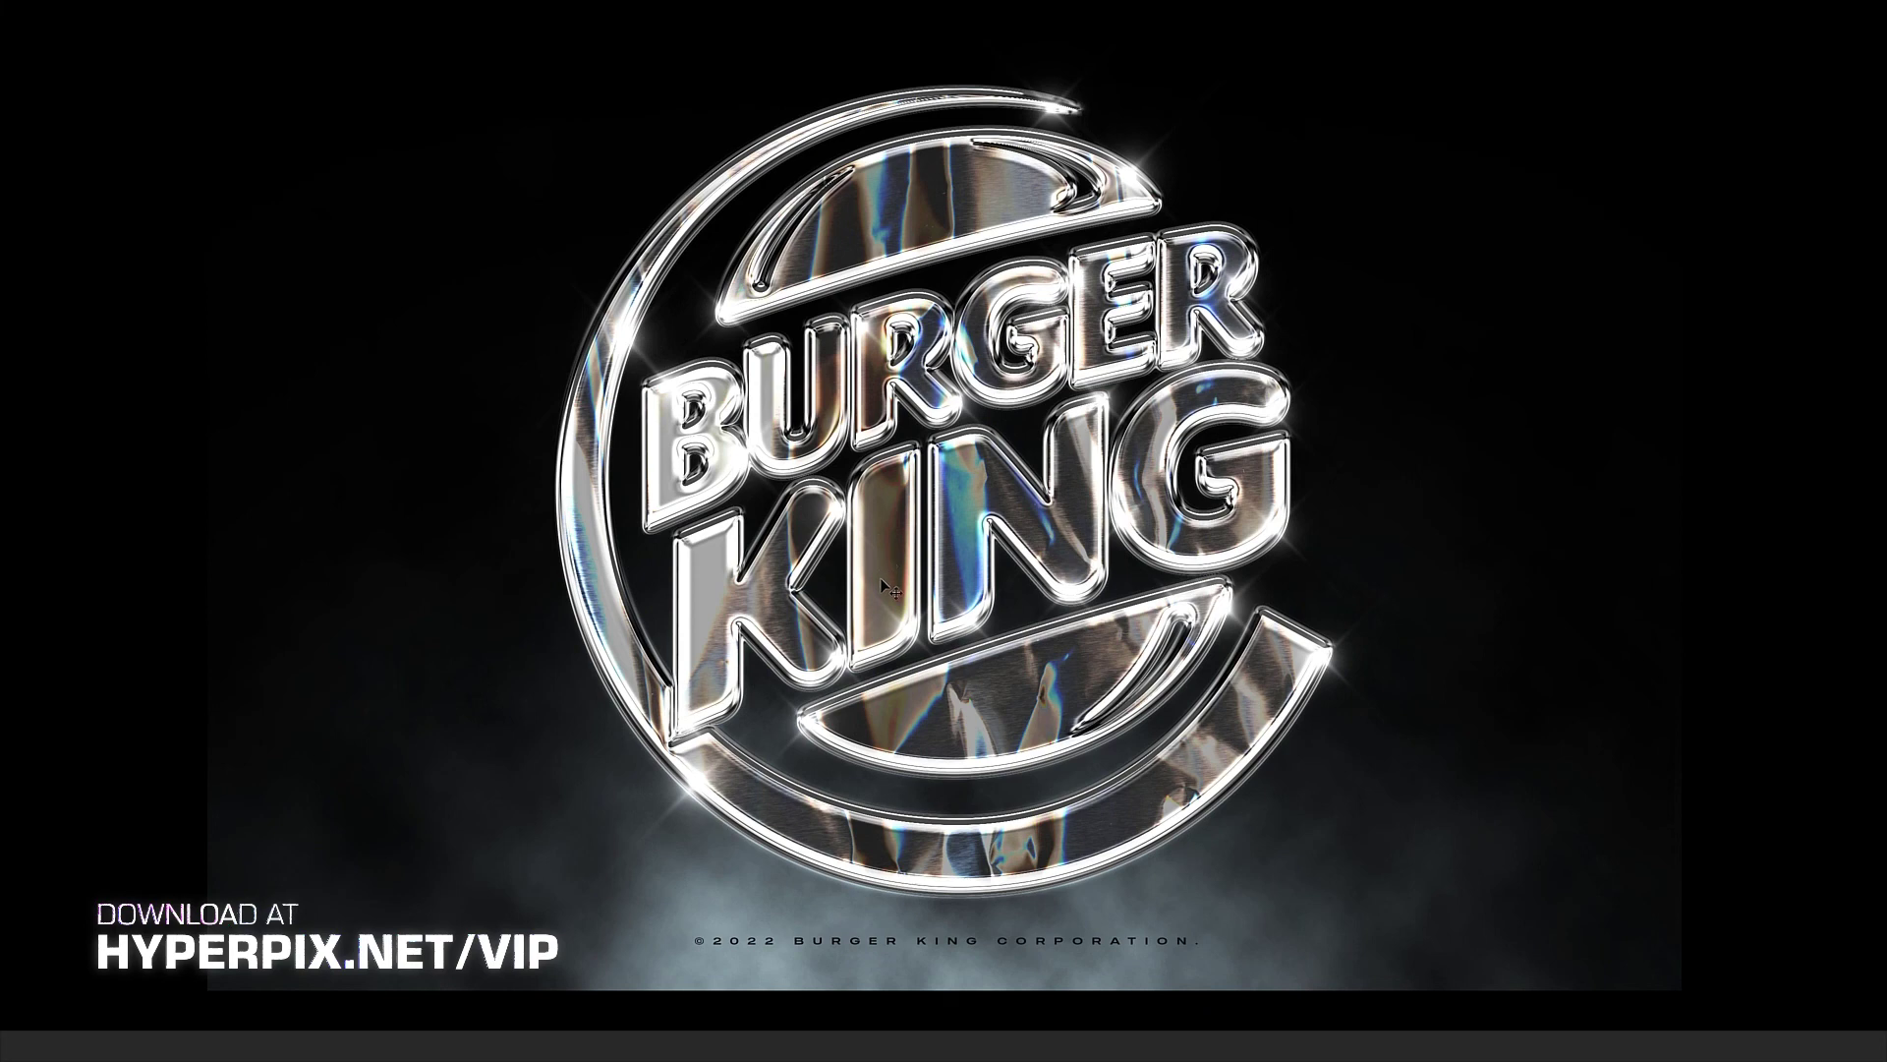